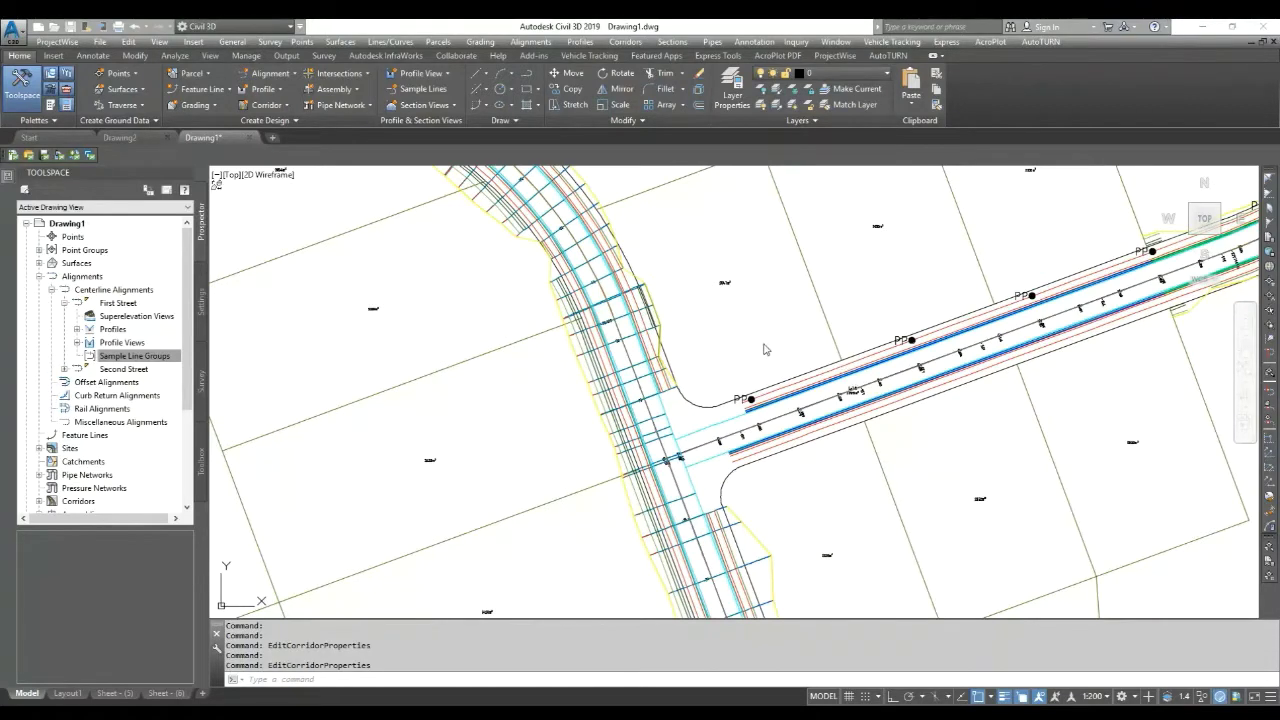
Step: Examine the spacing of the corridor sections around the loop road and at its intersection with the side street
scroll(690, 275, down, 2)
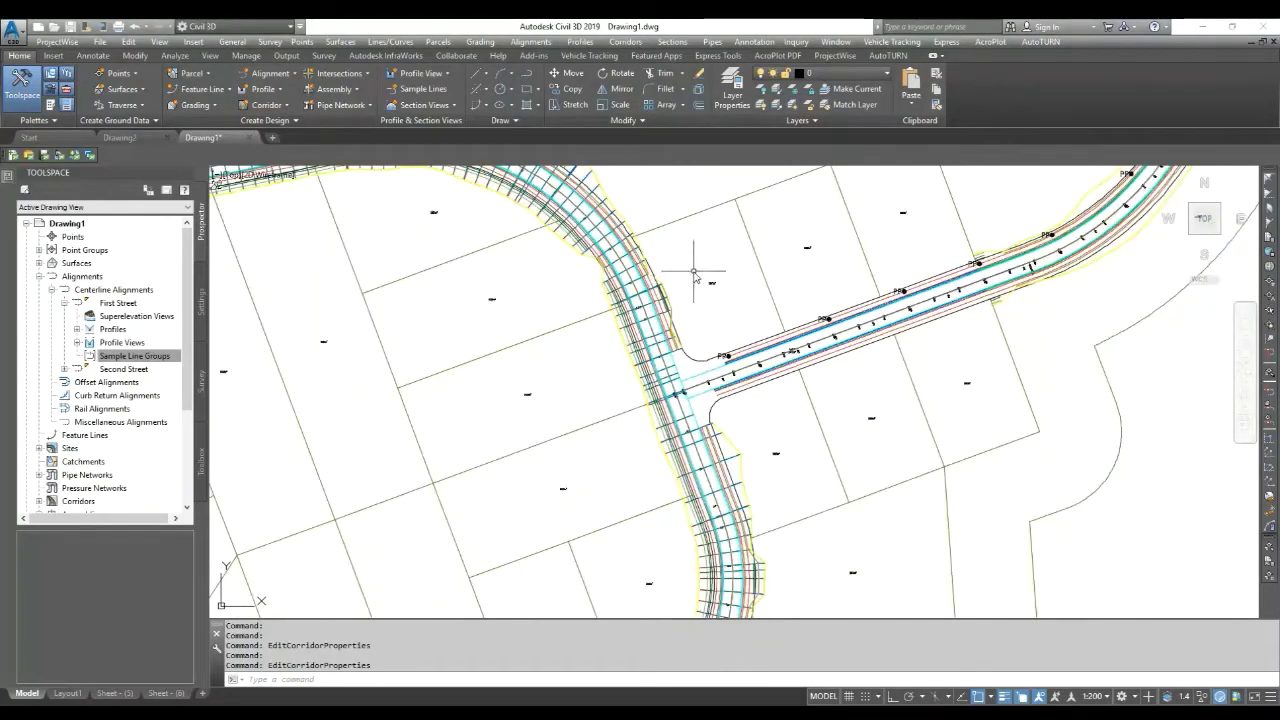
scroll(694, 277, down, 2)
scroll(725, 295, up, 2)
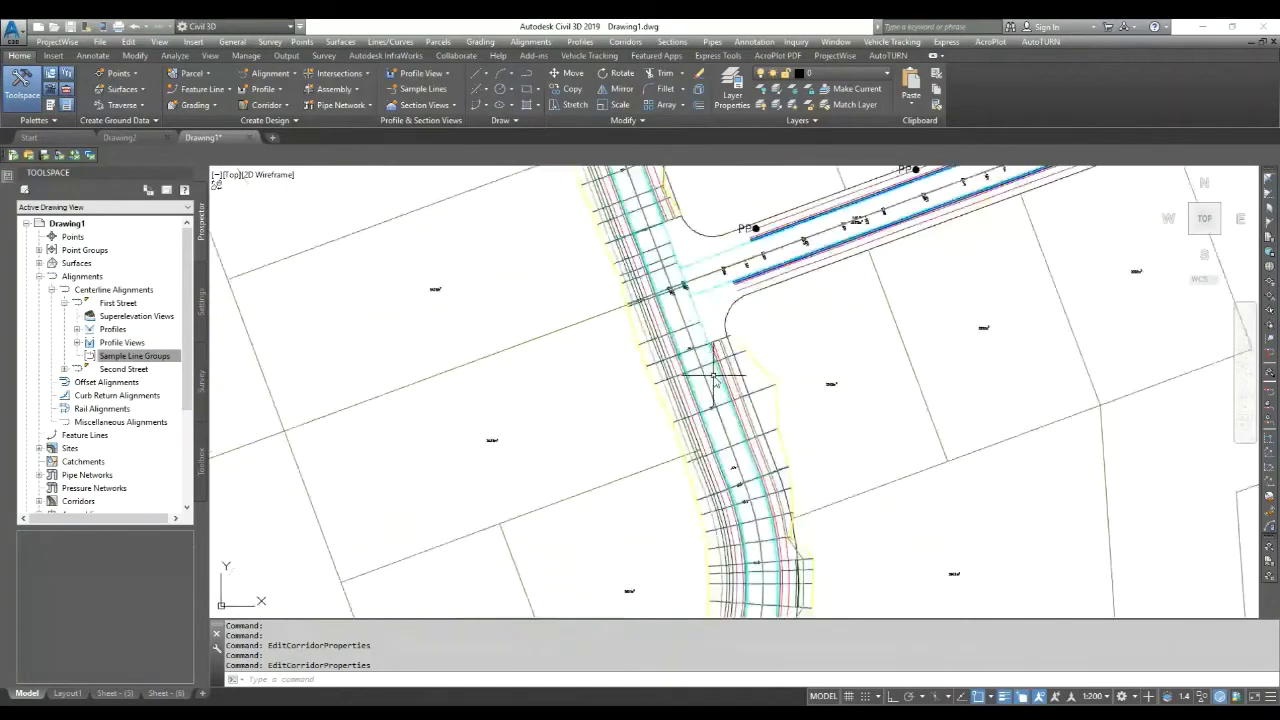
scroll(714, 287, down, 4)
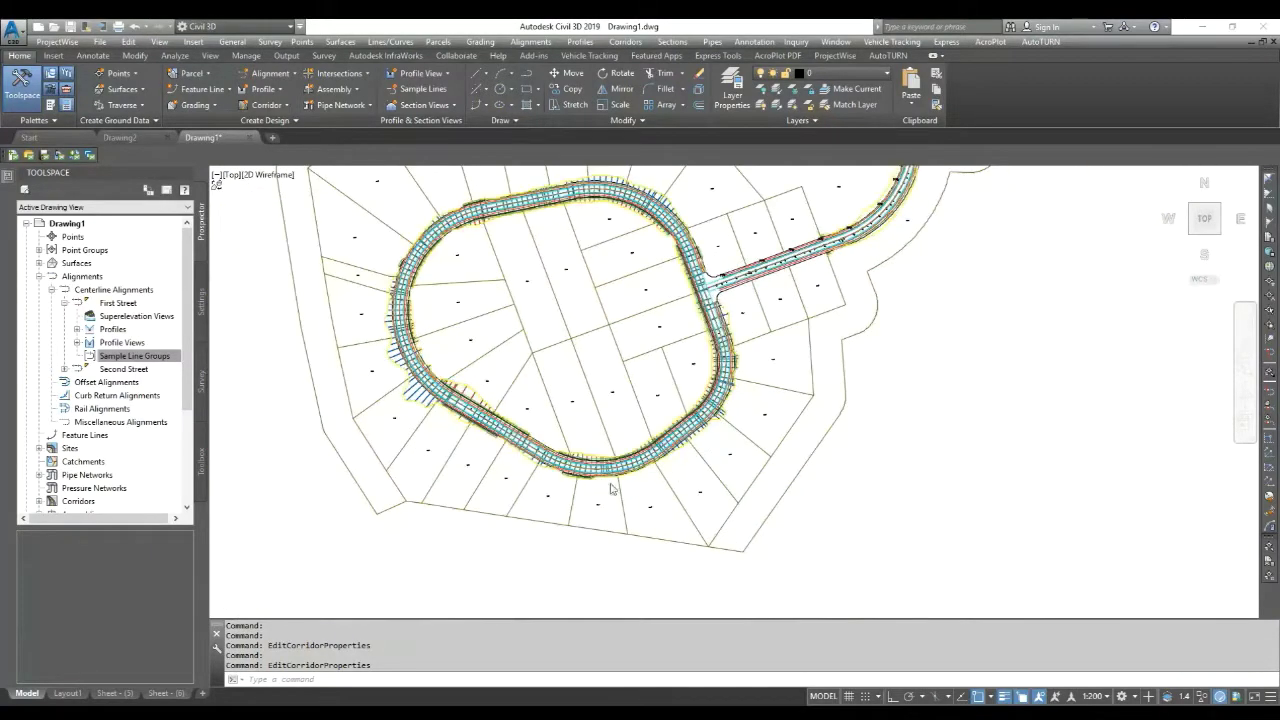
scroll(620, 450, up, 5)
scroll(577, 457, down, 5)
scroll(534, 500, up, 1)
scroll(772, 338, up, 4)
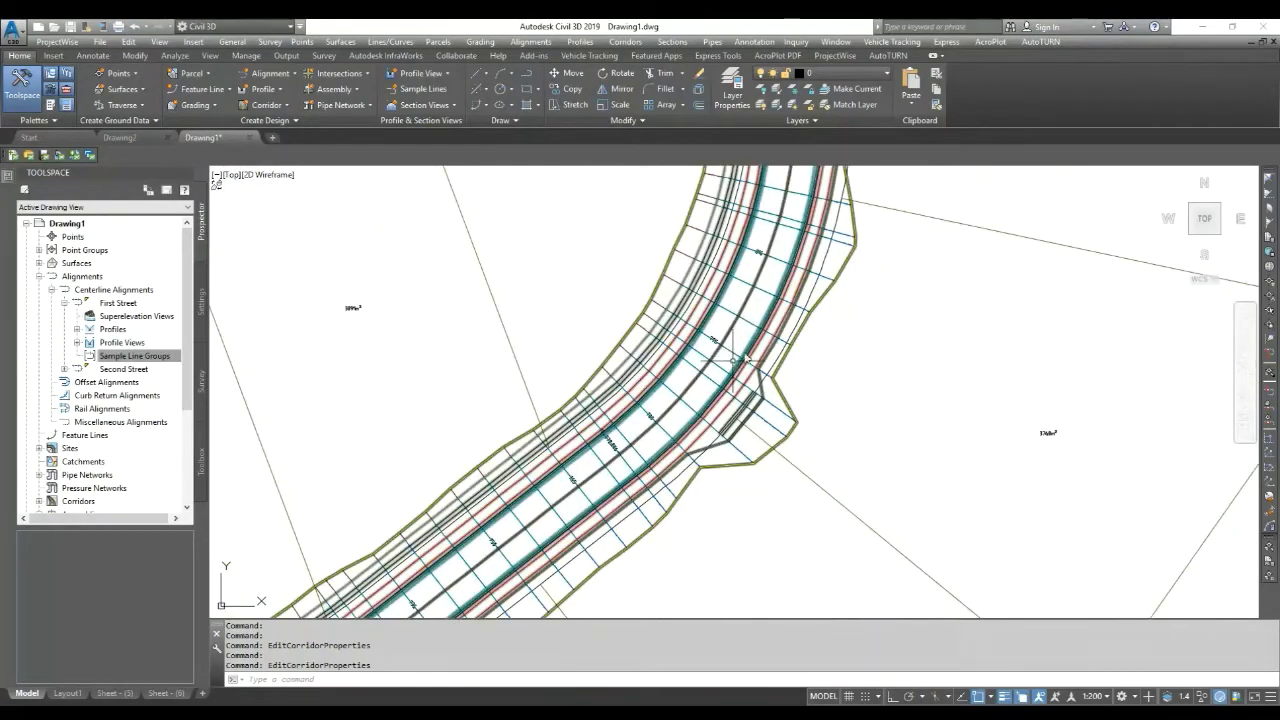
scroll(733, 361, down, 3)
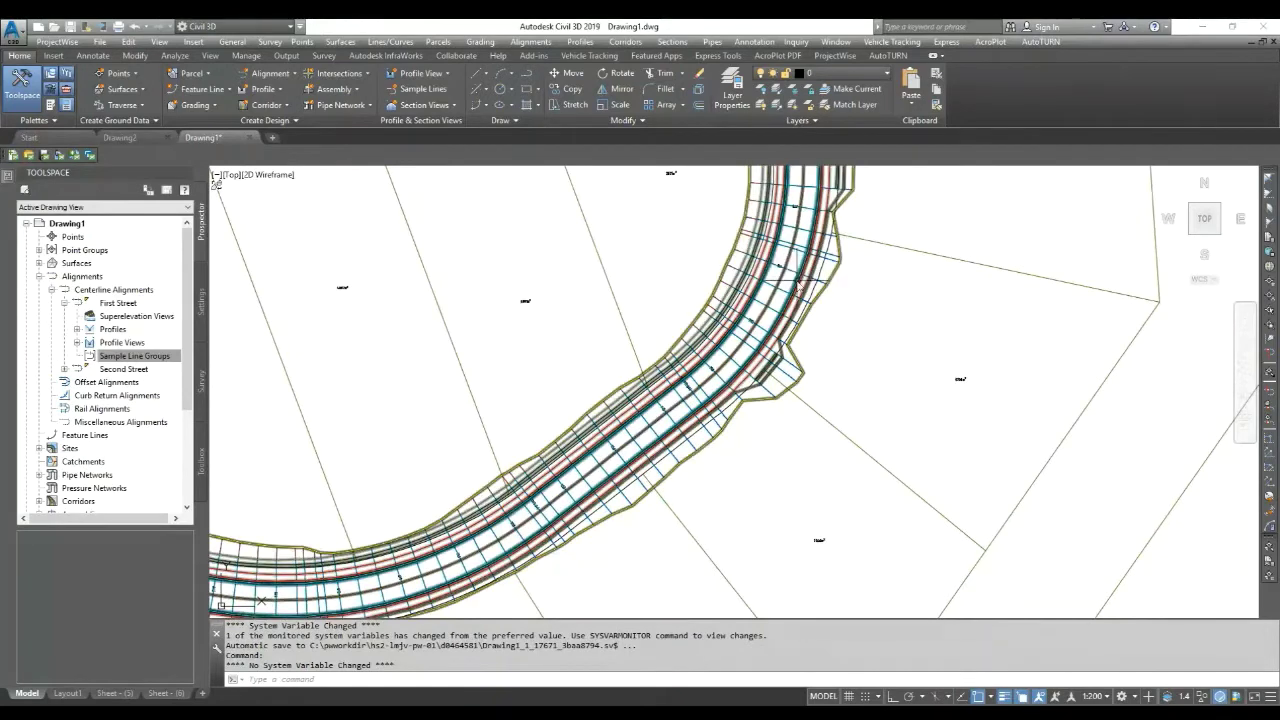
scroll(770, 258, down, 5)
scroll(744, 289, up, 5)
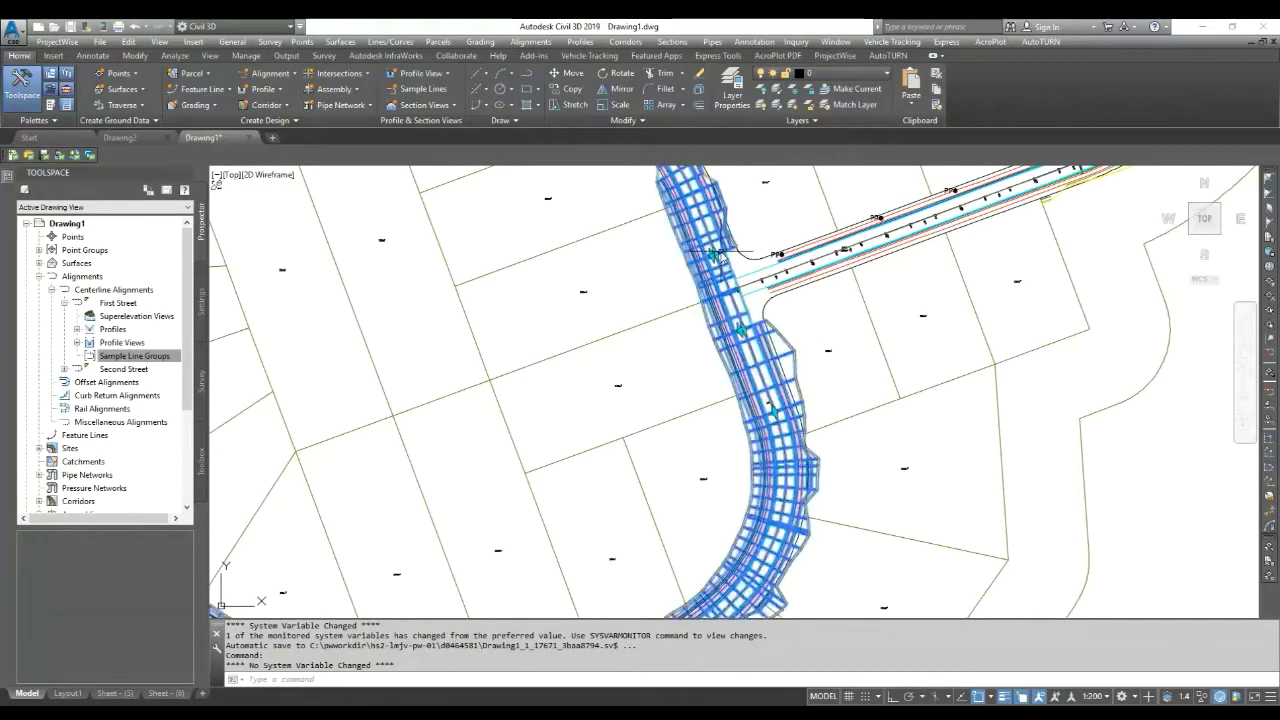
Step: In the loop road corridor's properties, set the Second Street baseline's assembly frequency to 10 m for the curve increment and along spirals
click(722, 258)
right_click(720, 253)
click(786, 383)
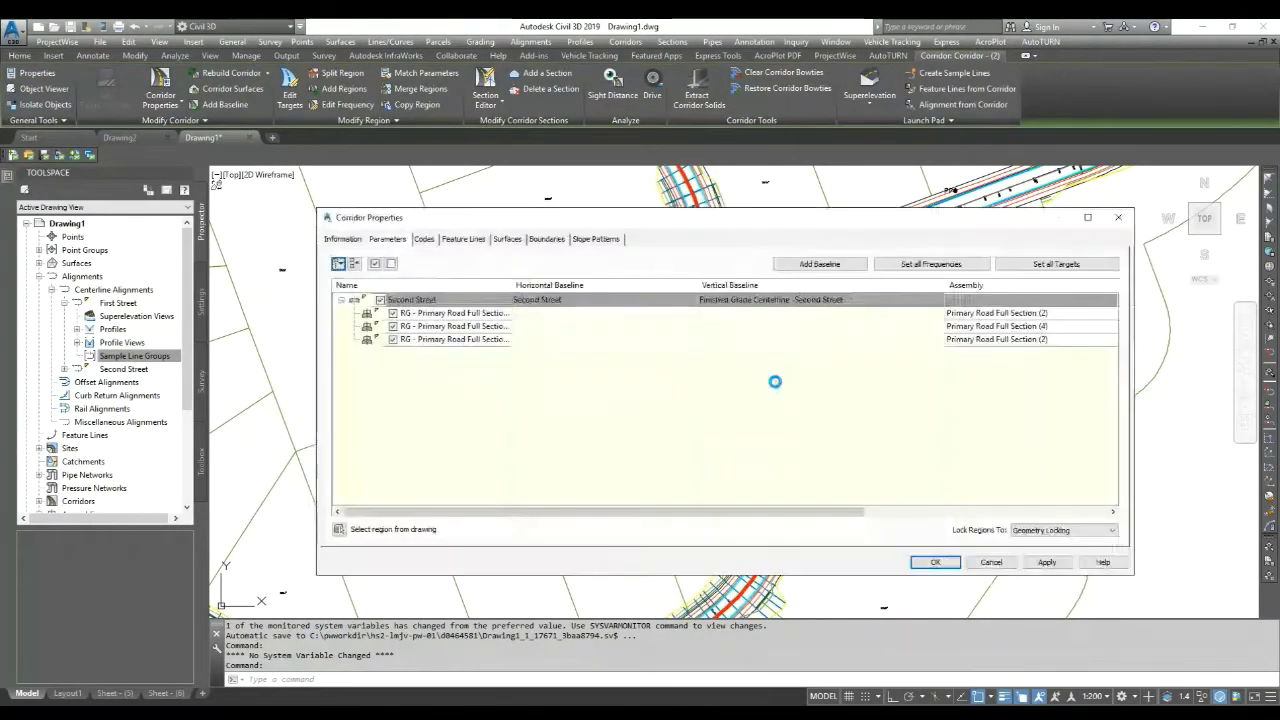
drag(700, 511, 945, 511)
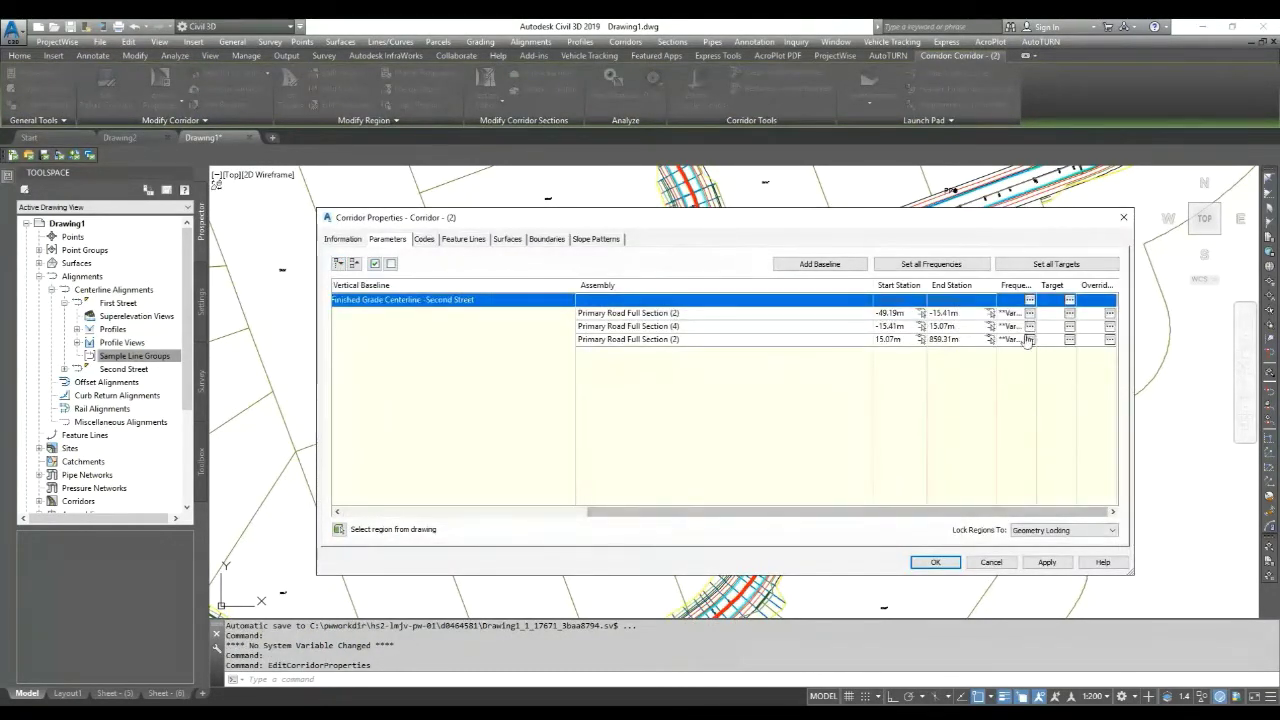
click(1030, 299)
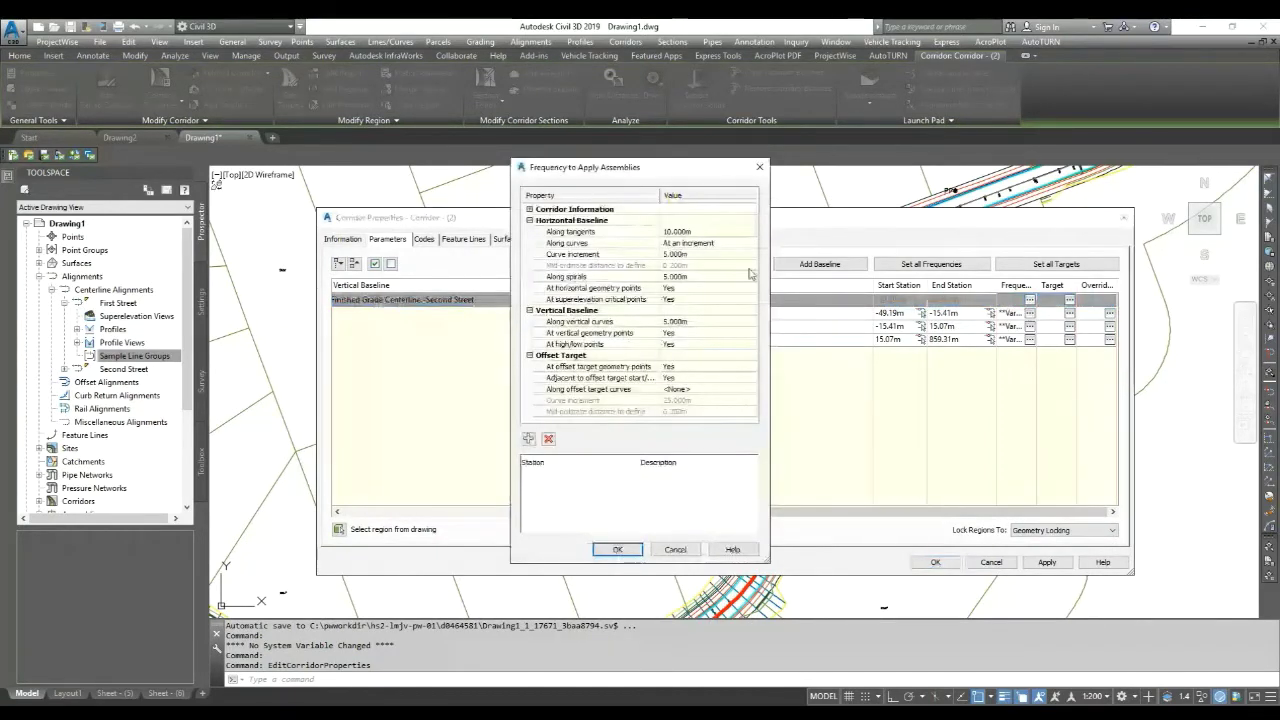
click(700, 254)
text(10)
key(Return)
click(686, 276)
text(1)
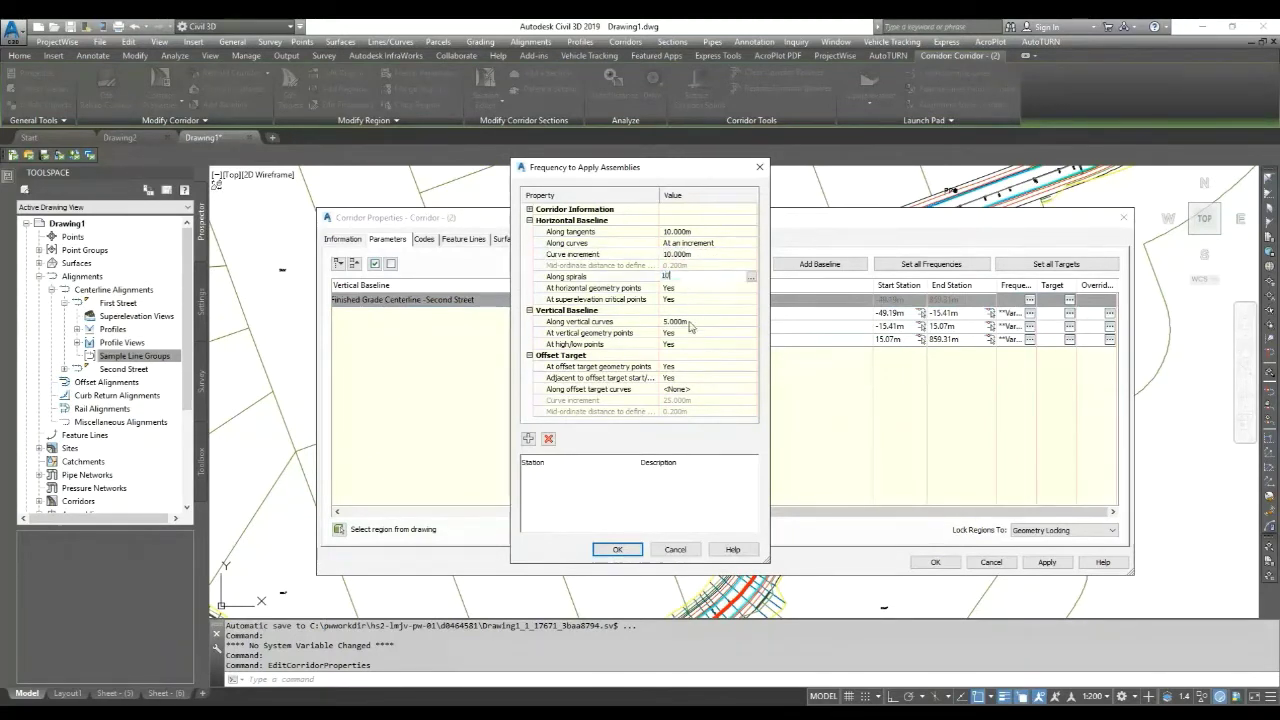
text(0)
key(Return)
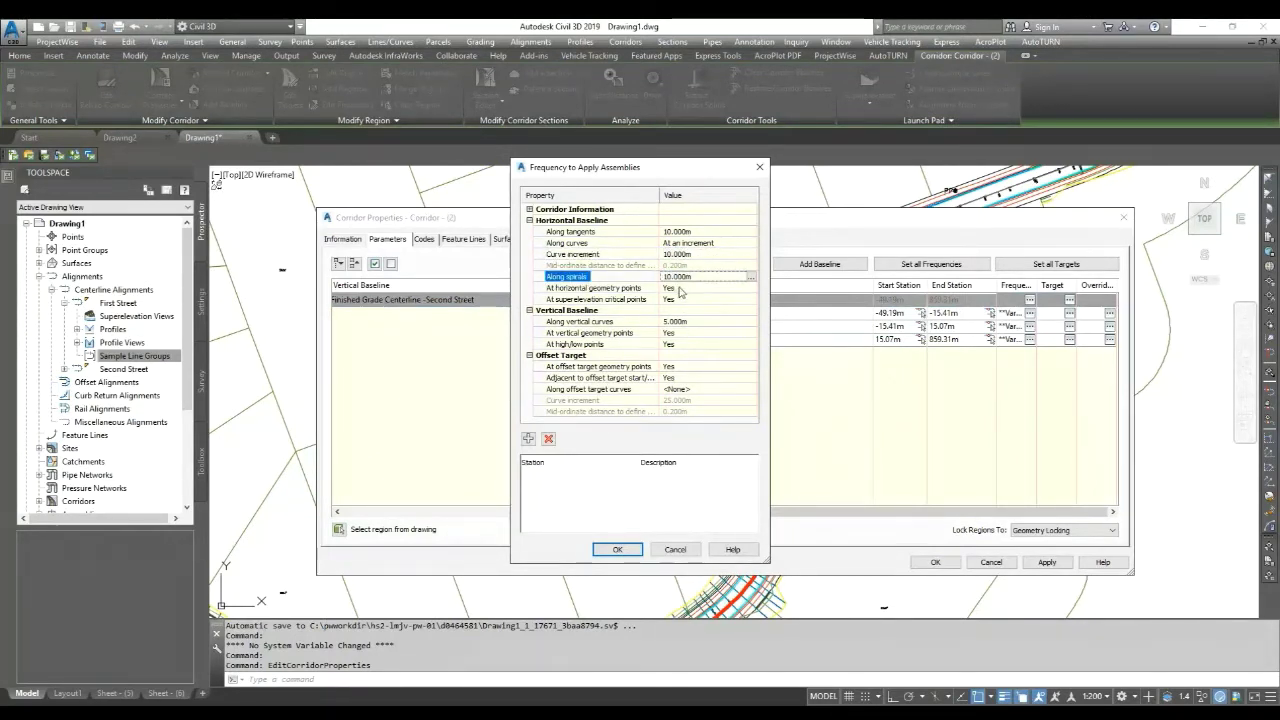
Step: Turn off assemblies at horizontal geometry, superelevation critical, vertical geometry and high/low points, and rebuild the corridor
double_click(680, 288)
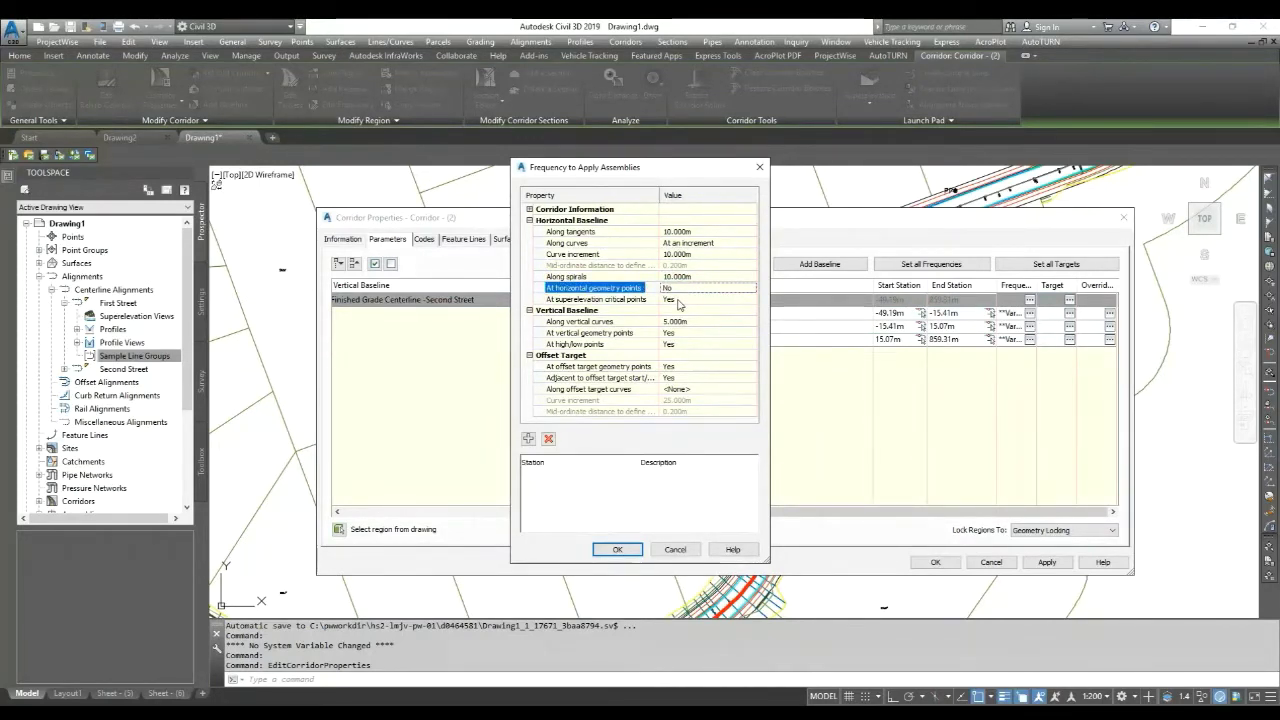
double_click(678, 299)
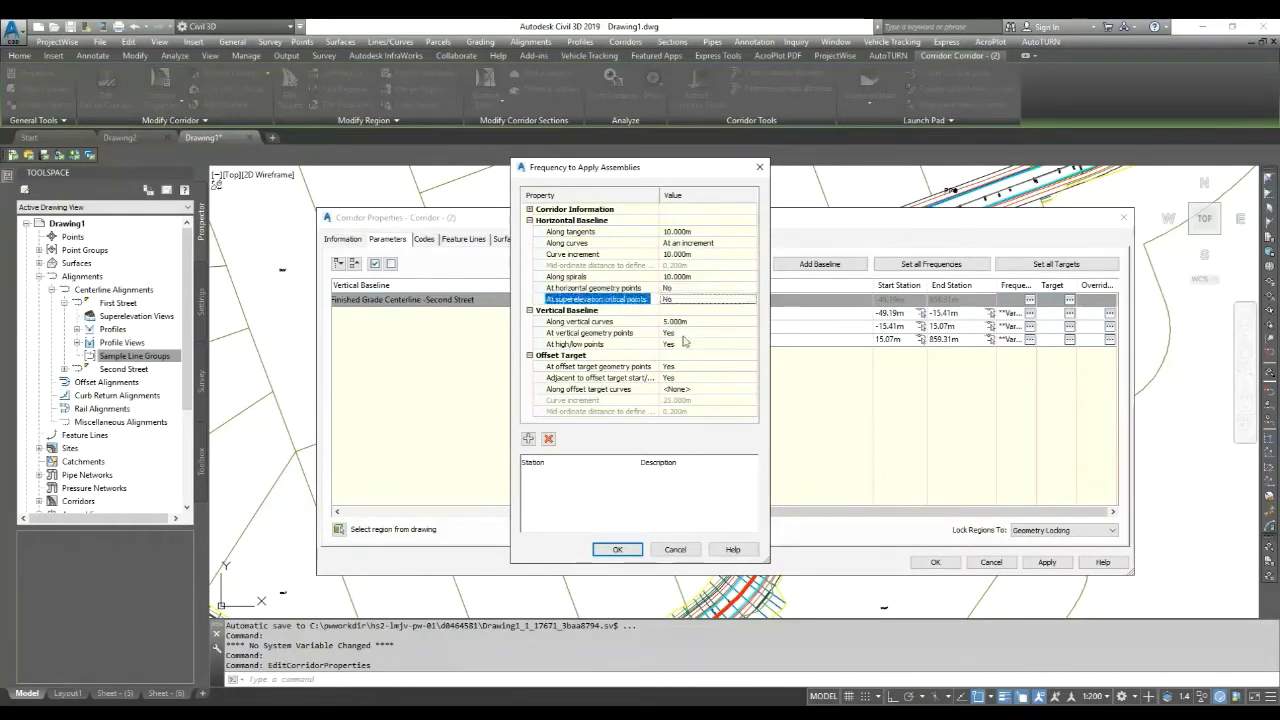
click(682, 333)
double_click(682, 333)
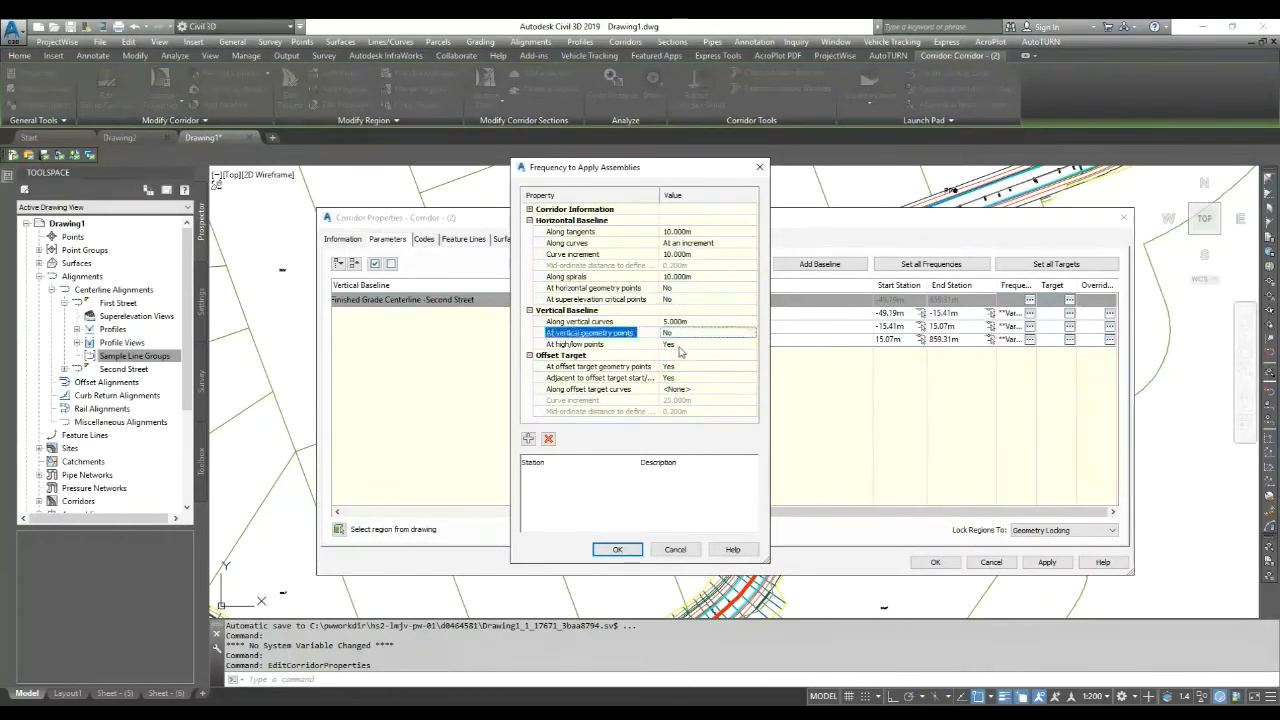
double_click(680, 344)
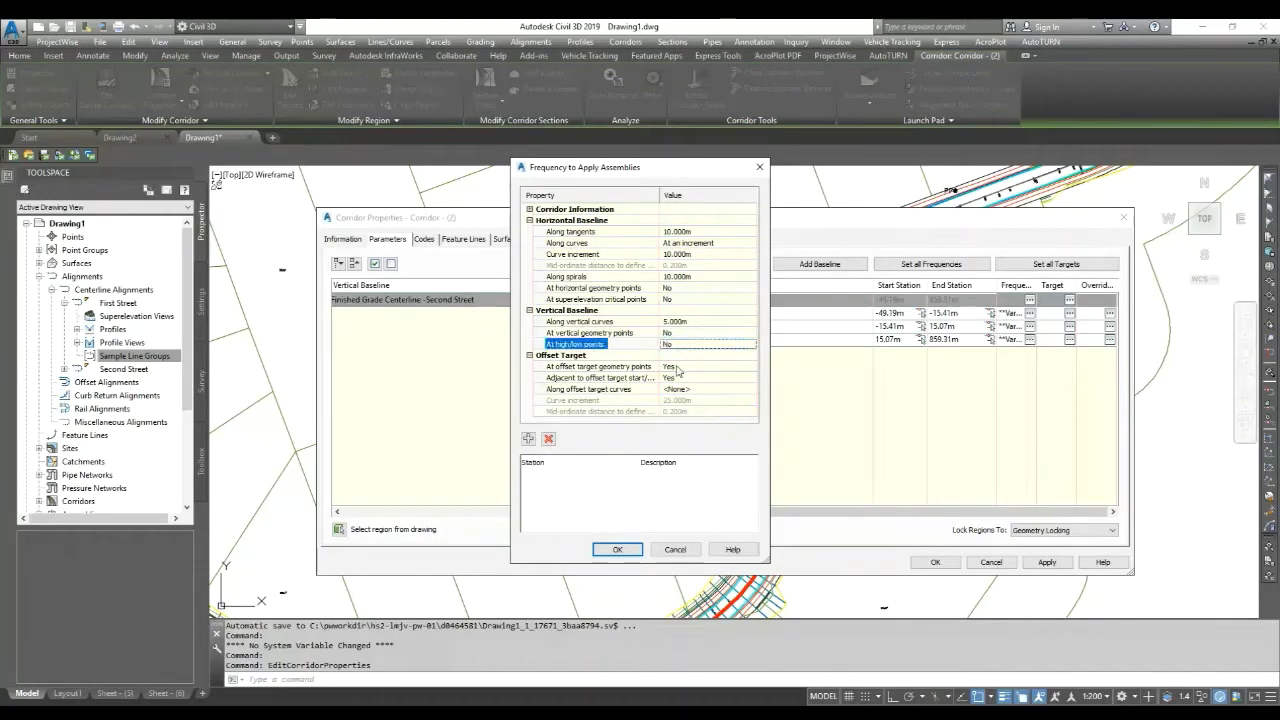
click(617, 549)
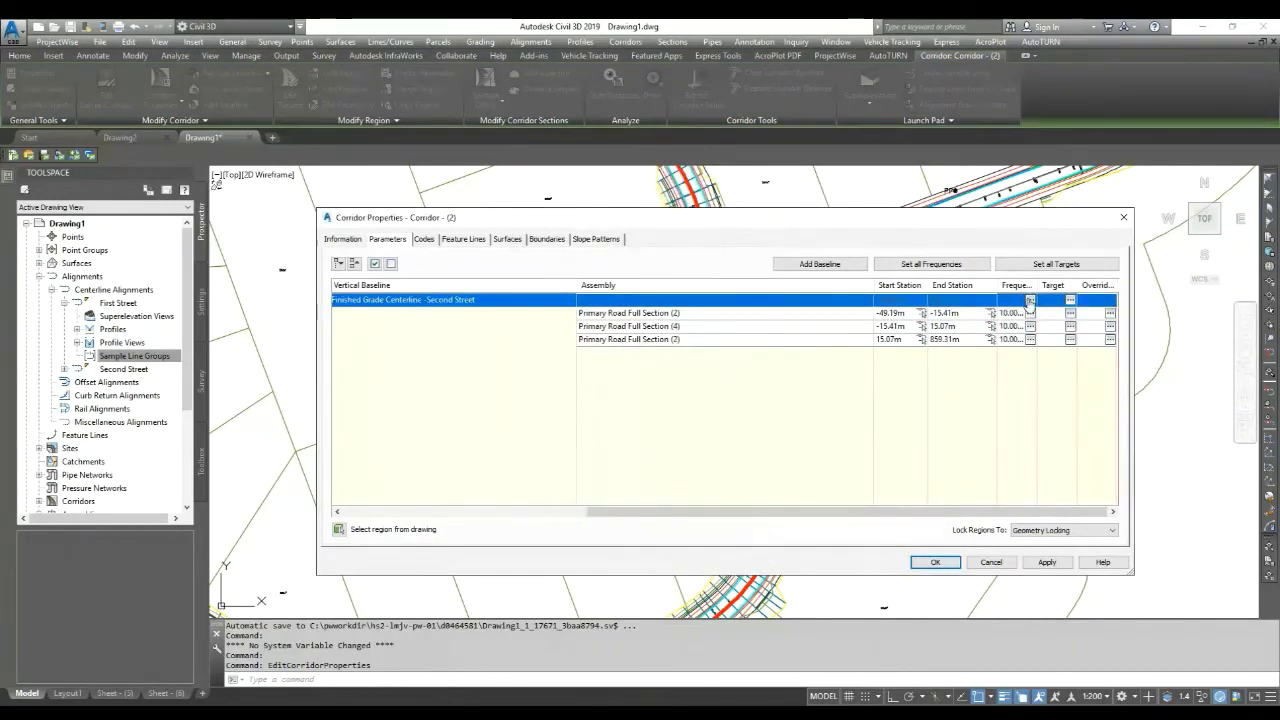
click(935, 562)
click(560, 378)
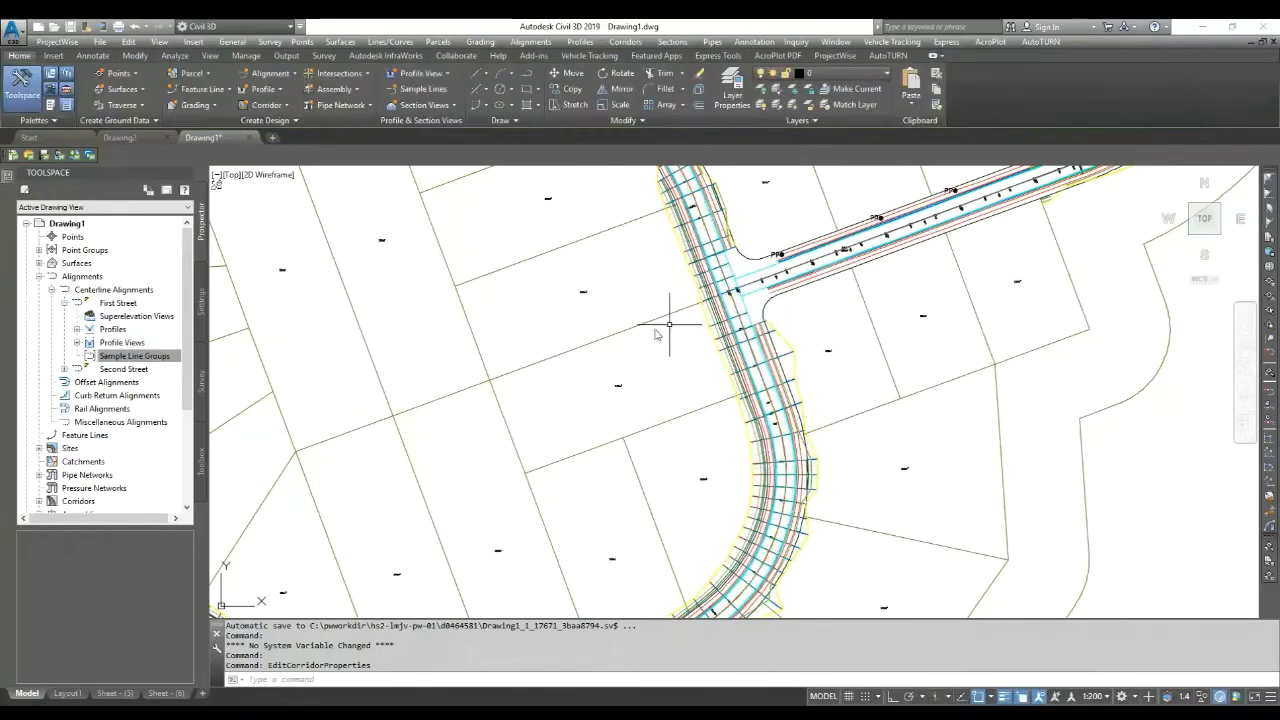
Step: Examine the section spacing along the tangents and curves of the rebuilt Second Street corridor
scroll(723, 291, up, 8)
scroll(705, 240, down, 3)
scroll(697, 213, up, 3)
scroll(697, 213, down, 5)
scroll(815, 262, up, 5)
scroll(815, 262, down, 2)
scroll(815, 262, up, 3)
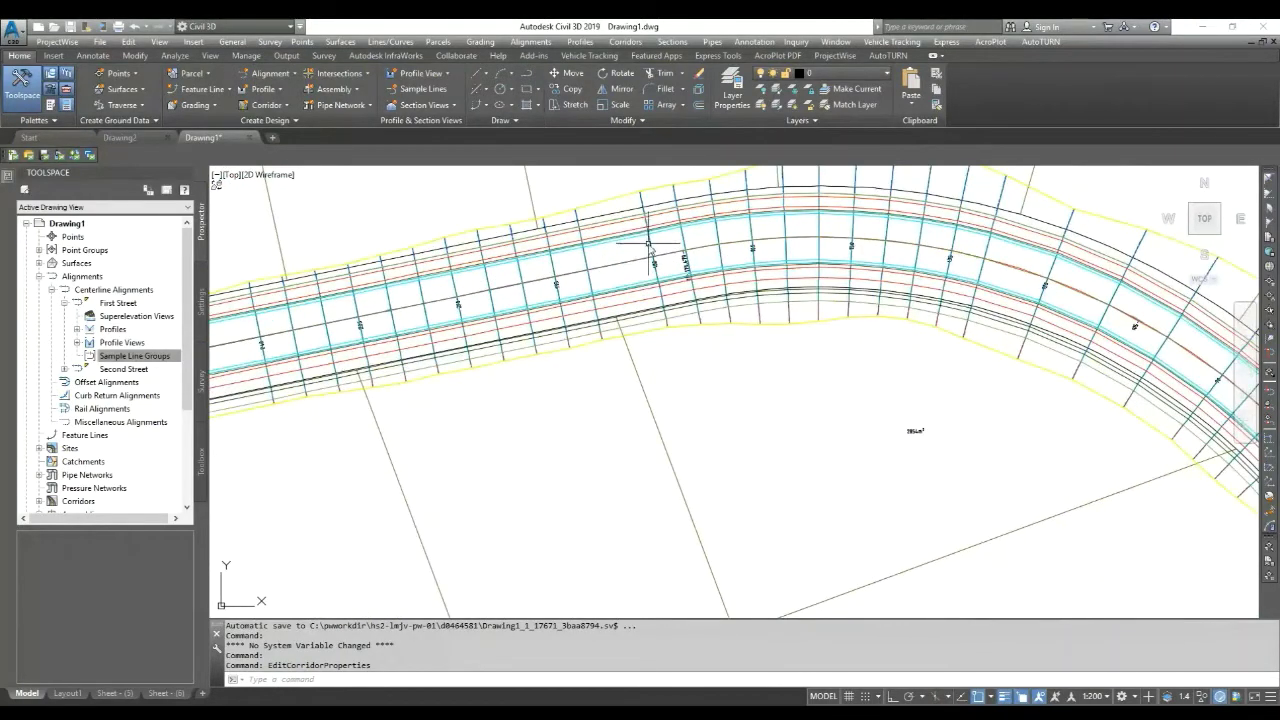
scroll(648, 242, up, 1)
Step: Set the Second Street baseline's assembly frequency along vertical curves to 10 m and apply it to the corridor
click(649, 242)
right_click(649, 242)
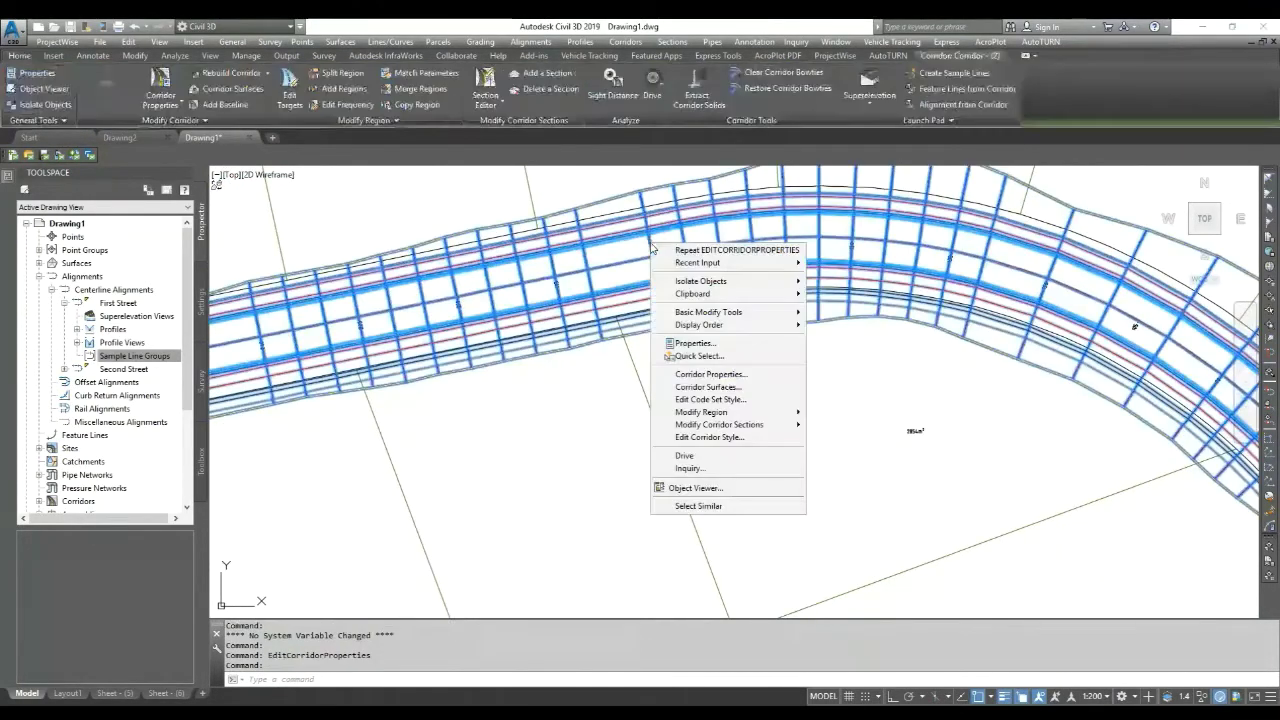
click(735, 376)
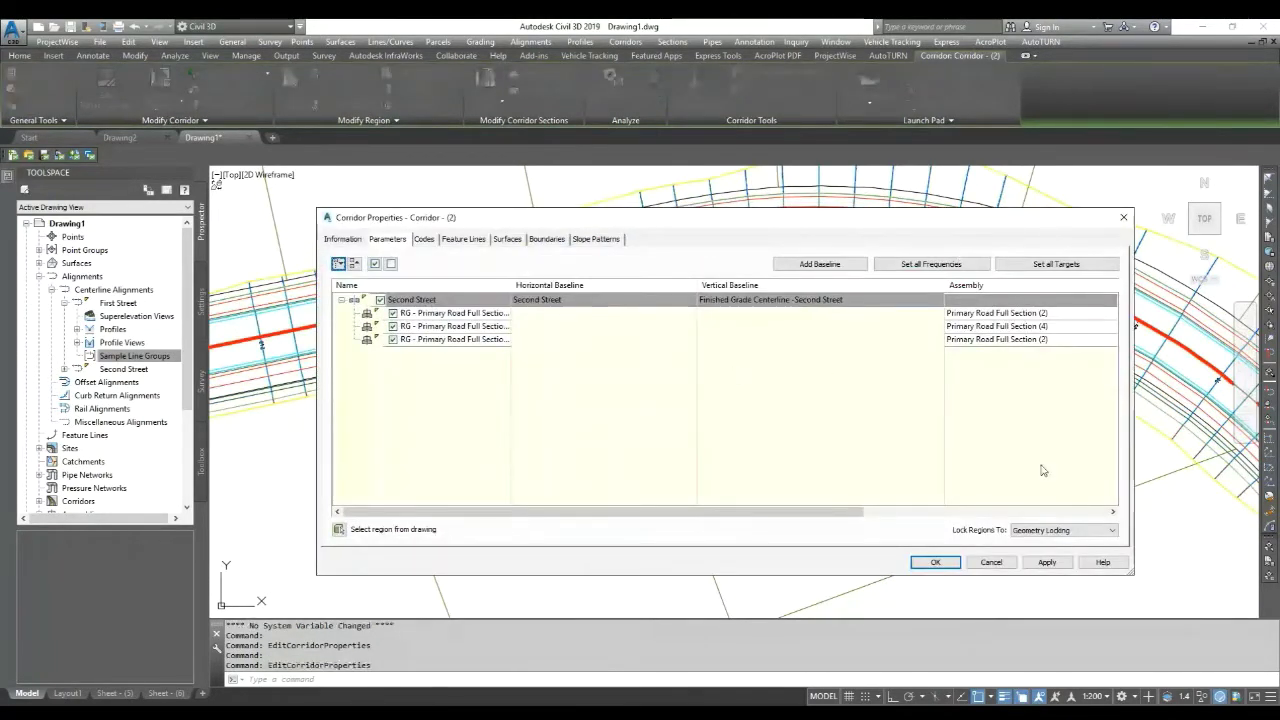
drag(700, 511, 950, 511)
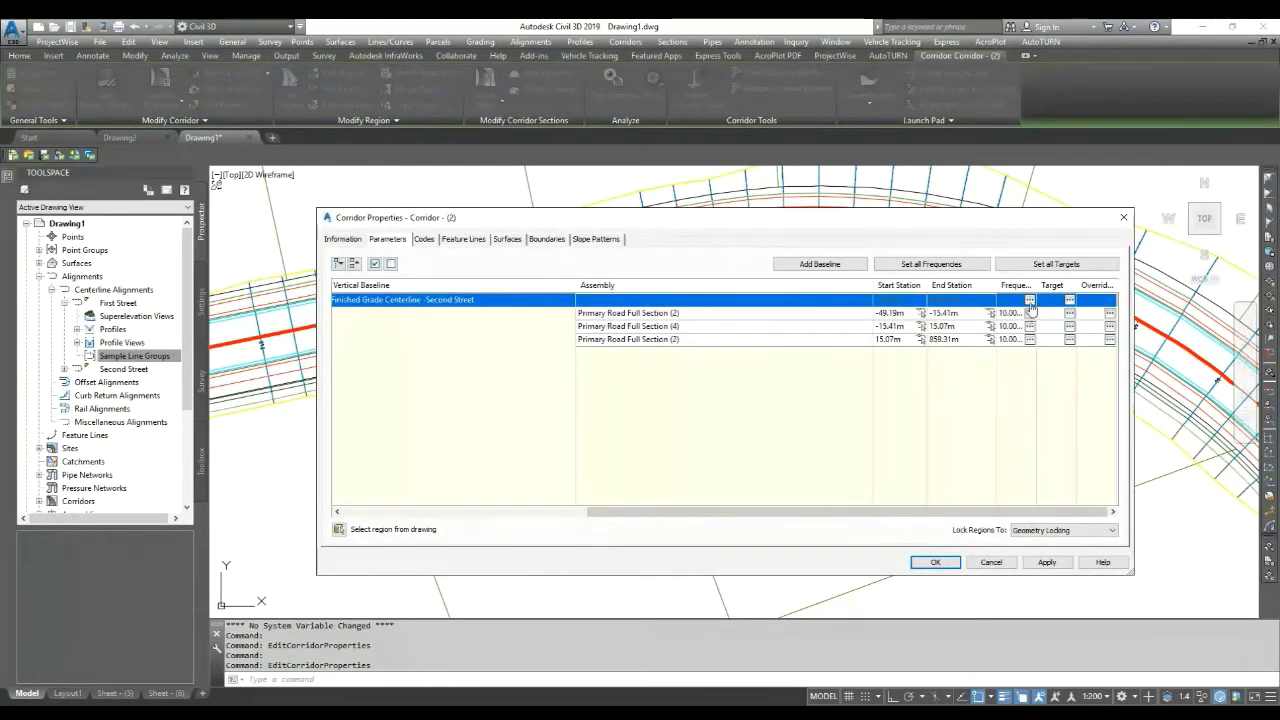
click(1029, 300)
click(687, 320)
text(10)
click(618, 550)
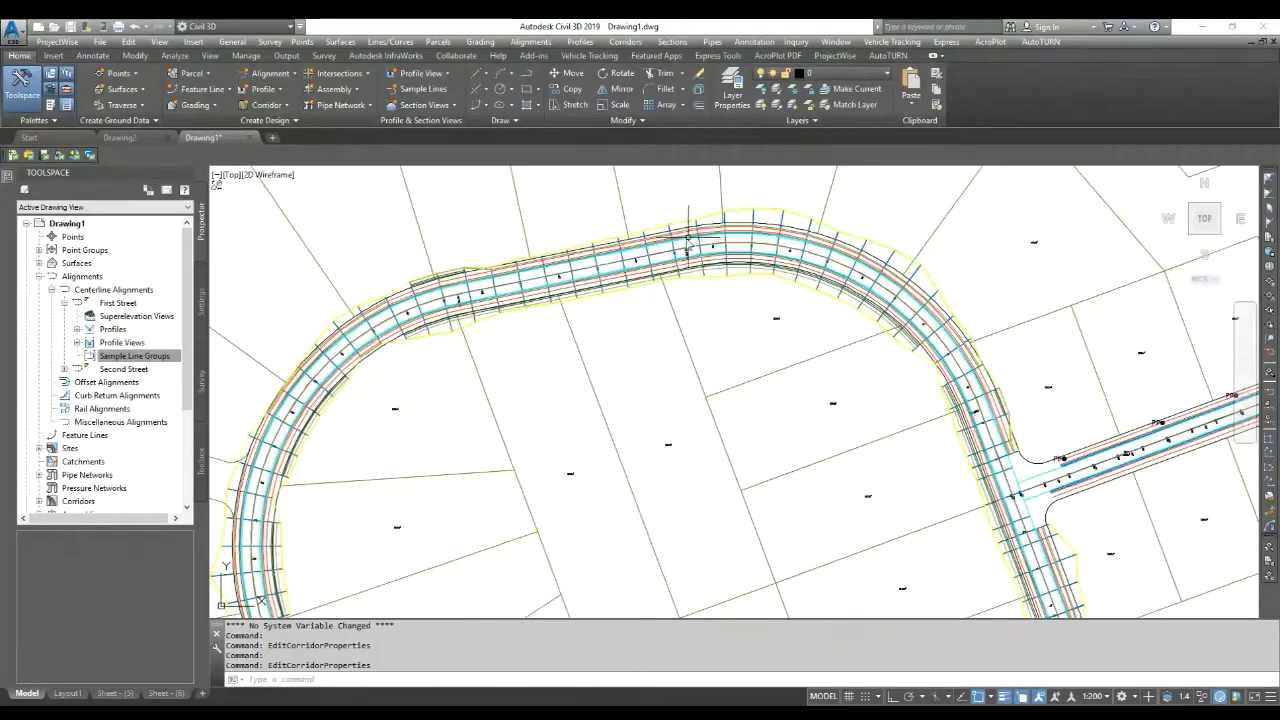
Step: Select the loop road corridor at the intersection and start creating COGO points from it
scroll(1013, 440, up, 2)
middle_drag(1015, 467, 760, 325)
scroll(880, 415, down, 4)
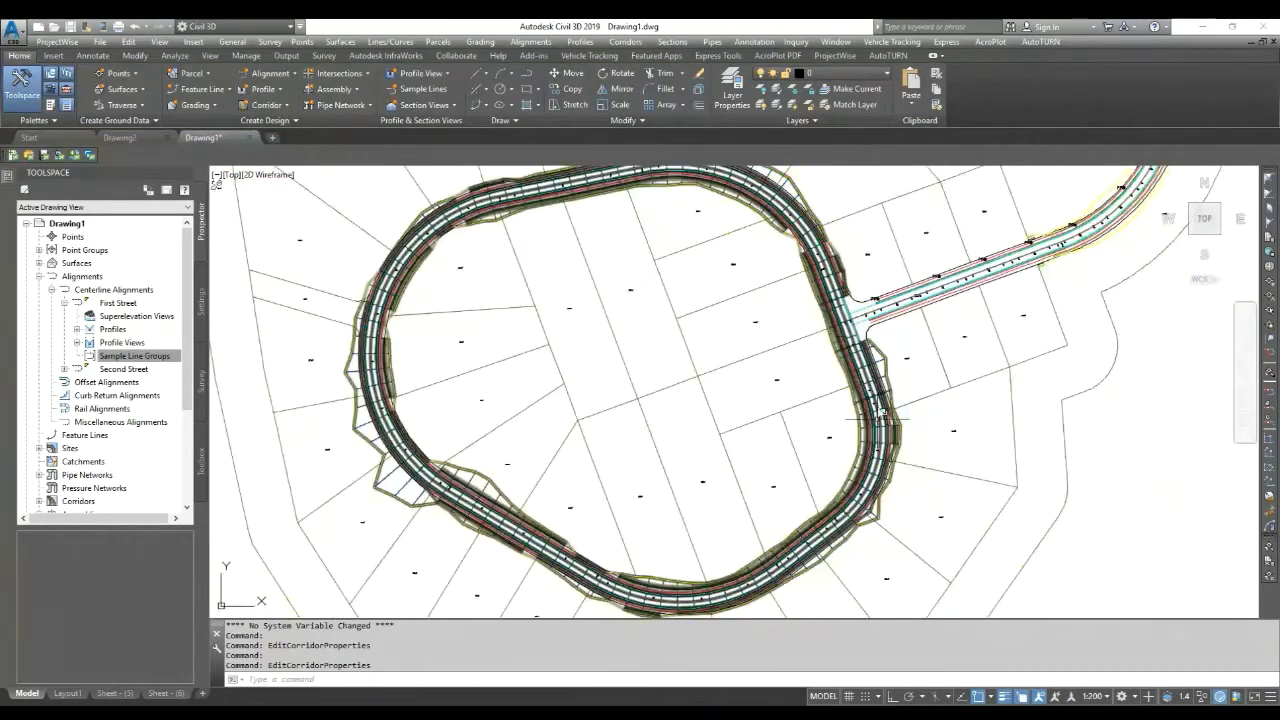
scroll(907, 271, up, 5)
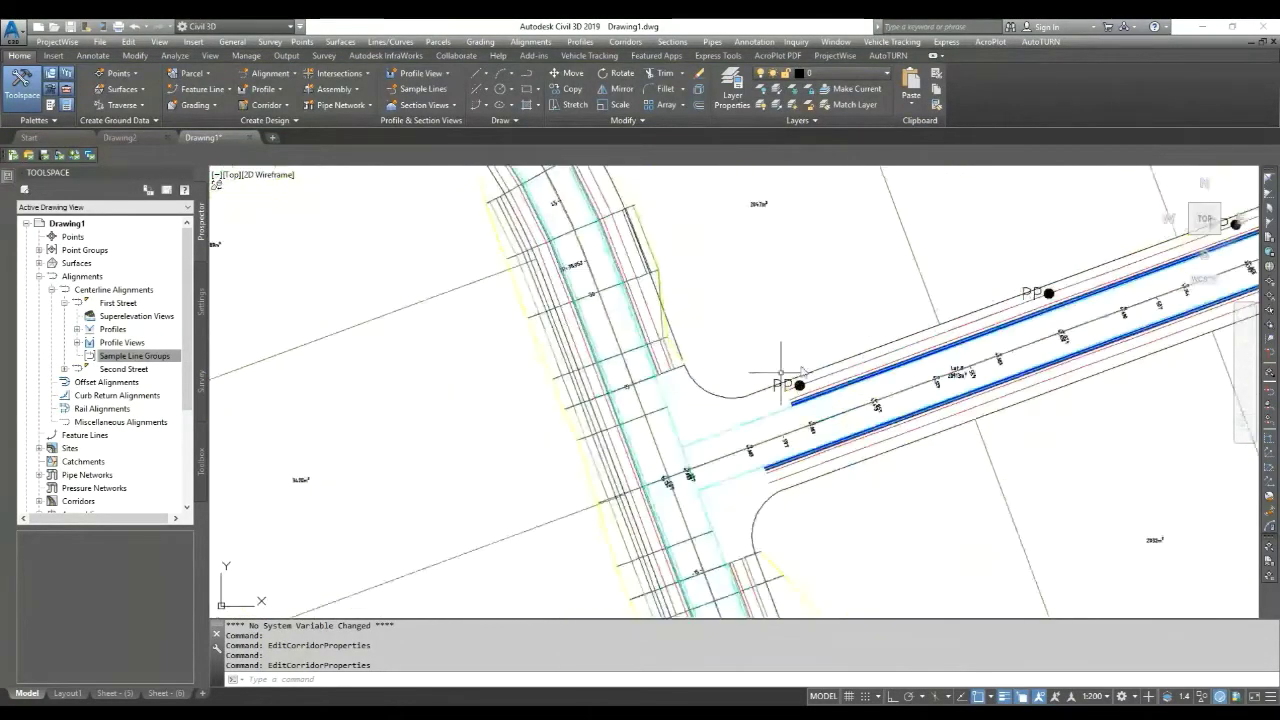
click(645, 385)
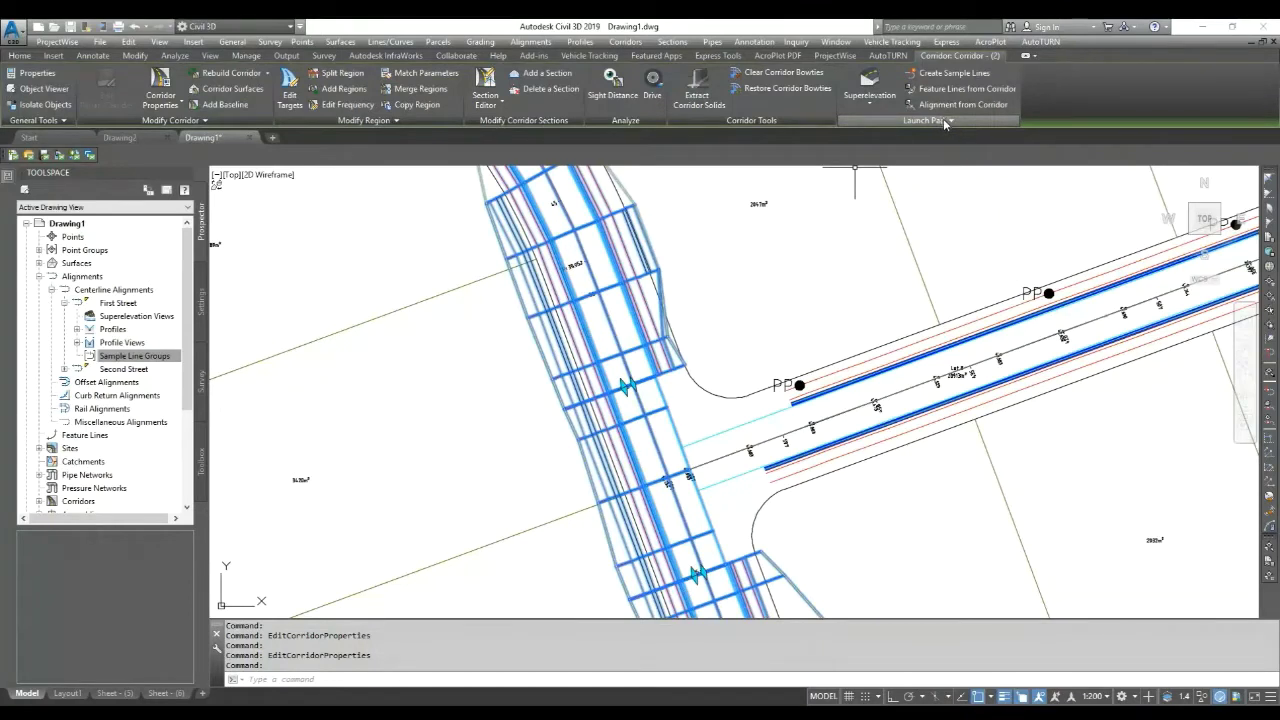
click(944, 121)
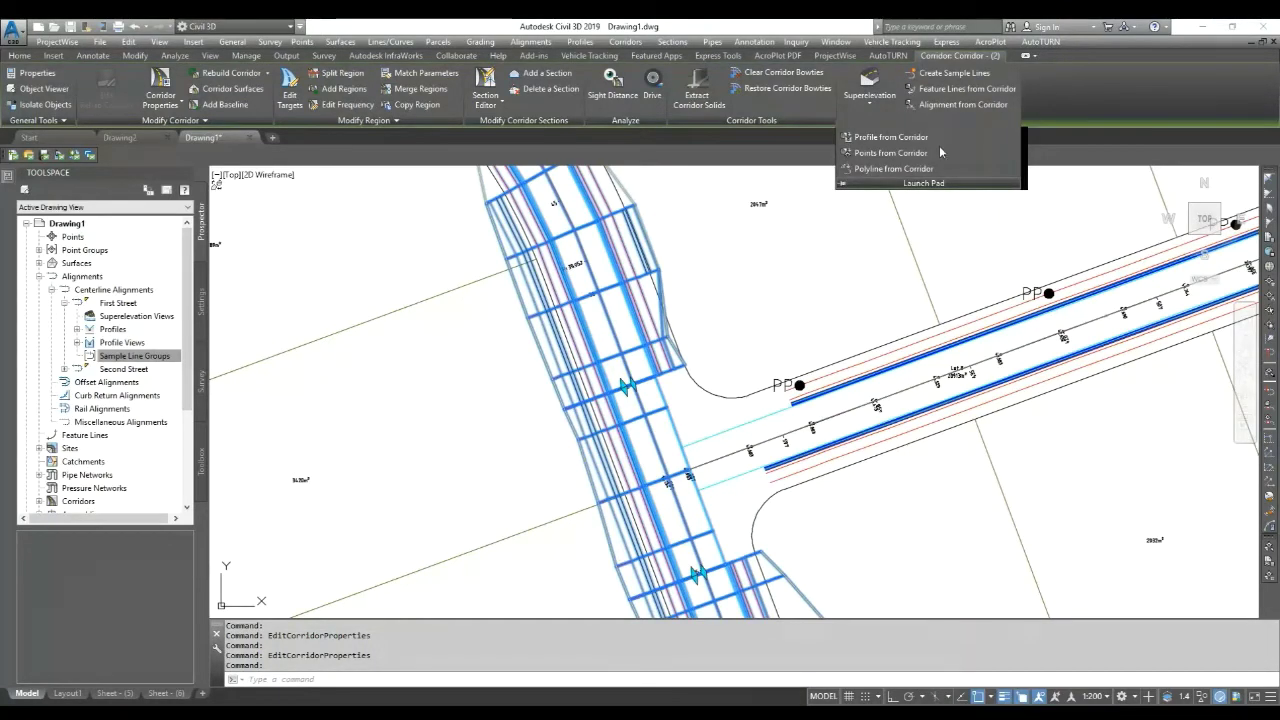
click(886, 156)
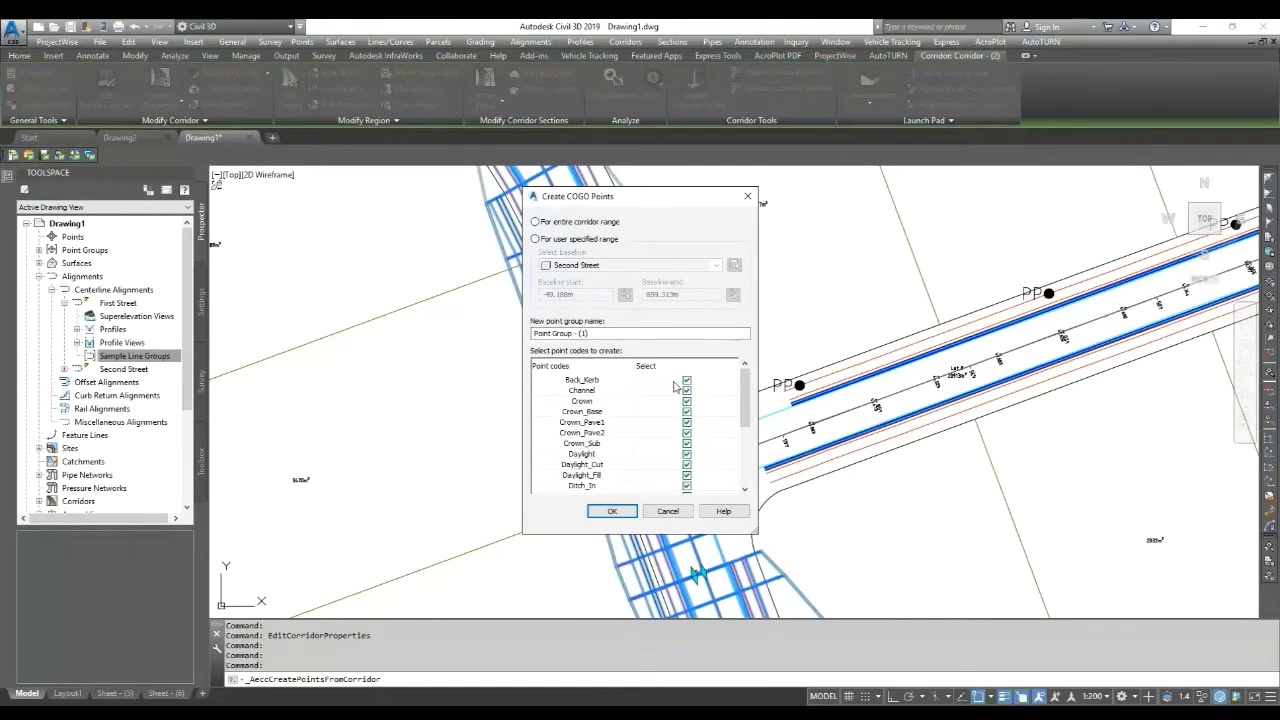
Step: Exclude all the listed point codes, down to Top_Kerb, from the COGO points to create
scroll(675, 385, down, 1)
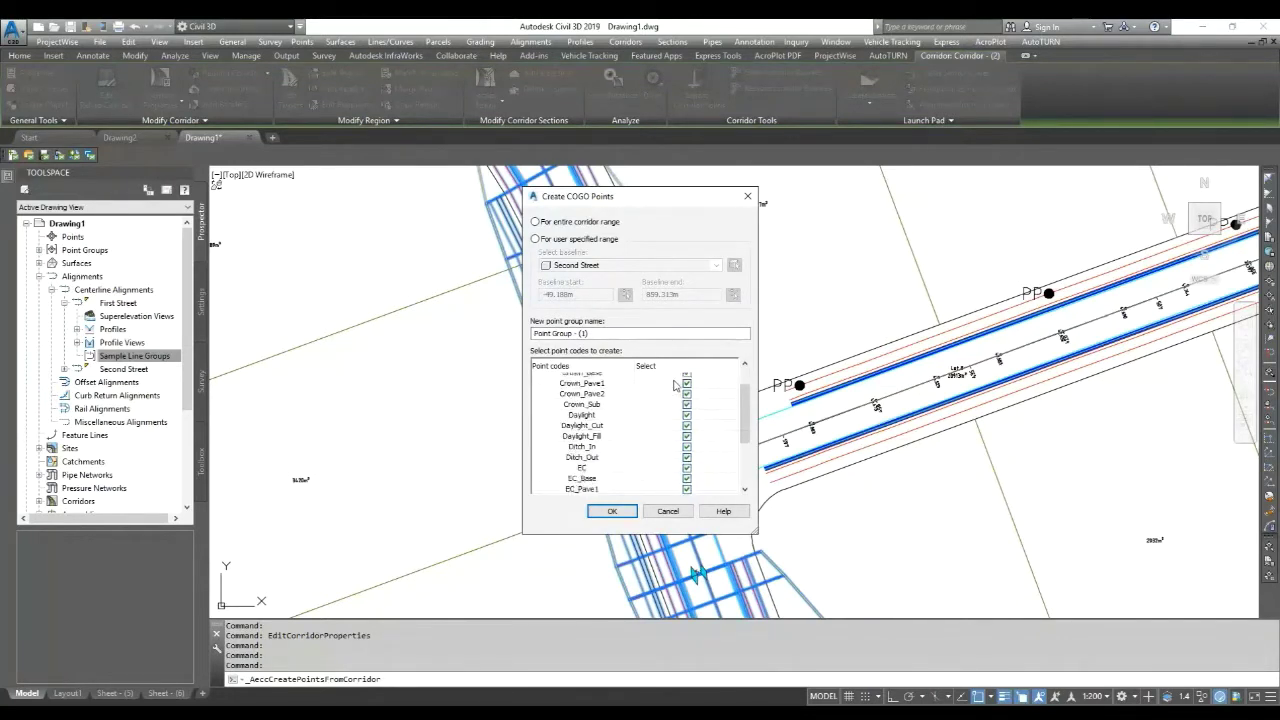
click(600, 415)
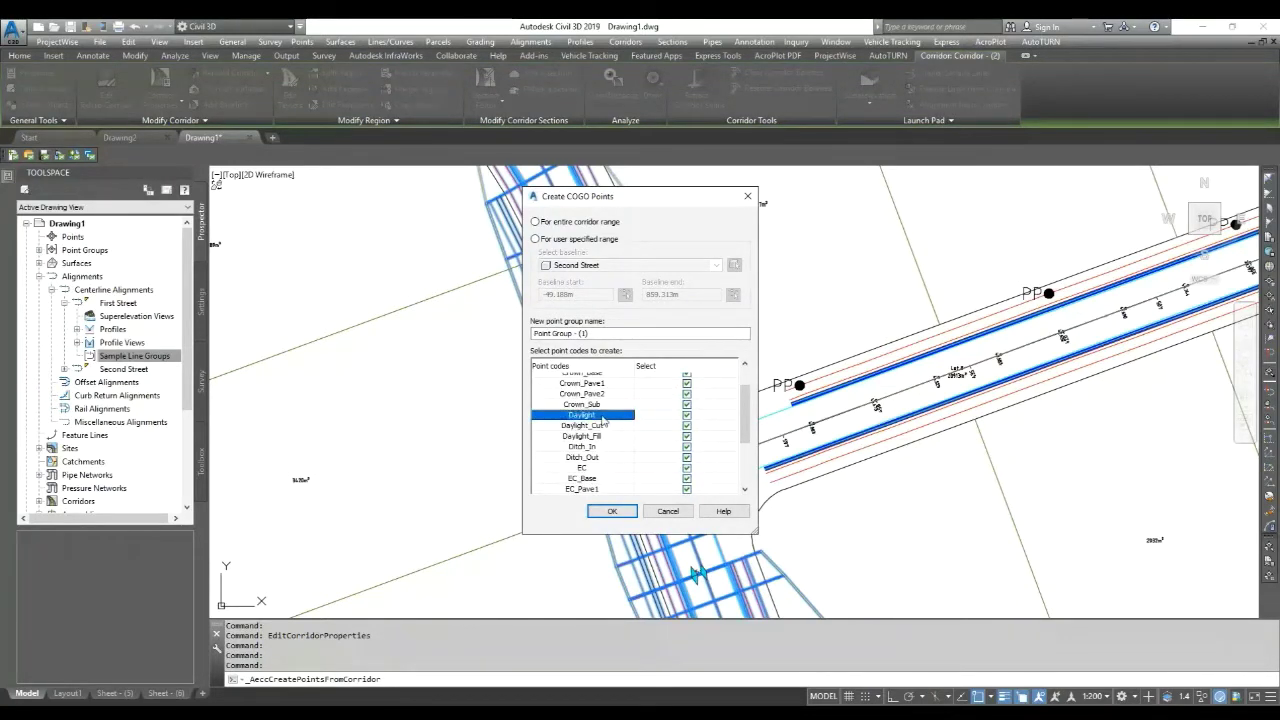
click(595, 384)
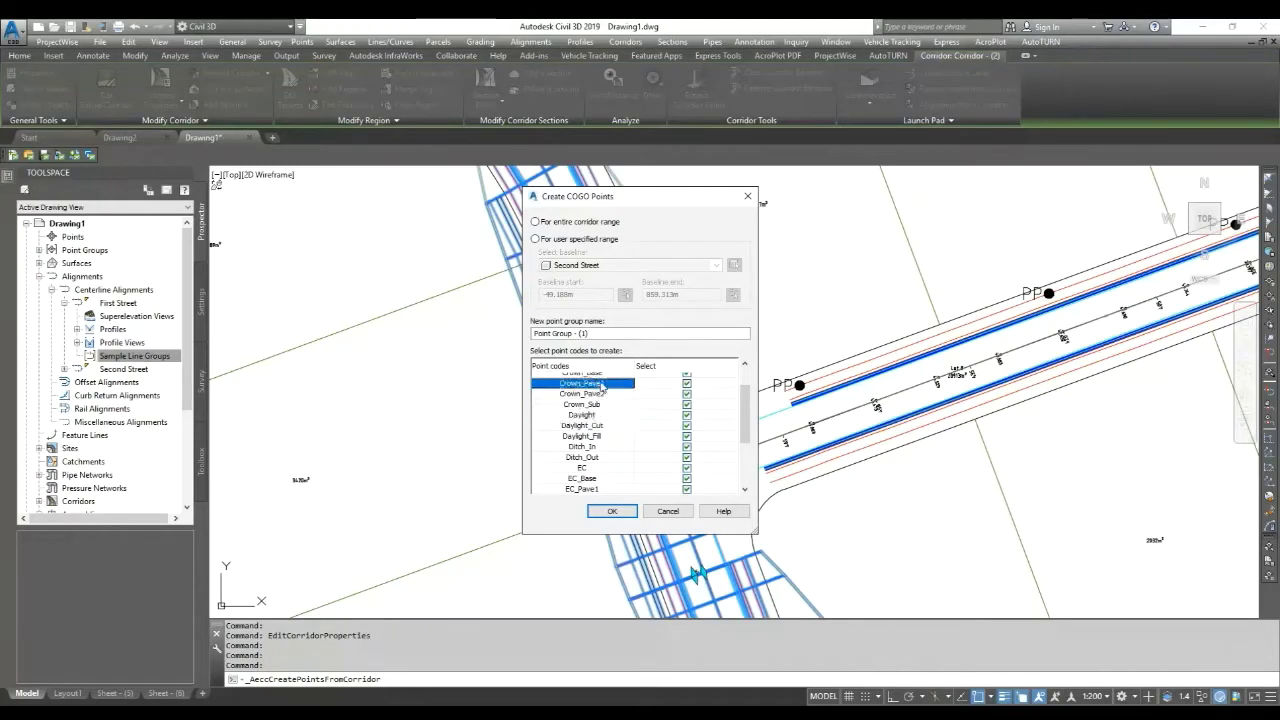
scroll(598, 395, up, 1)
click(594, 383)
scroll(594, 390, down, 4)
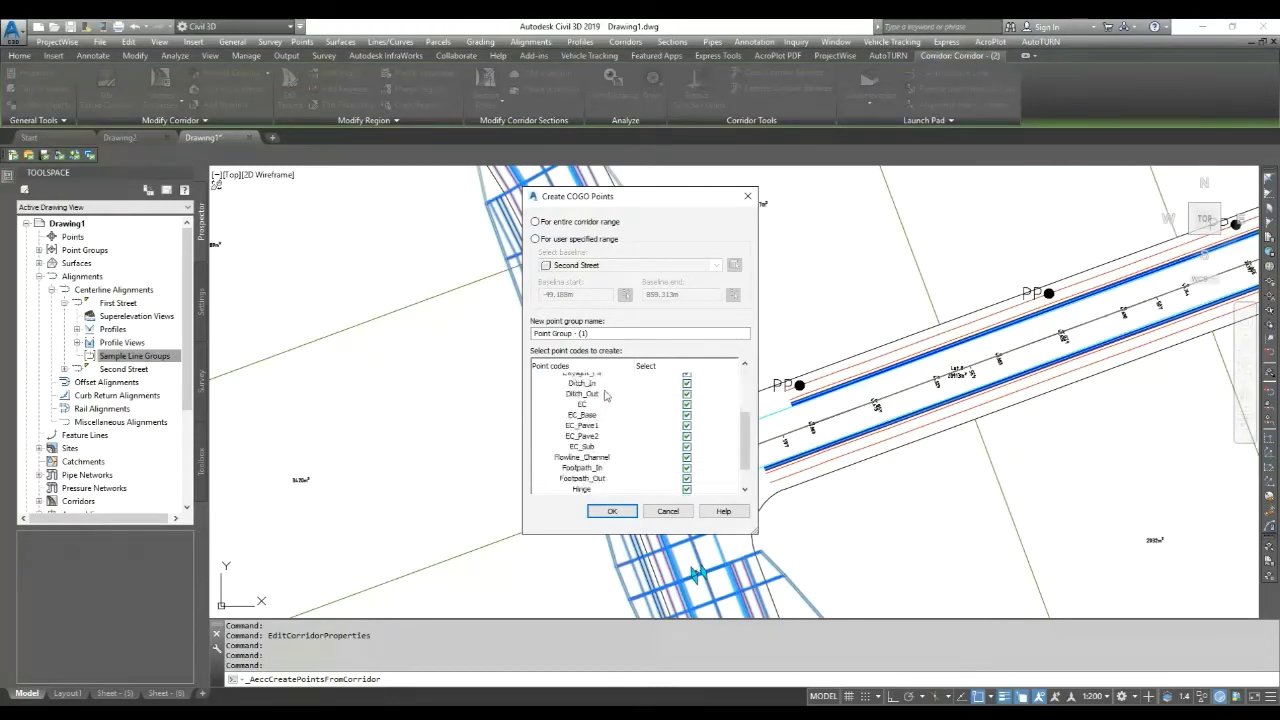
shift+click(582, 491)
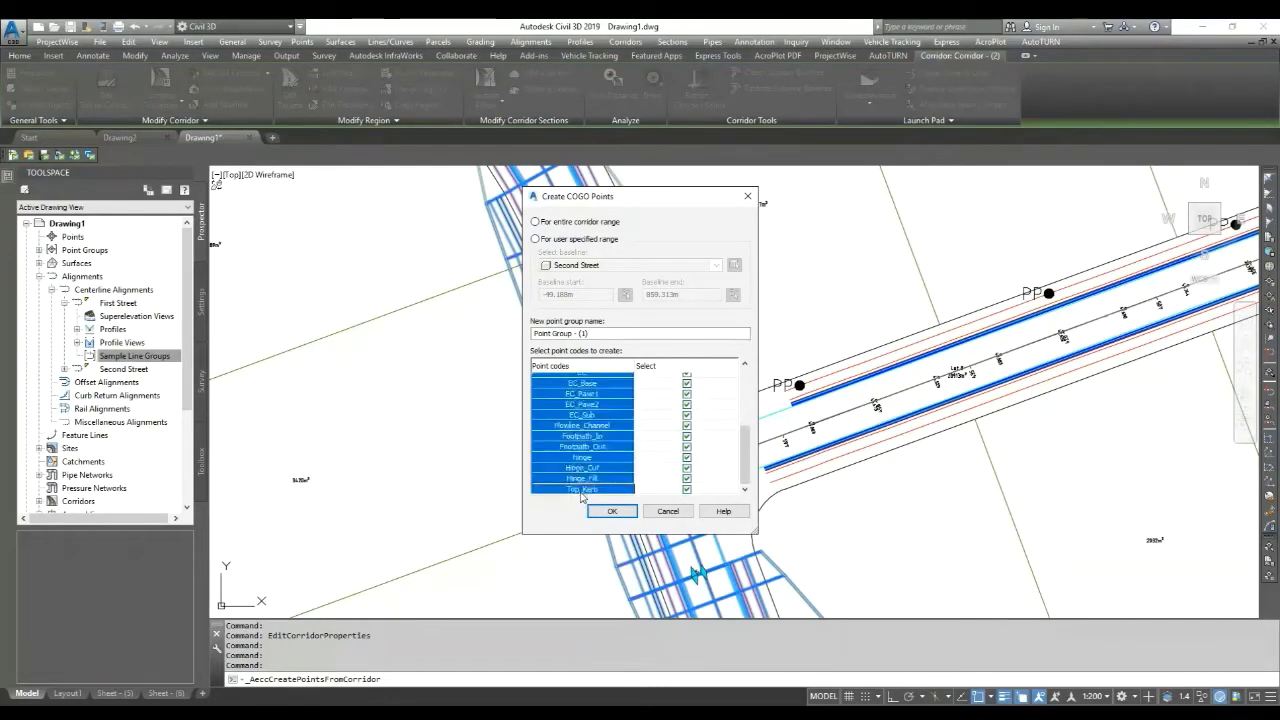
click(687, 490)
Step: Include the EC point code in the COGO points to create
click(594, 414)
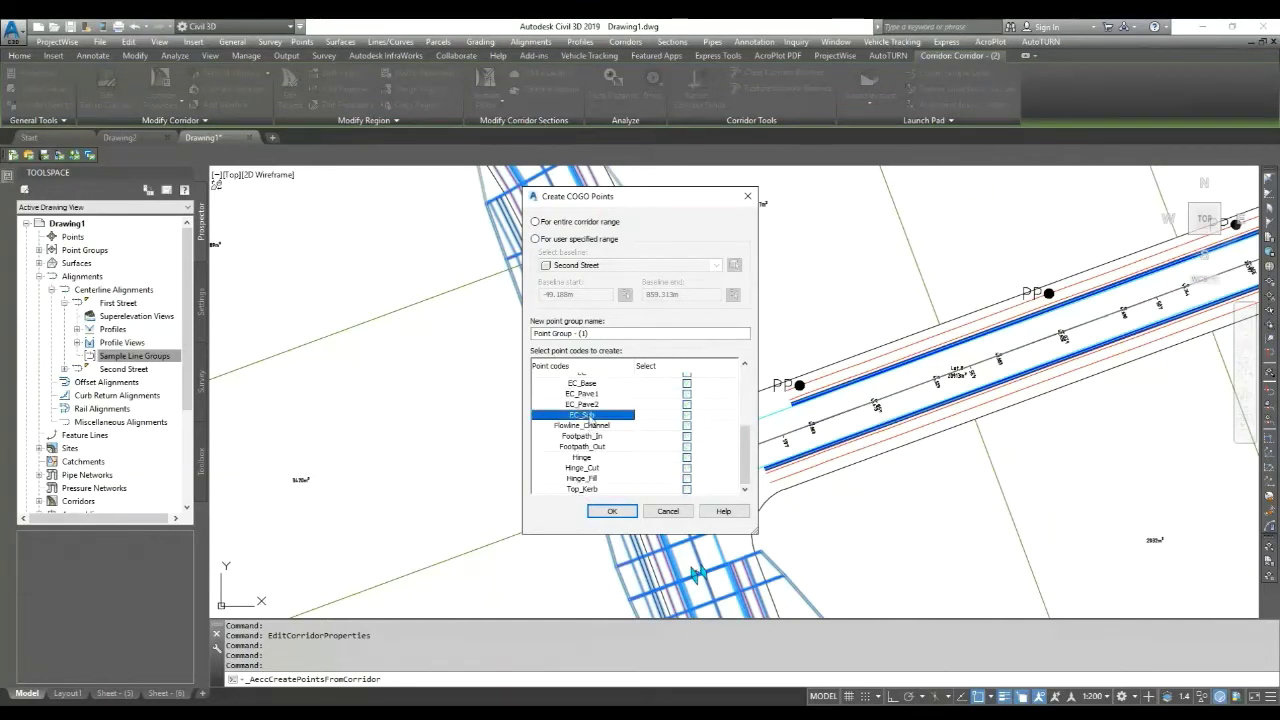
scroll(596, 423, up, 1)
click(595, 401)
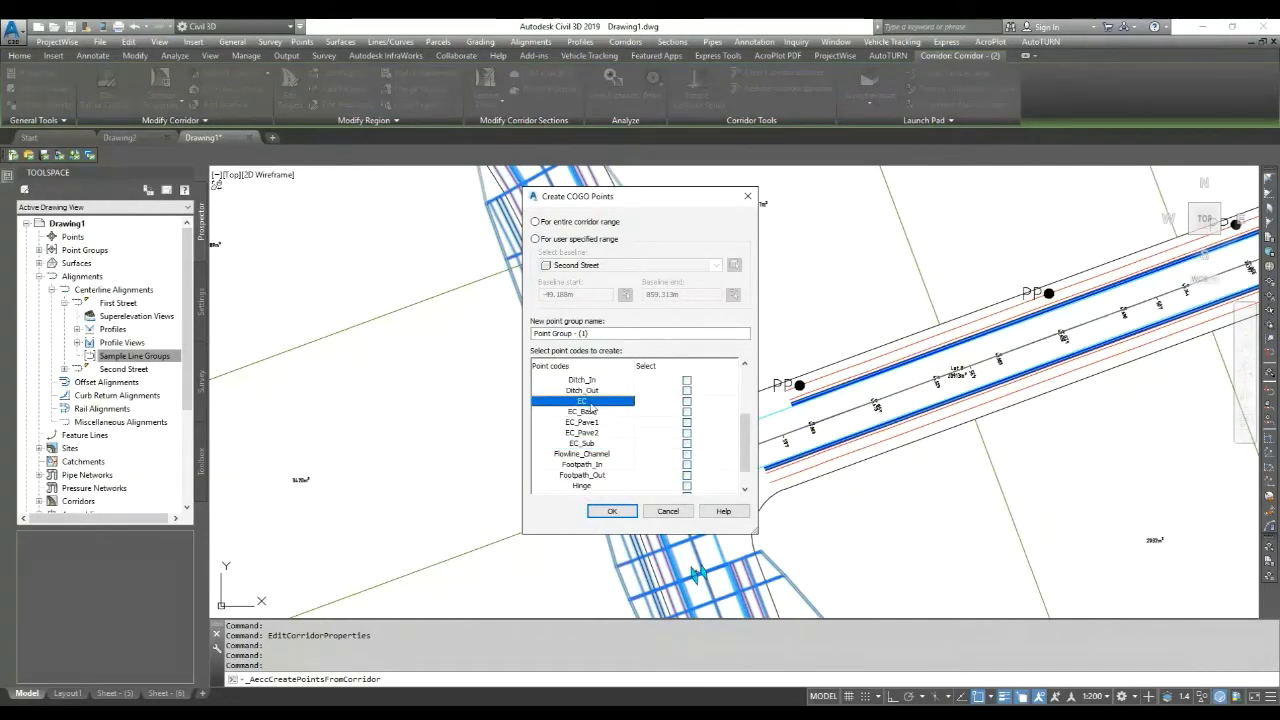
click(686, 402)
scroll(678, 435, down, 1)
scroll(679, 446, up, 2)
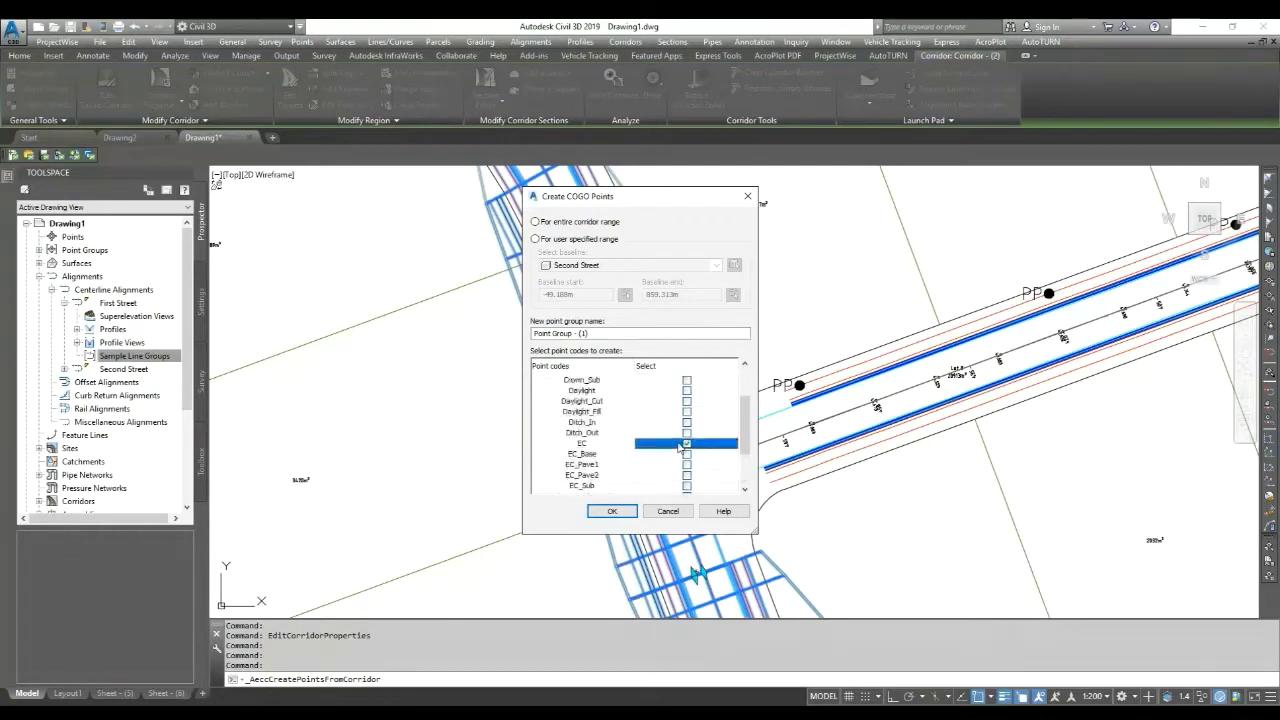
Step: Include the Crown point code as well and create the COGO points in Point Group - (1)
scroll(679, 440, up, 2)
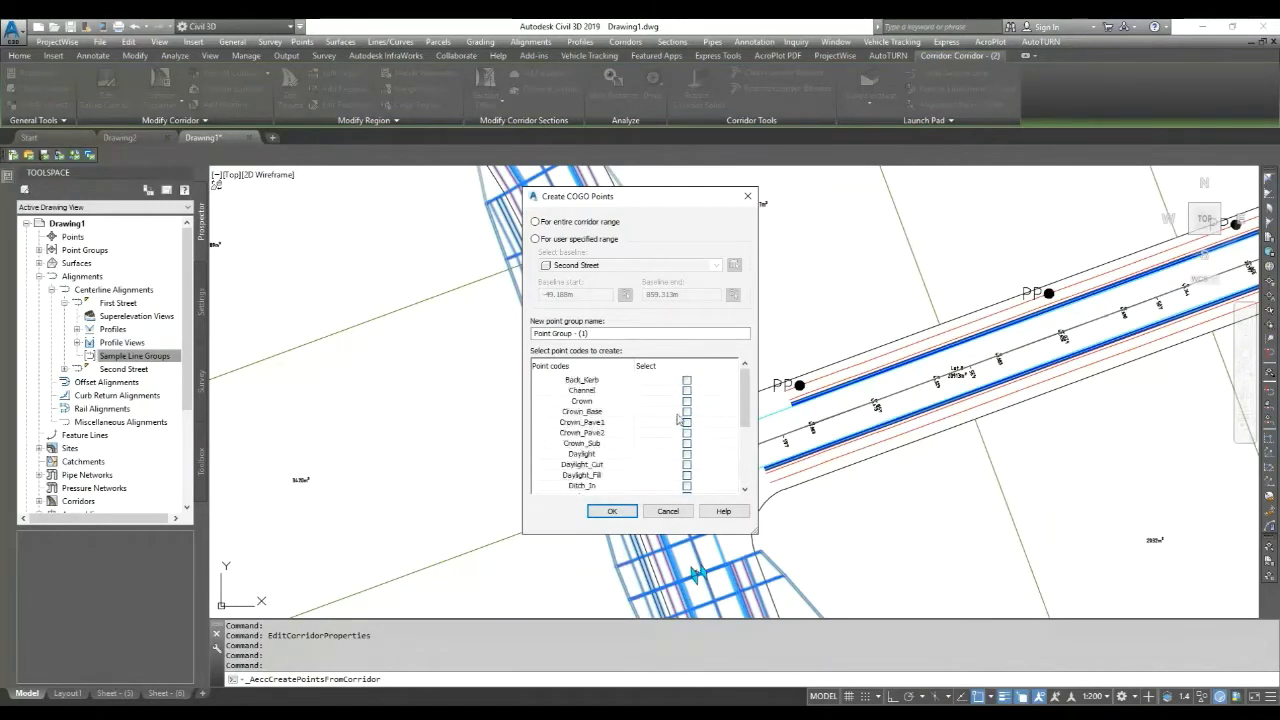
click(687, 402)
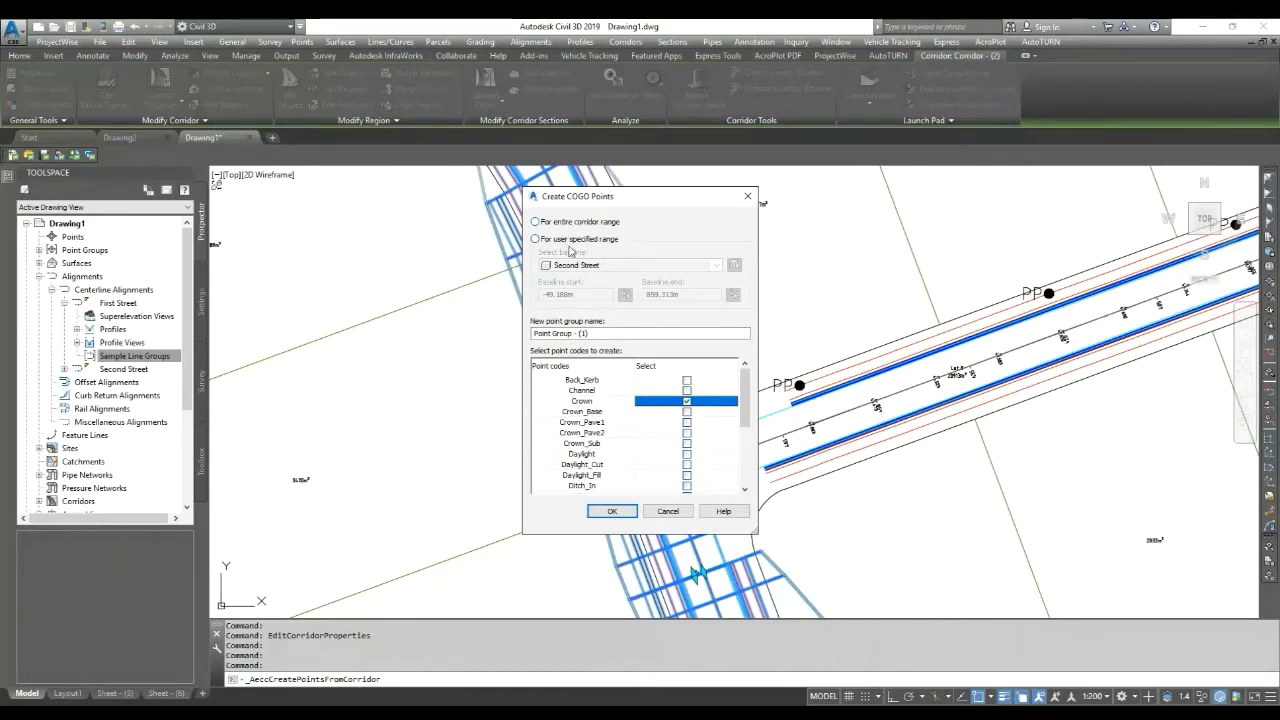
click(612, 511)
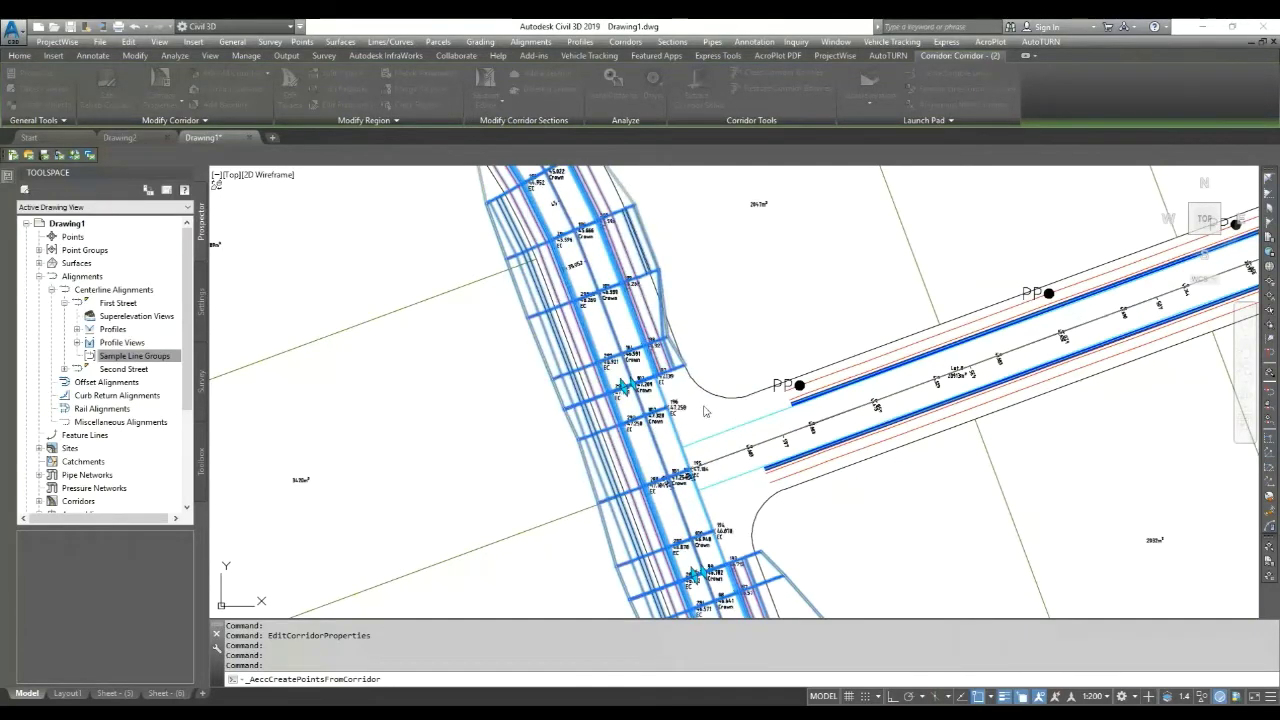
Step: Examine the labels of the EC and Crown COGO points along the loop road corridor
scroll(681, 444, down, 3)
middle_drag(681, 444, 760, 400)
scroll(760, 400, up, 2)
scroll(852, 344, down, 3)
scroll(529, 400, down, 3)
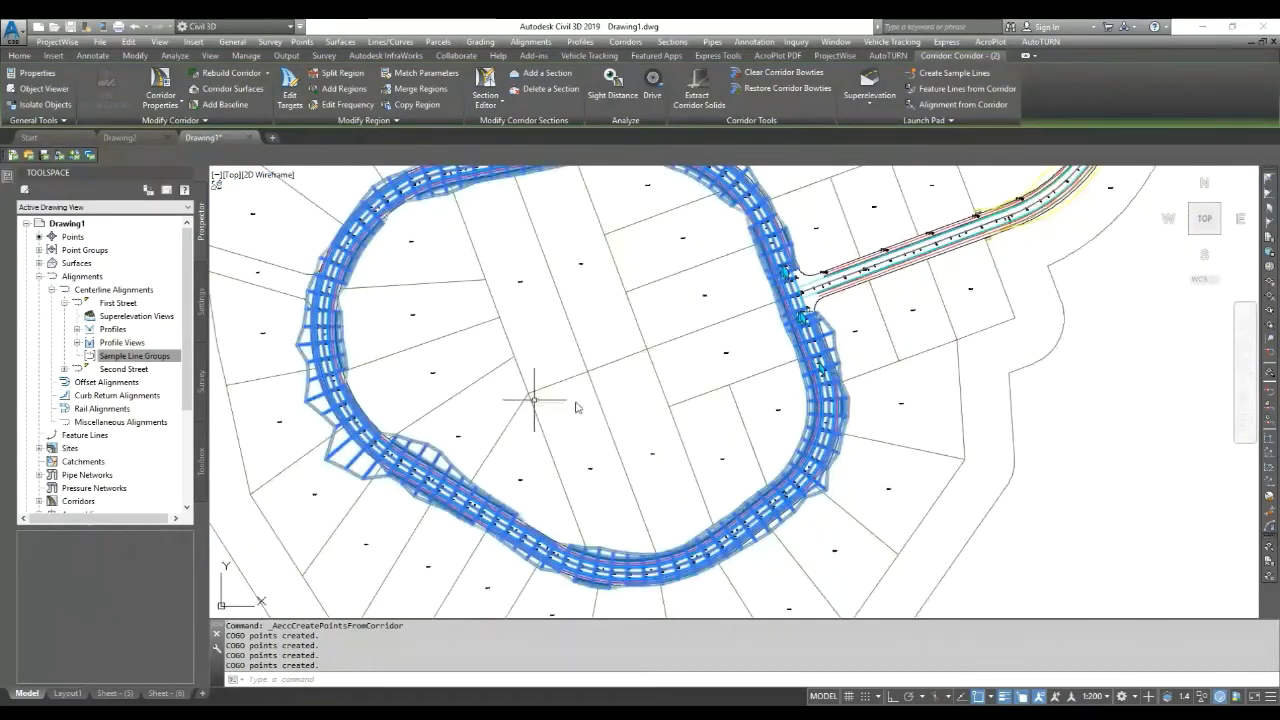
scroll(378, 398, up, 6)
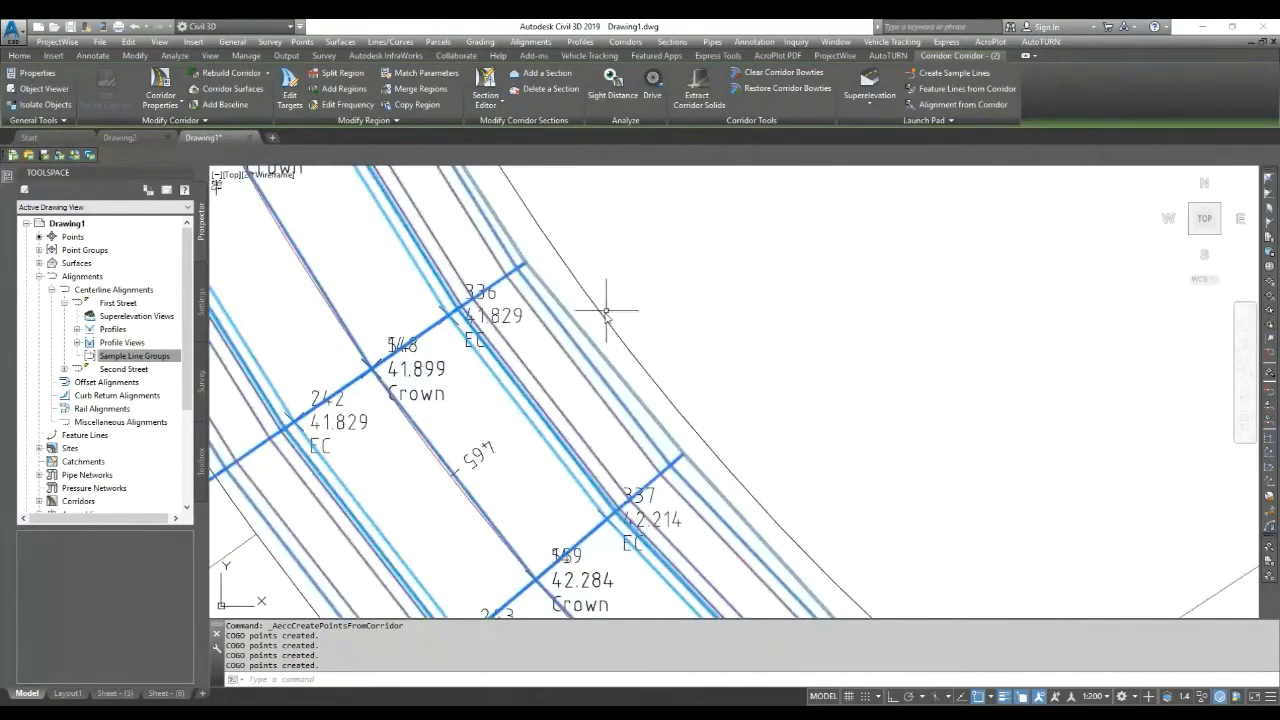
scroll(600, 400, down, 2)
scroll(610, 465, up, 3)
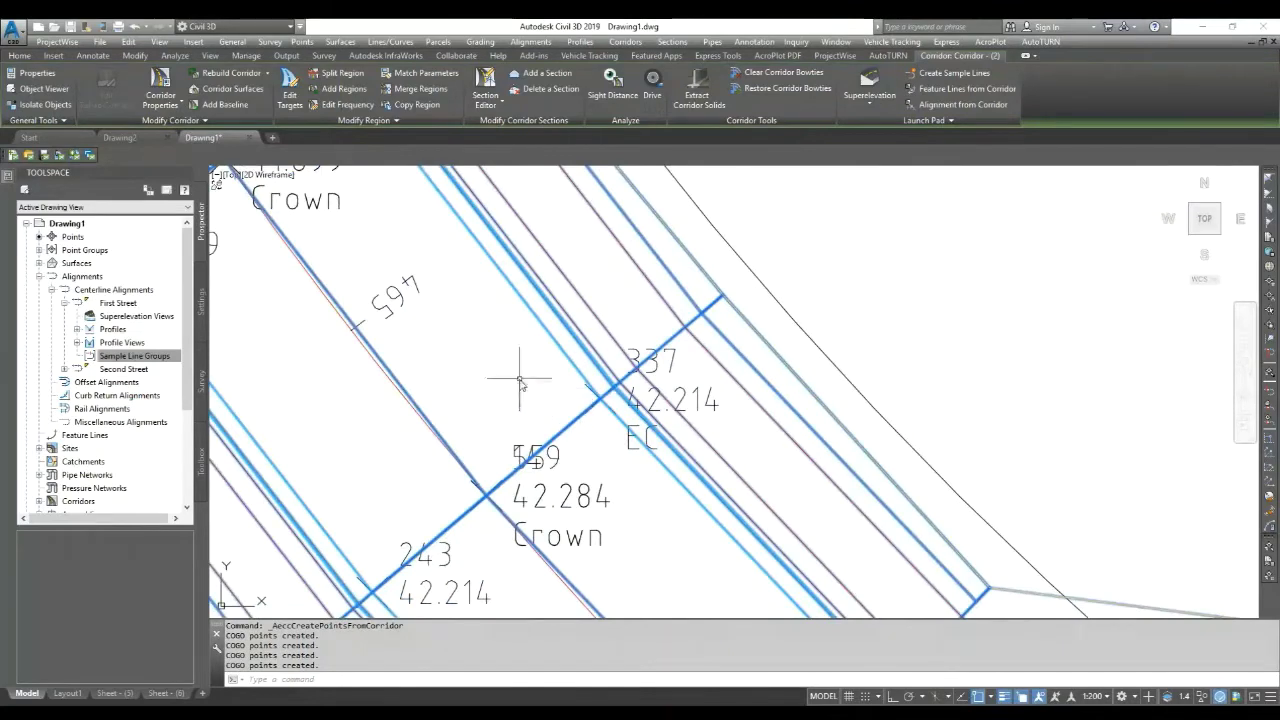
scroll(494, 343, down, 3)
scroll(631, 575, up, 4)
scroll(394, 400, down, 3)
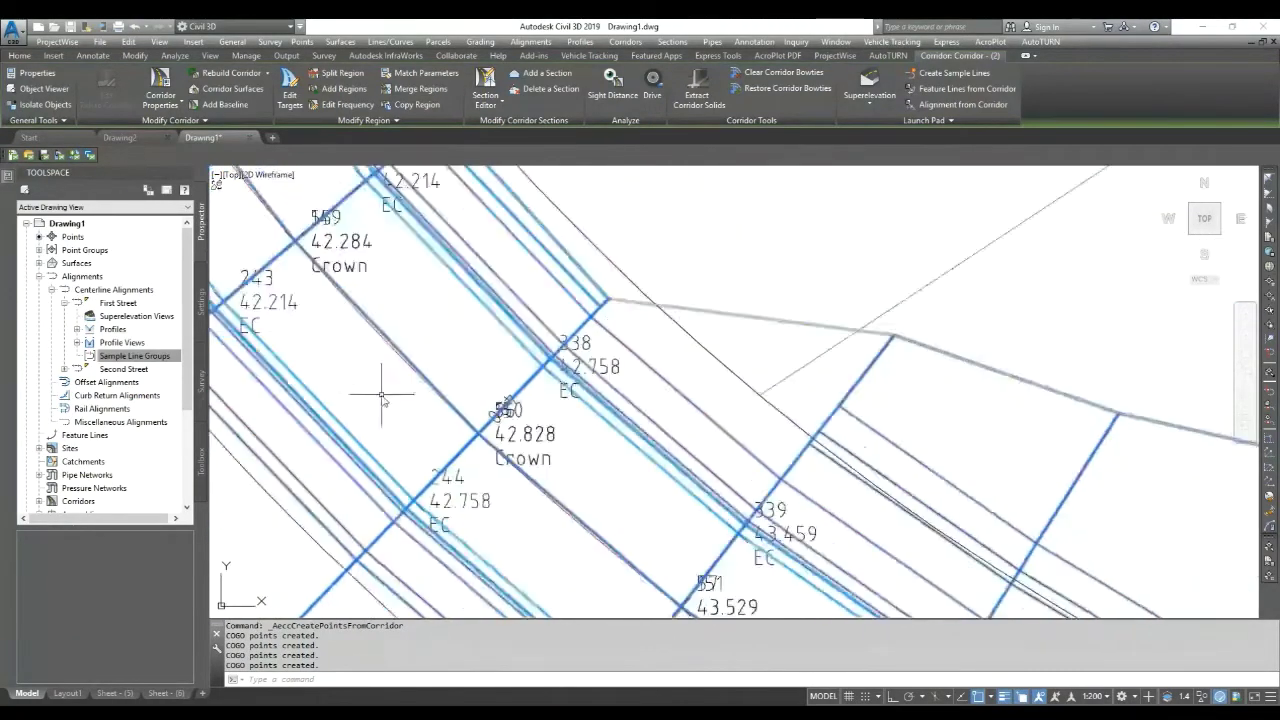
scroll(600, 586, up, 3)
scroll(448, 442, down, 3)
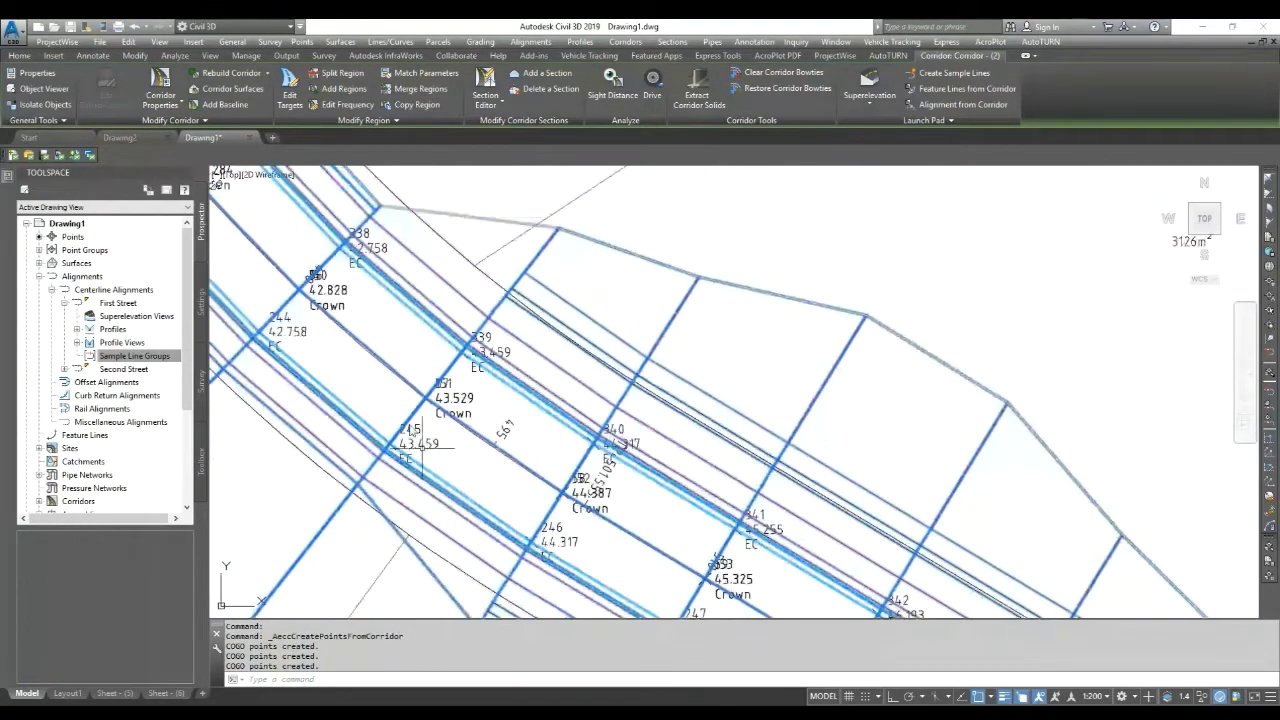
scroll(400, 412, up, 3)
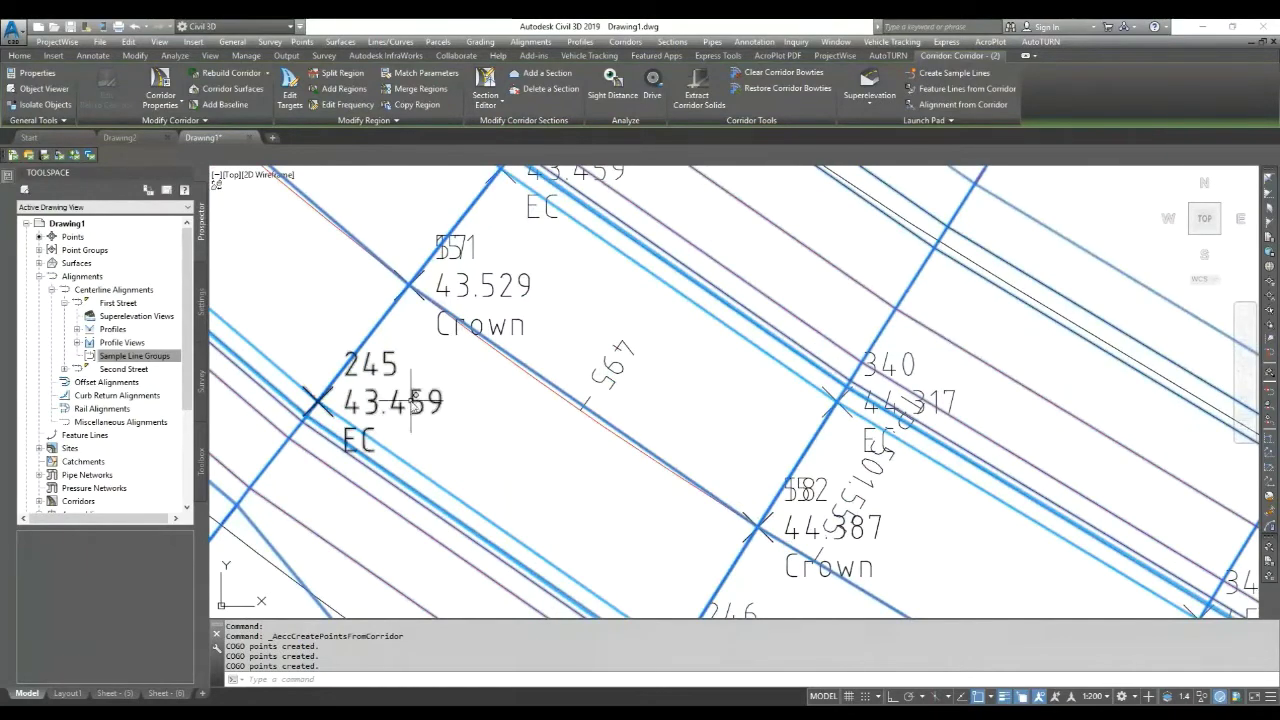
scroll(368, 361, down, 3)
scroll(368, 361, down, 3)
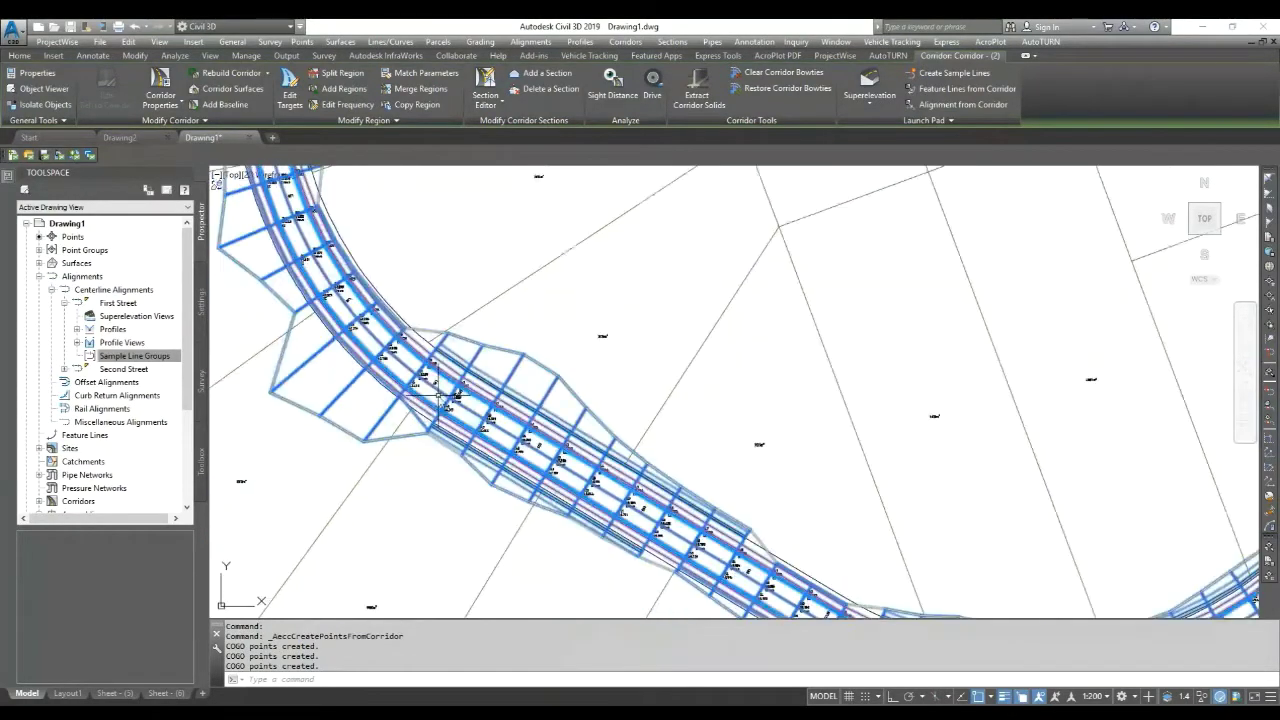
Step: List the points of Point Group - (1) and _All Points, and select the points of Point Group - (1) in the drawing
click(39, 250)
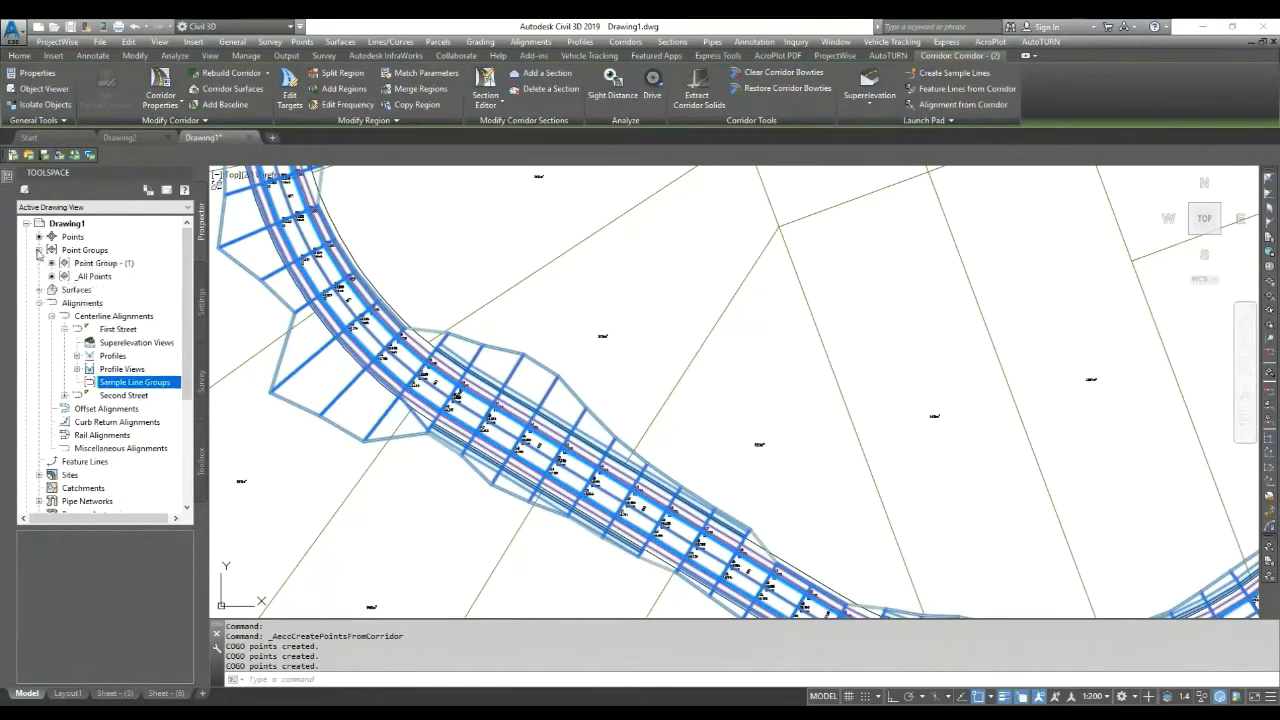
click(106, 264)
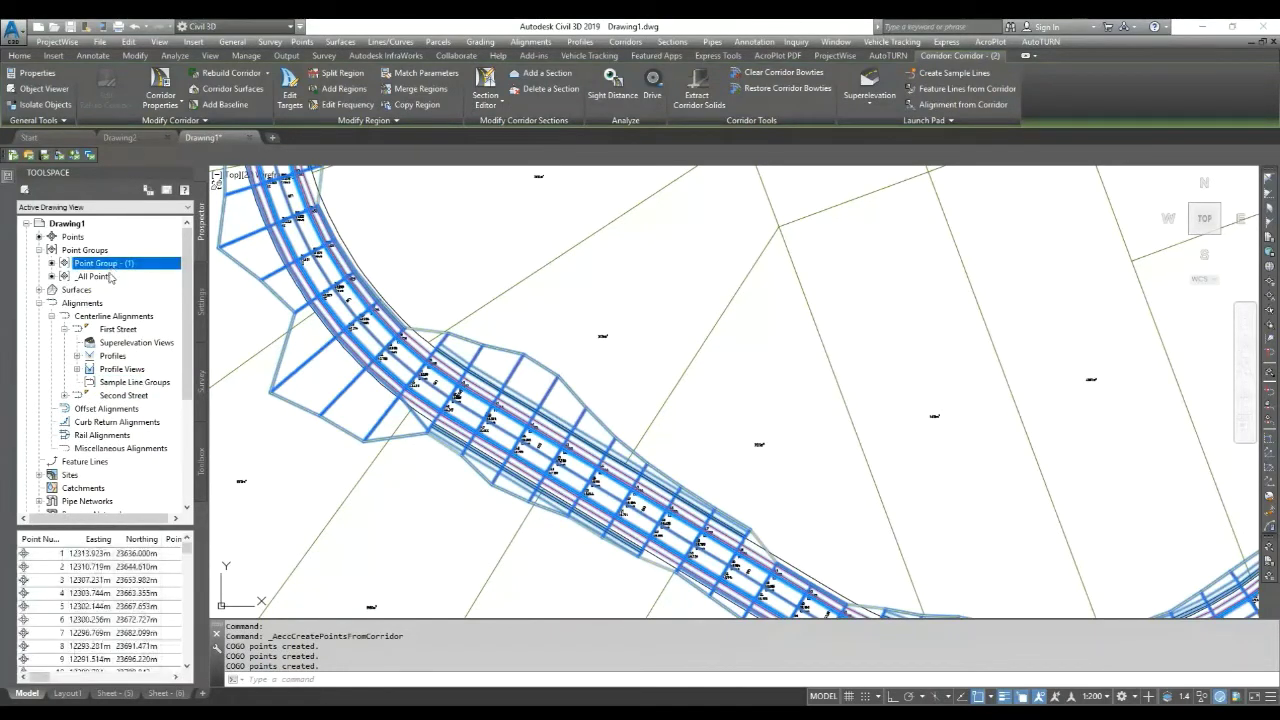
click(96, 276)
key(Escape)
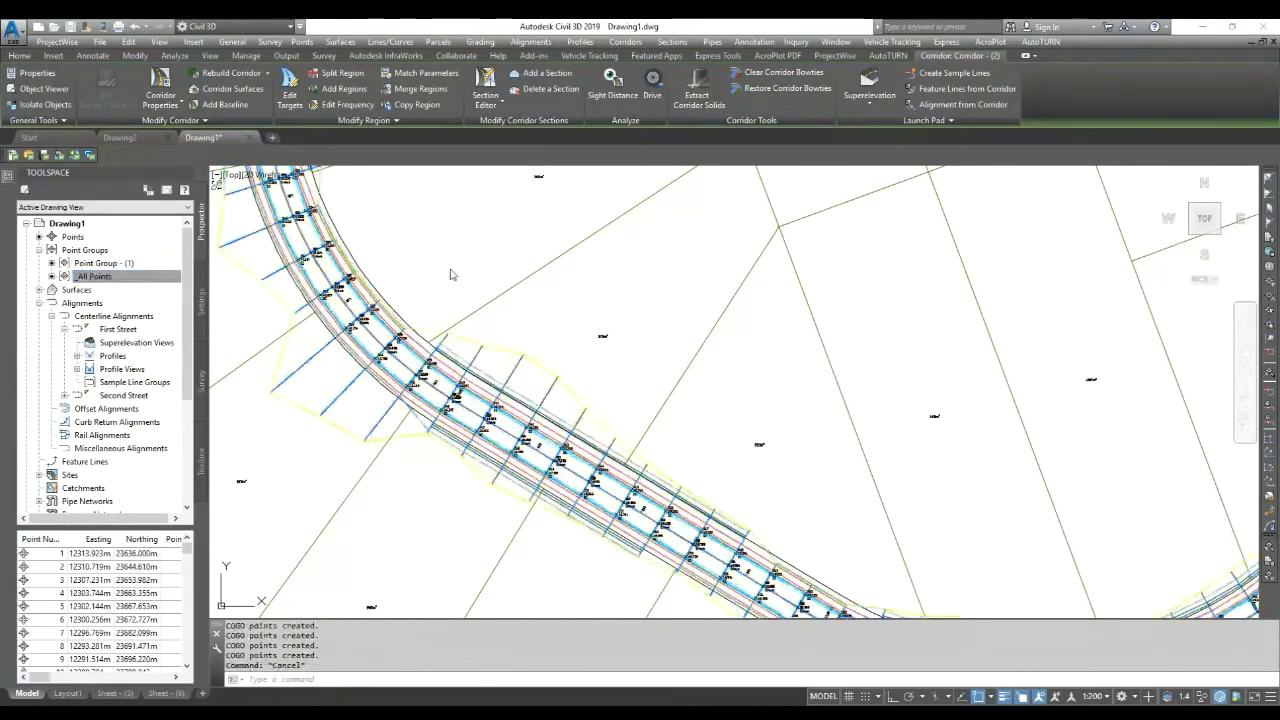
click(138, 266)
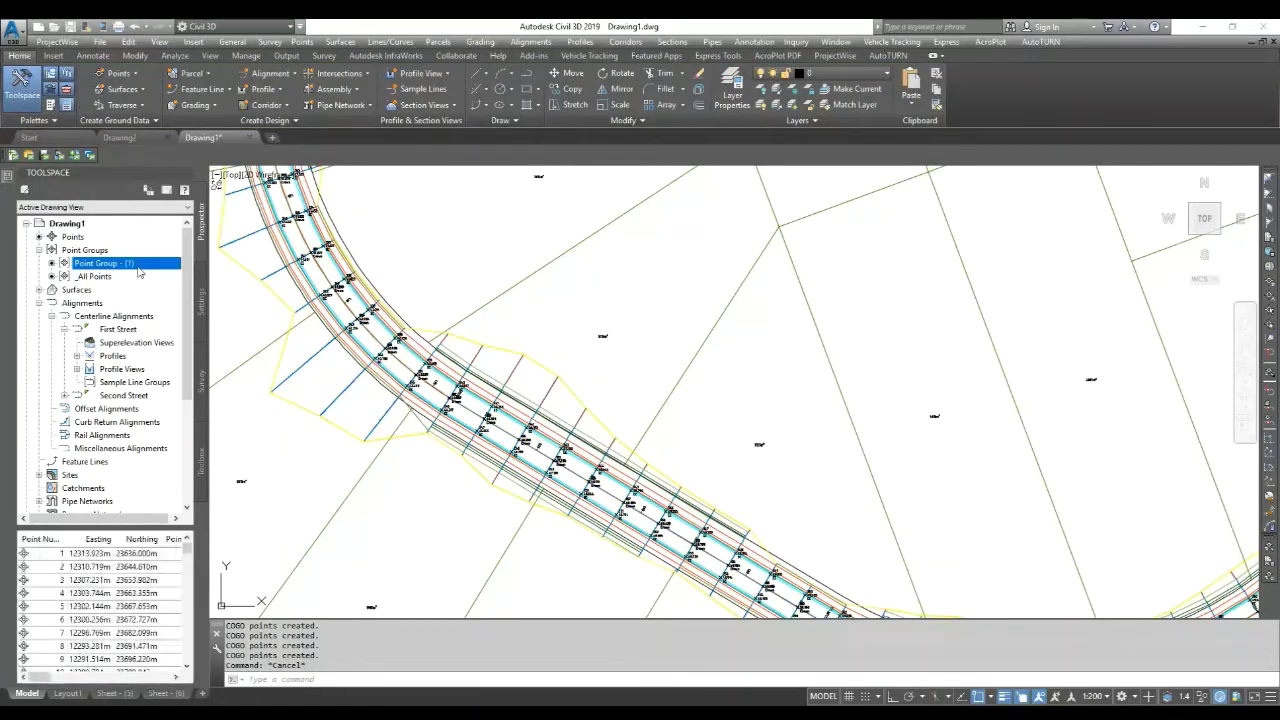
right_click(138, 266)
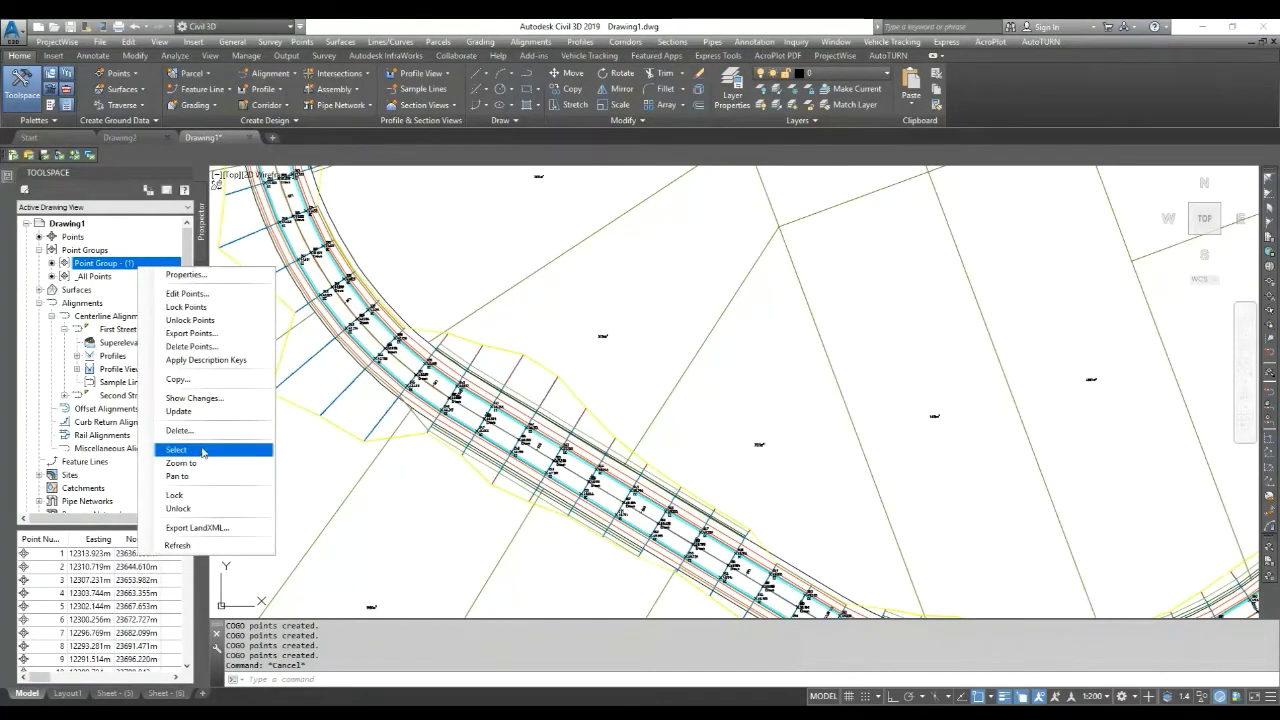
click(255, 450)
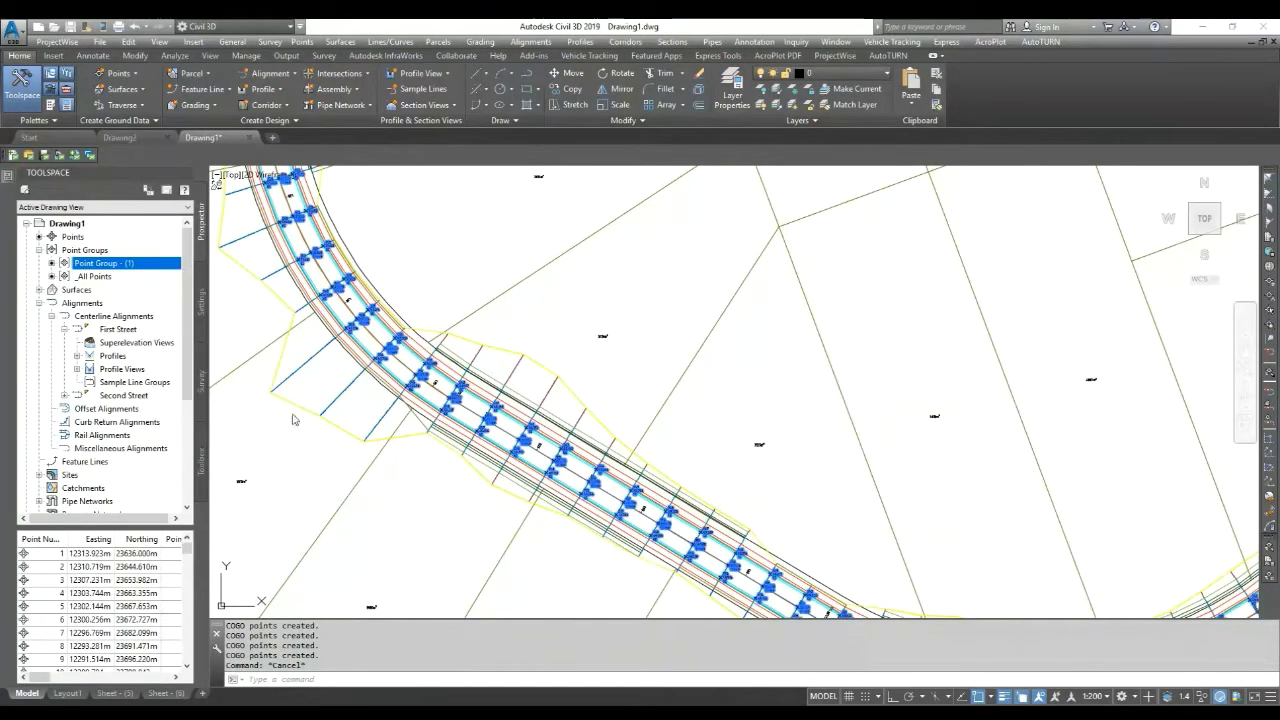
Step: Review the point label styles offered in the properties of Point Group - (1) without applying a change
right_click(159, 270)
click(188, 272)
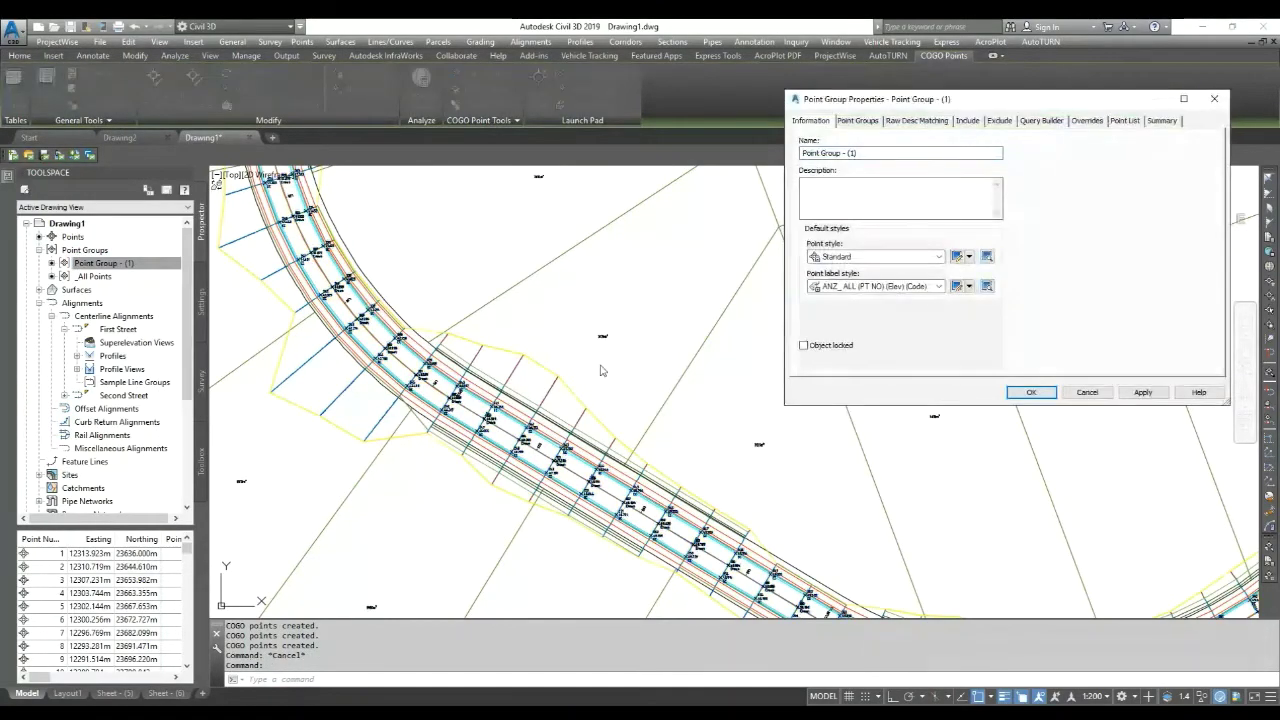
click(878, 287)
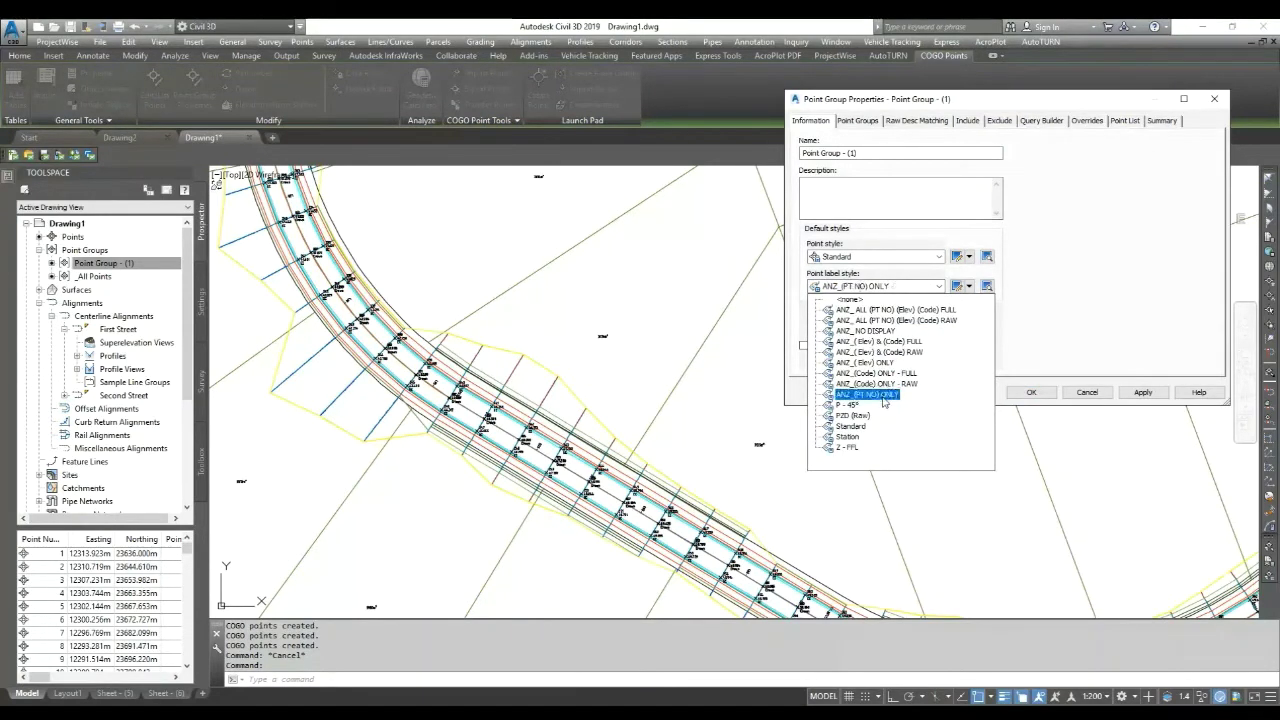
click(874, 336)
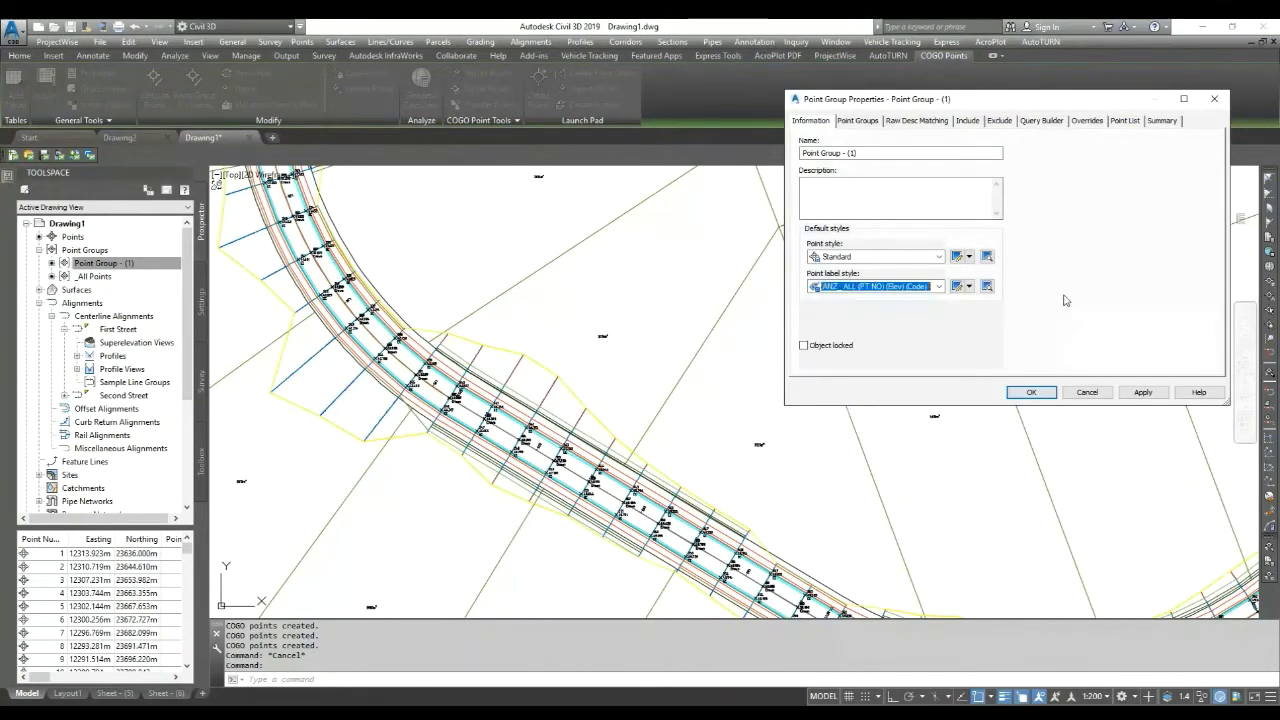
click(1082, 393)
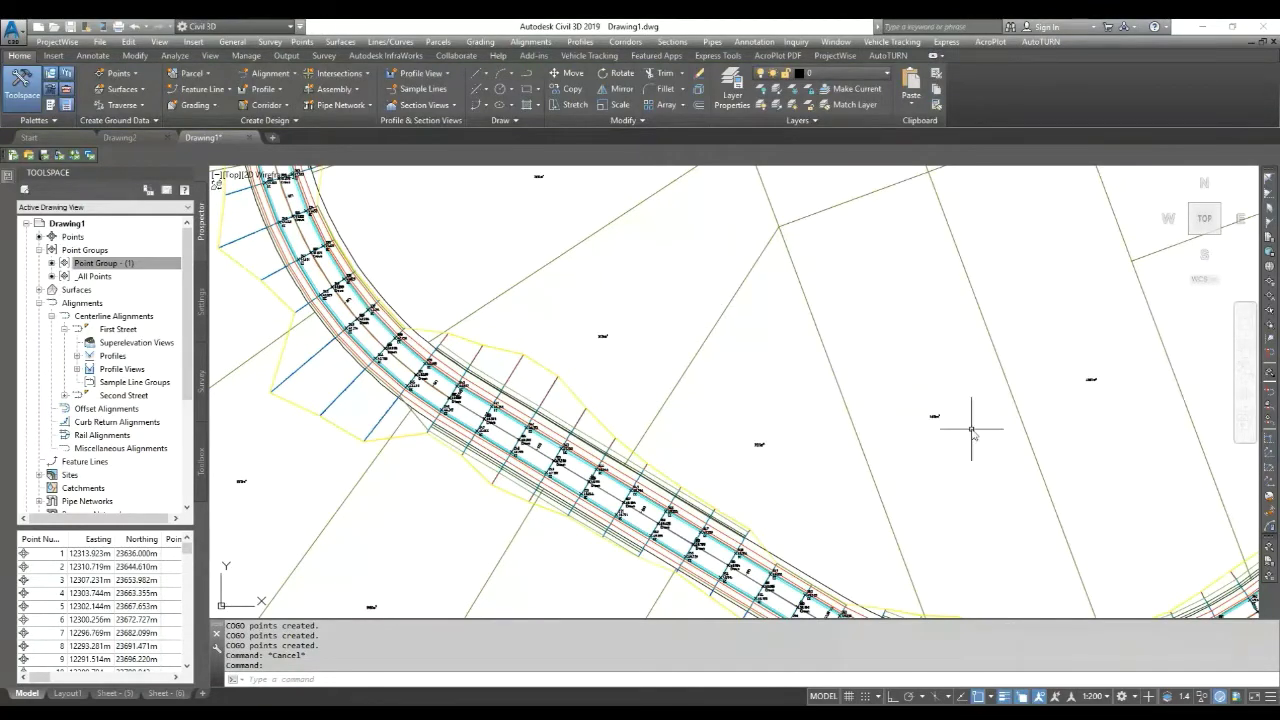
scroll(971, 429, down, 4)
scroll(919, 296, up, 4)
scroll(919, 296, down, 3)
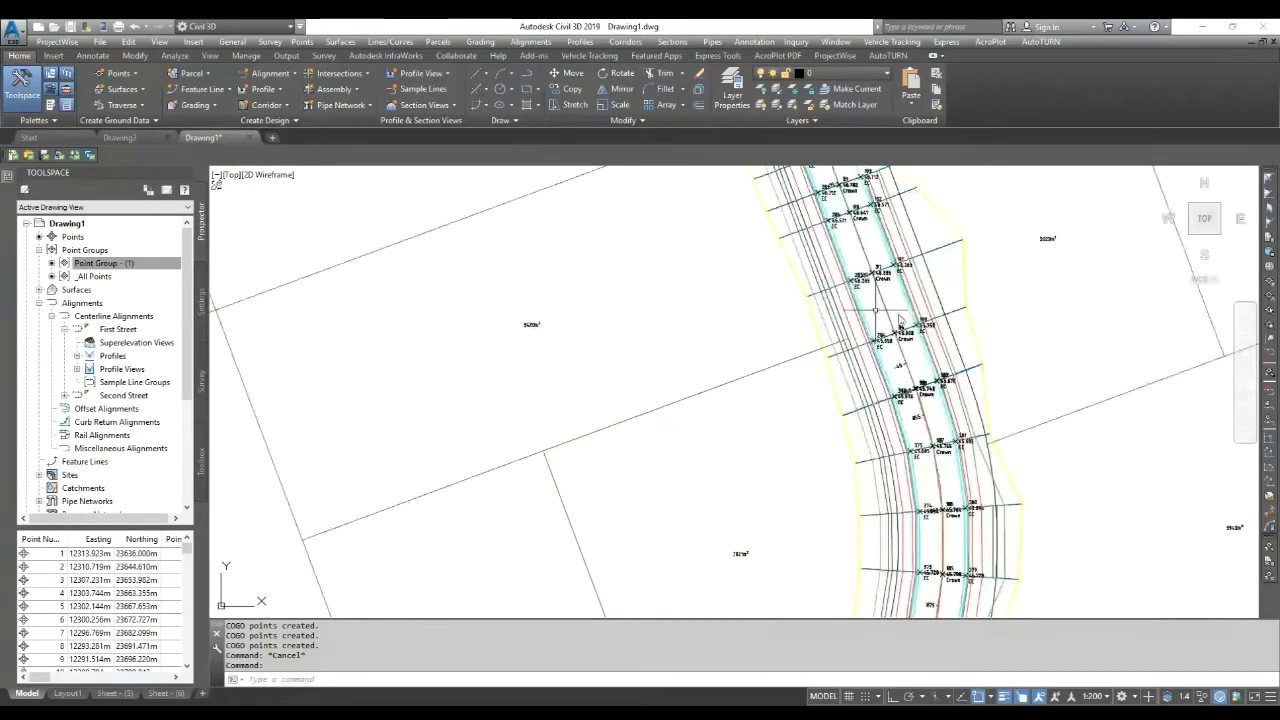
scroll(909, 343, down, 1)
scroll(843, 445, down, 2)
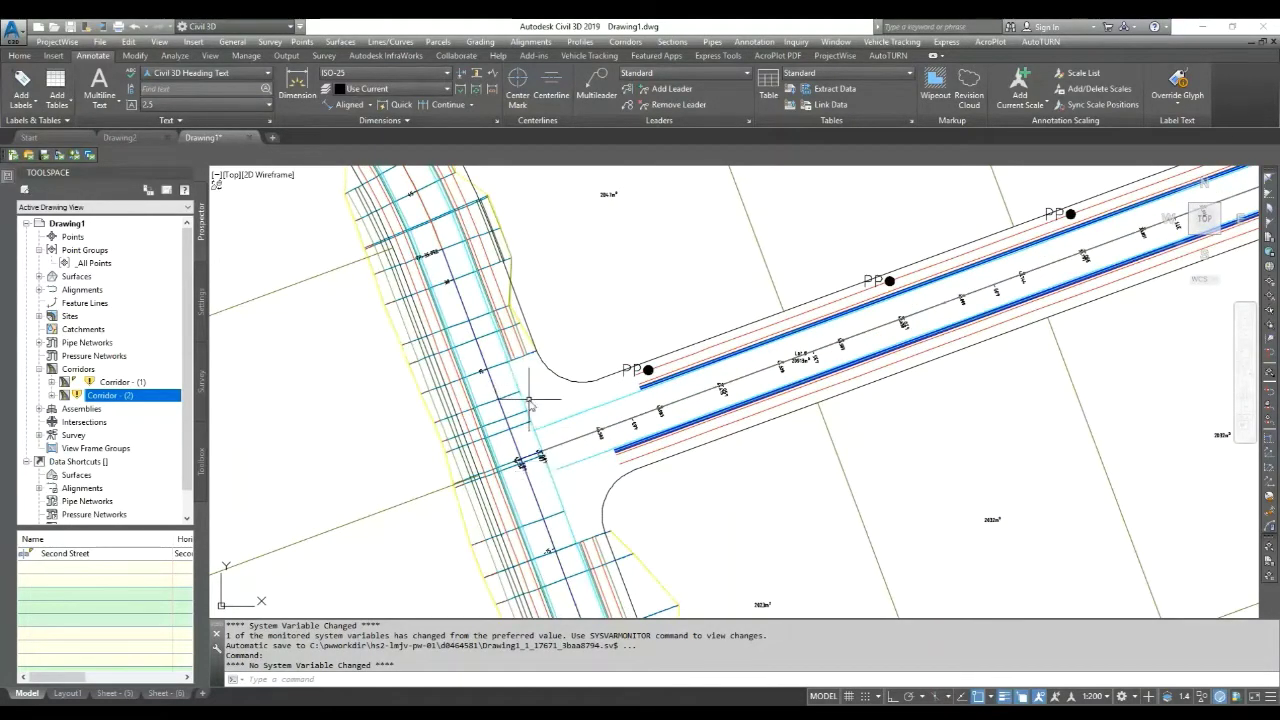
Step: Start extracting feature lines from the loop road corridor by regions, choosing the region at the Second Street intersection
scroll(533, 400, up, 2)
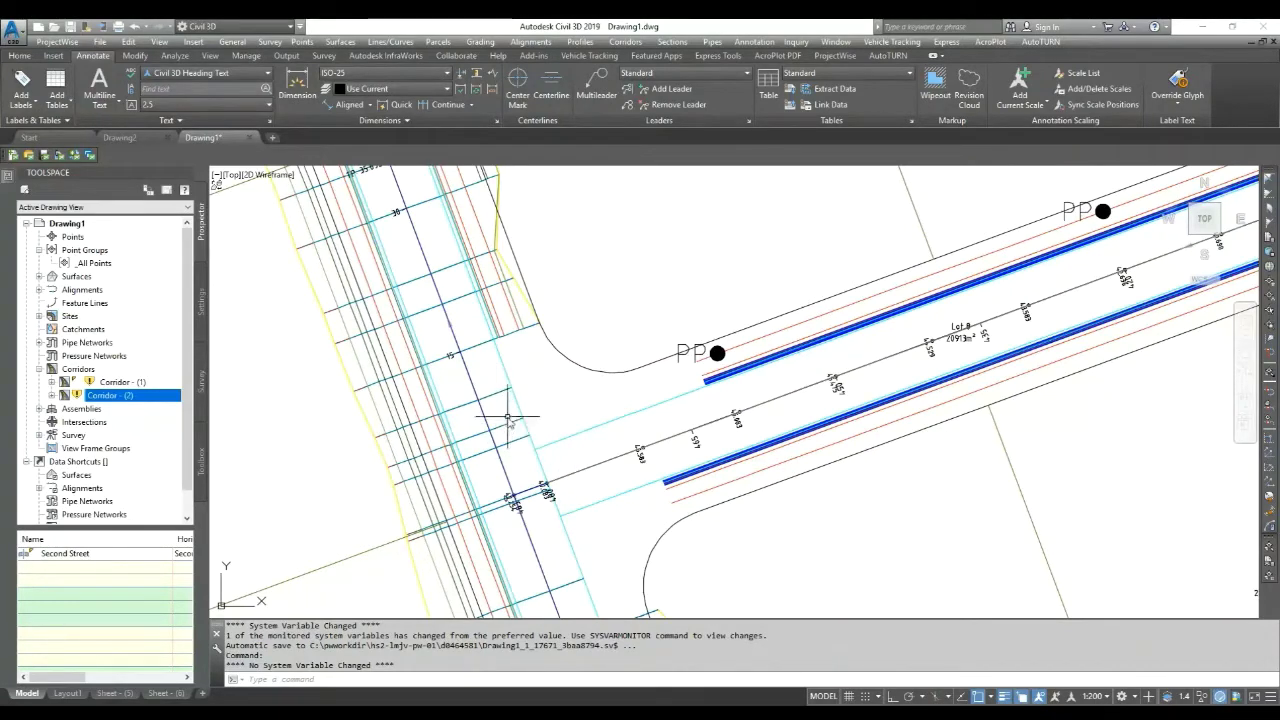
scroll(581, 356, down, 2)
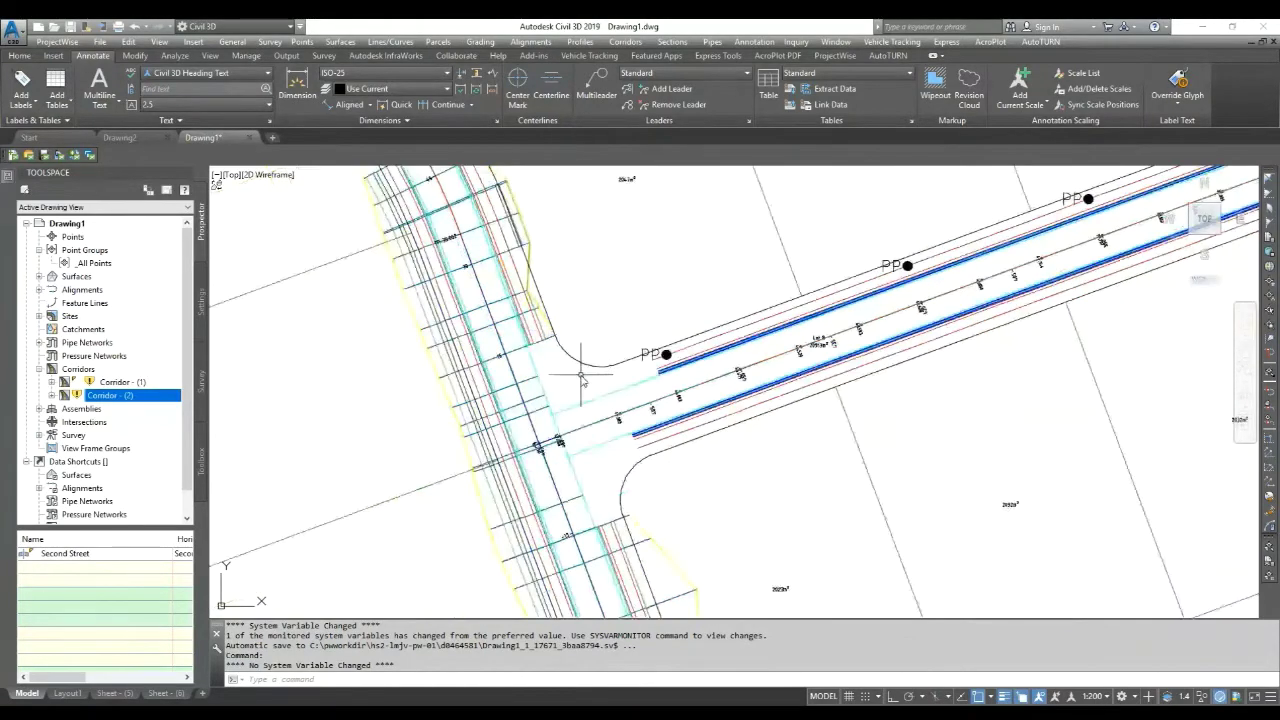
click(525, 388)
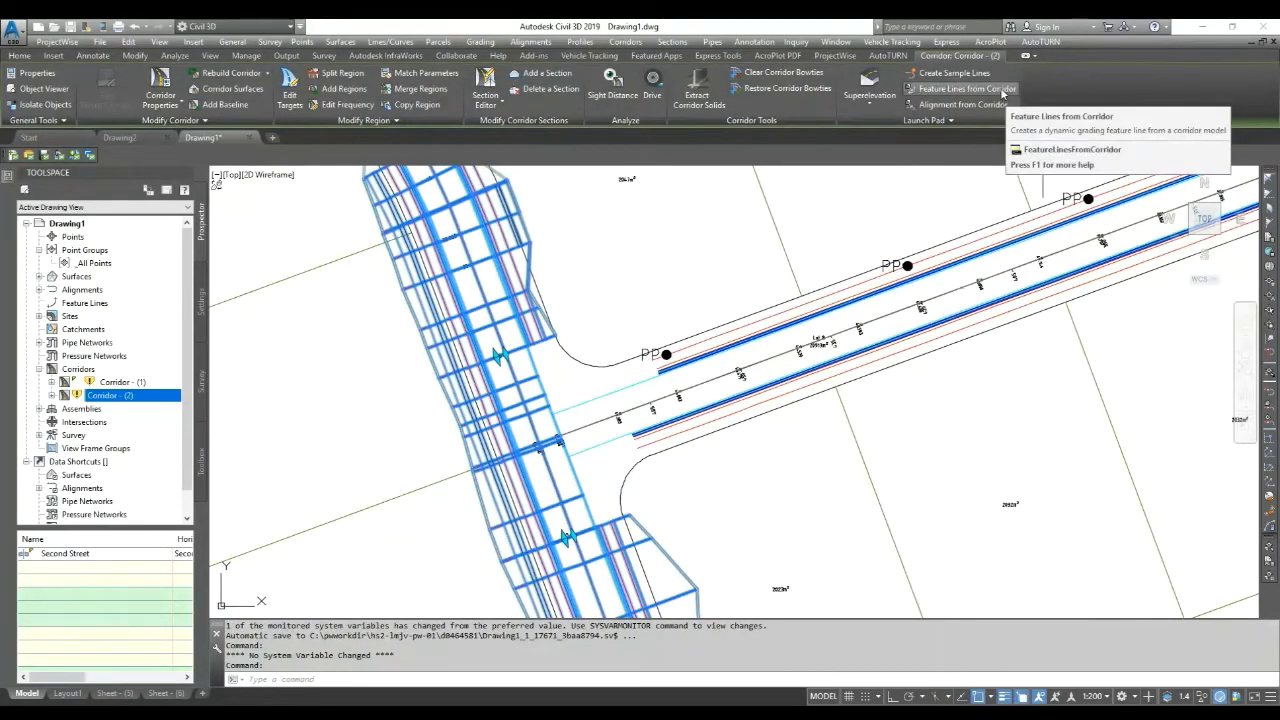
click(1001, 92)
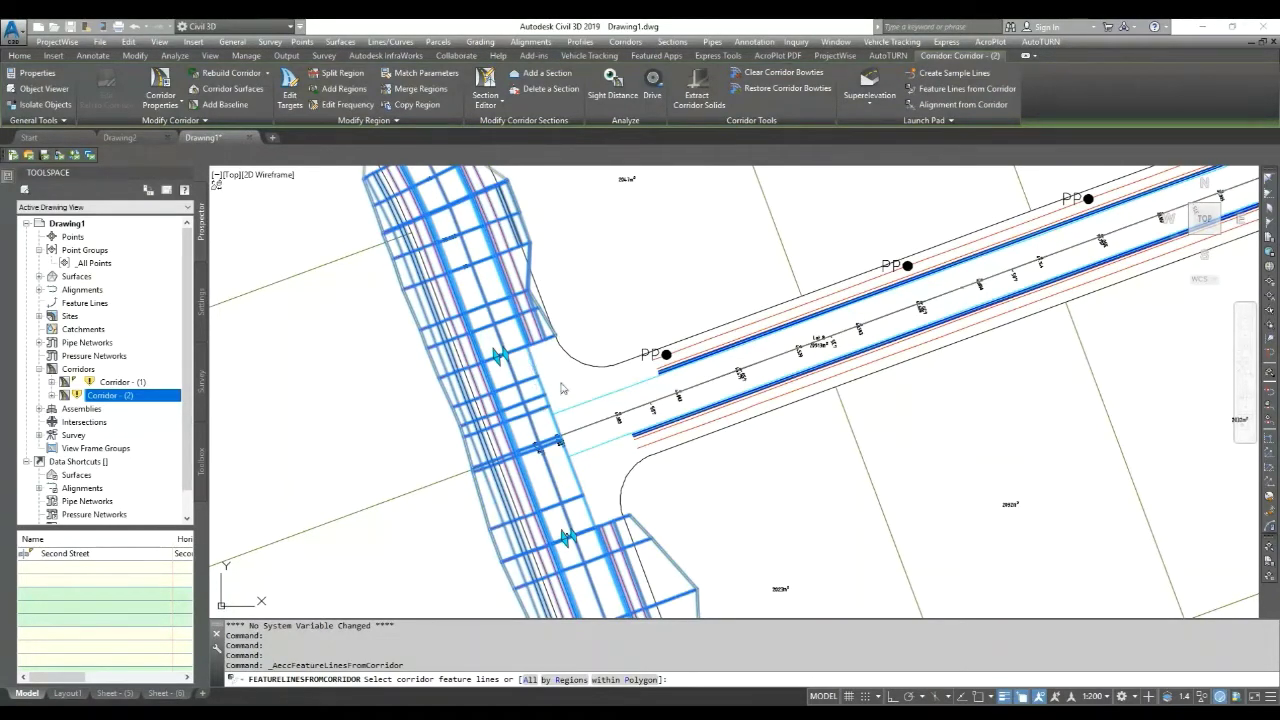
click(566, 683)
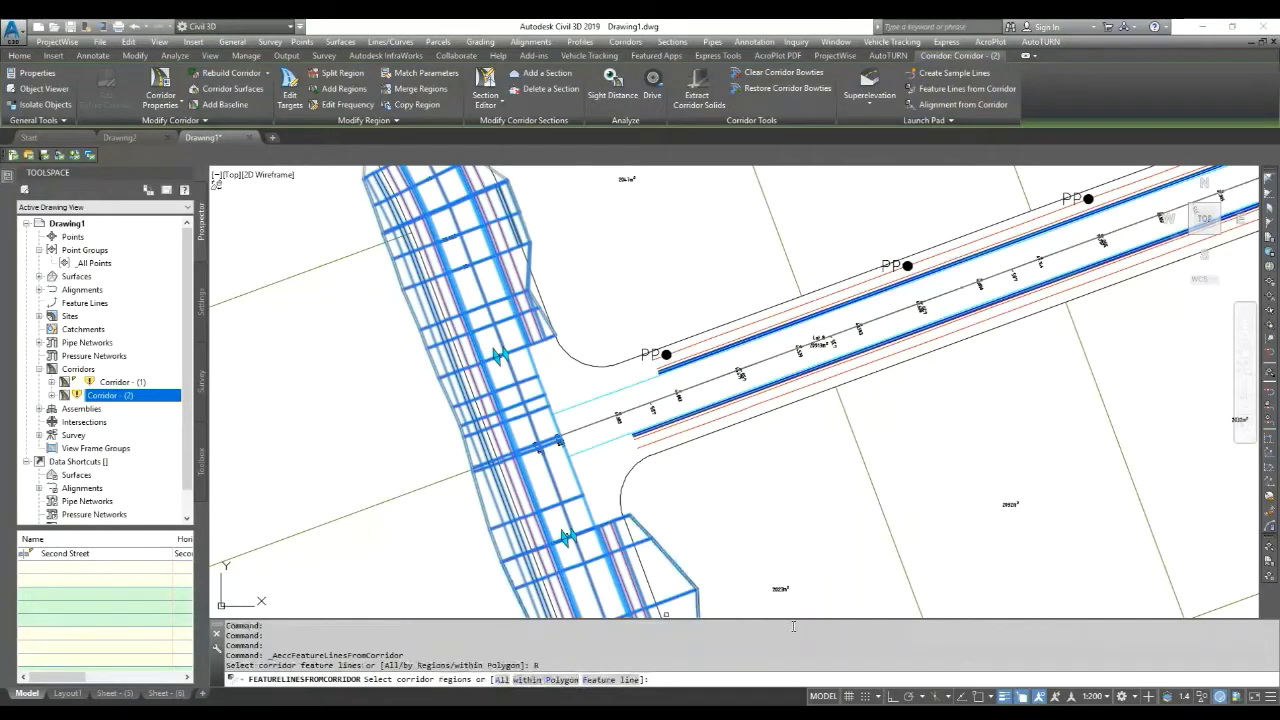
click(550, 402)
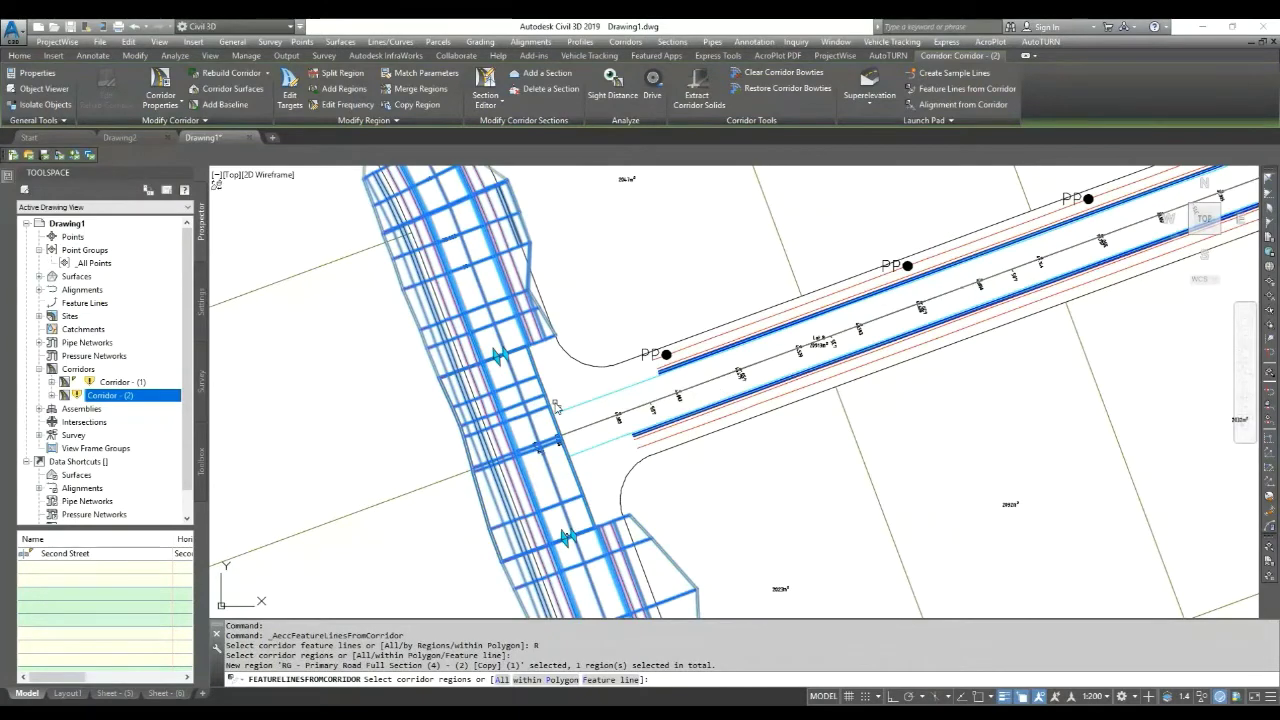
key(Return)
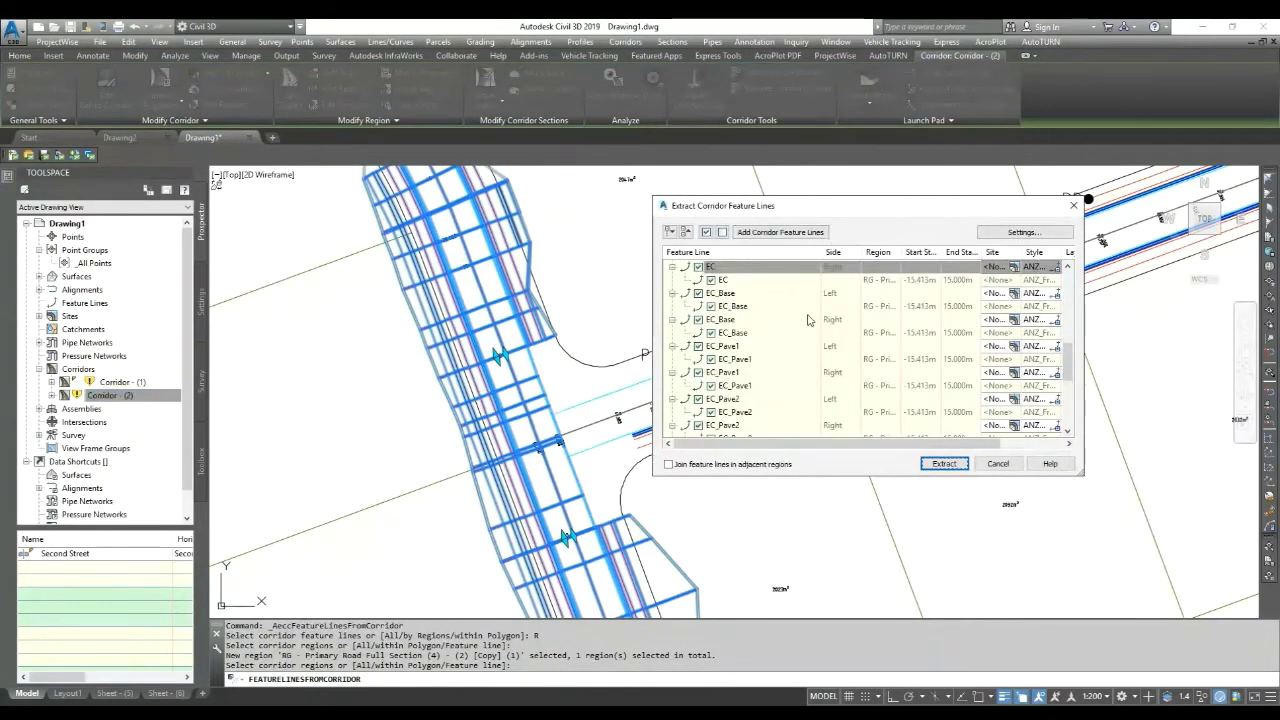
Step: Include only the right-side EC feature line in the extraction and accept the settings with dynamic corridor link and smoothing
scroll(786, 335, up, 5)
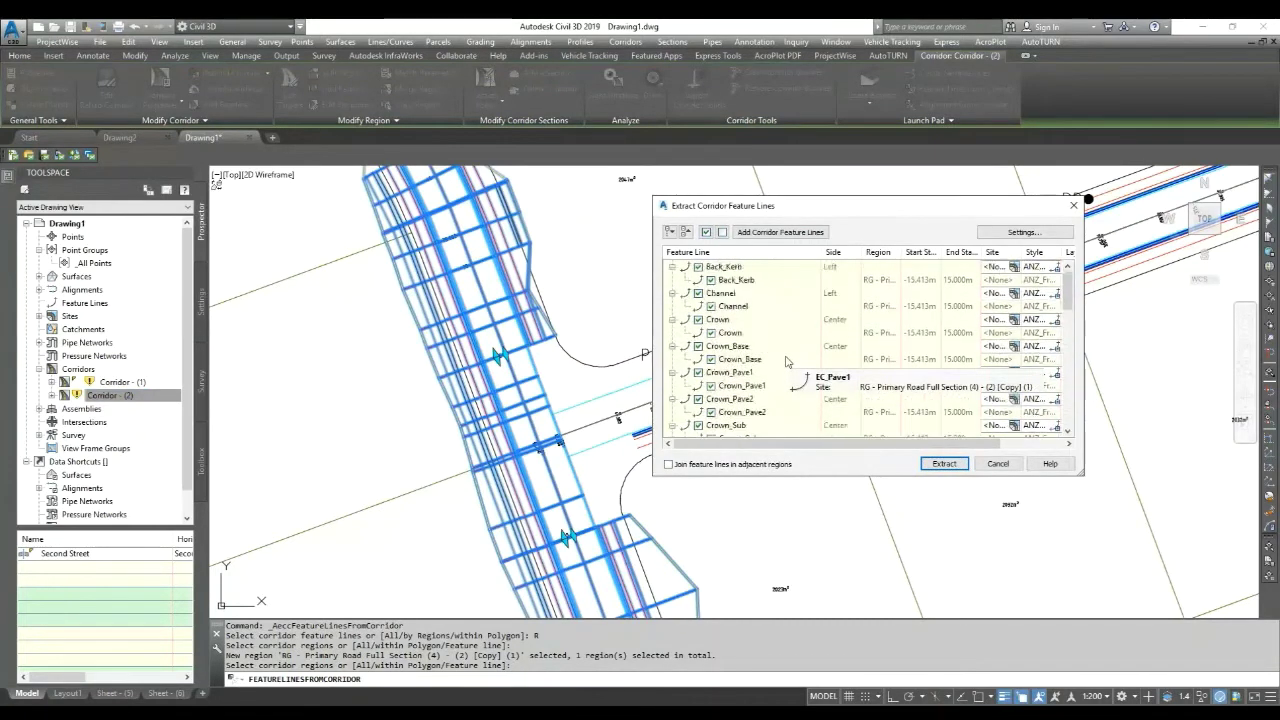
click(723, 233)
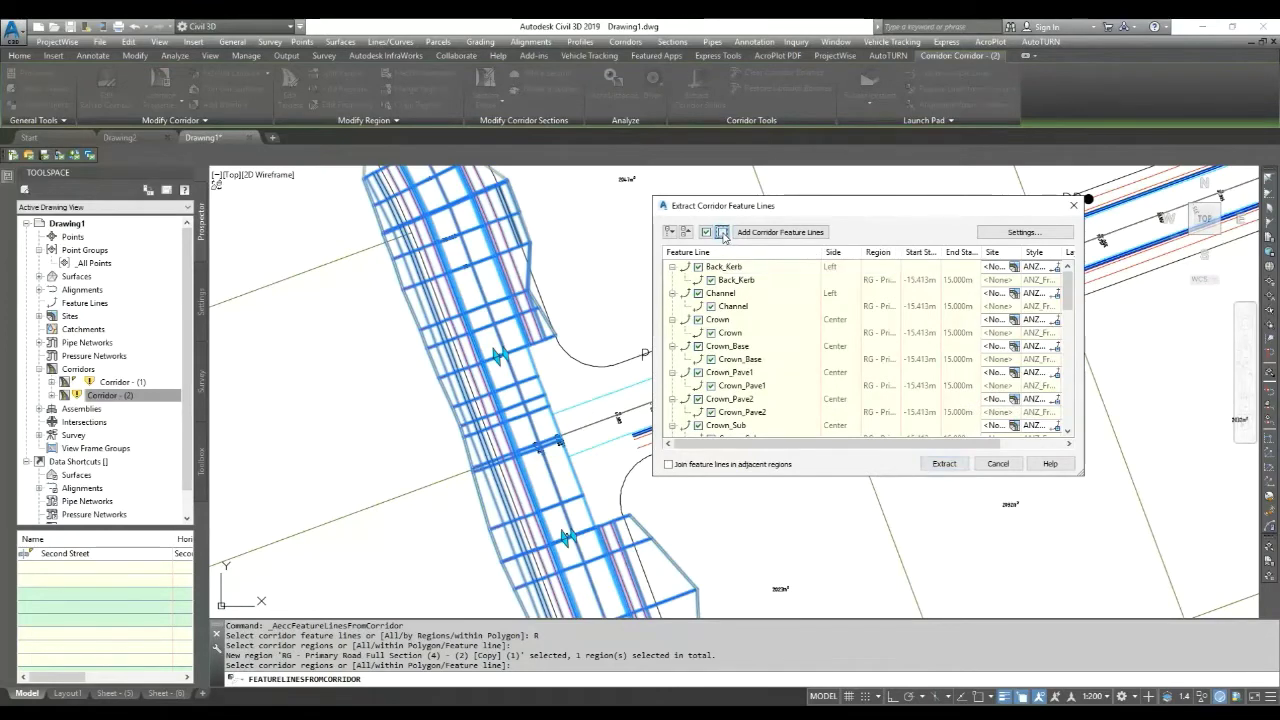
scroll(798, 362, down, 5)
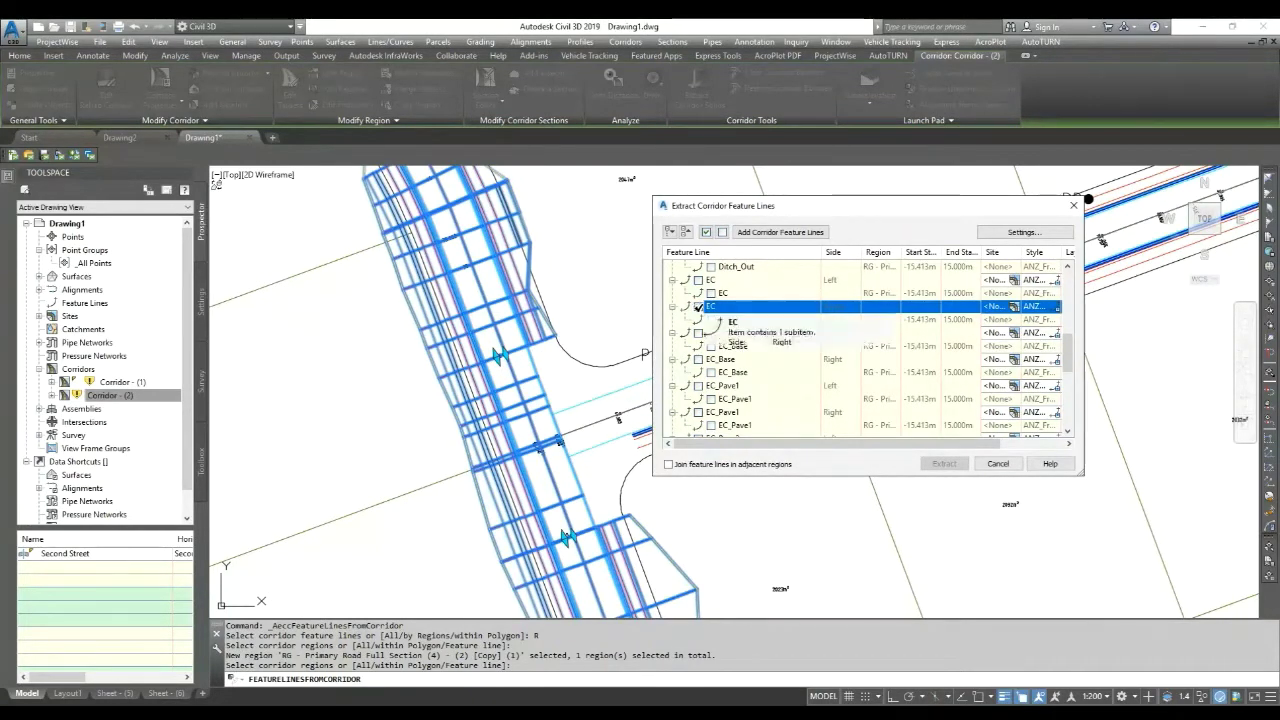
click(698, 307)
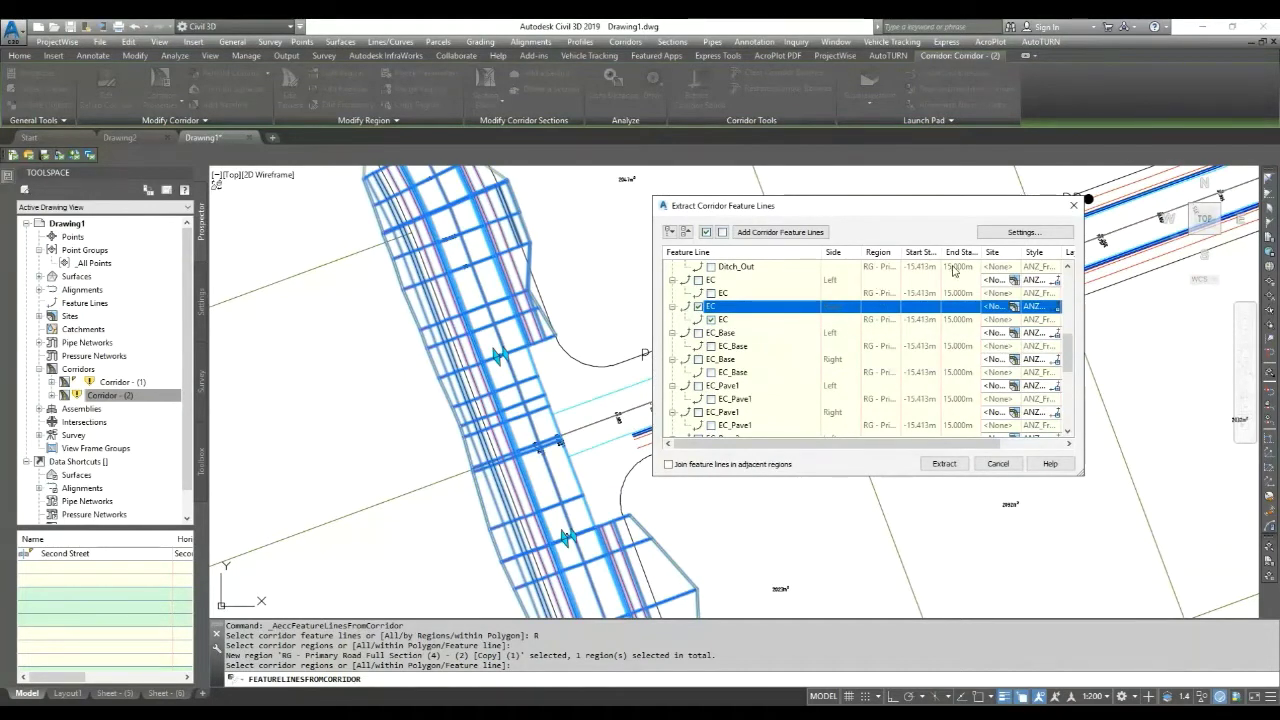
click(1033, 232)
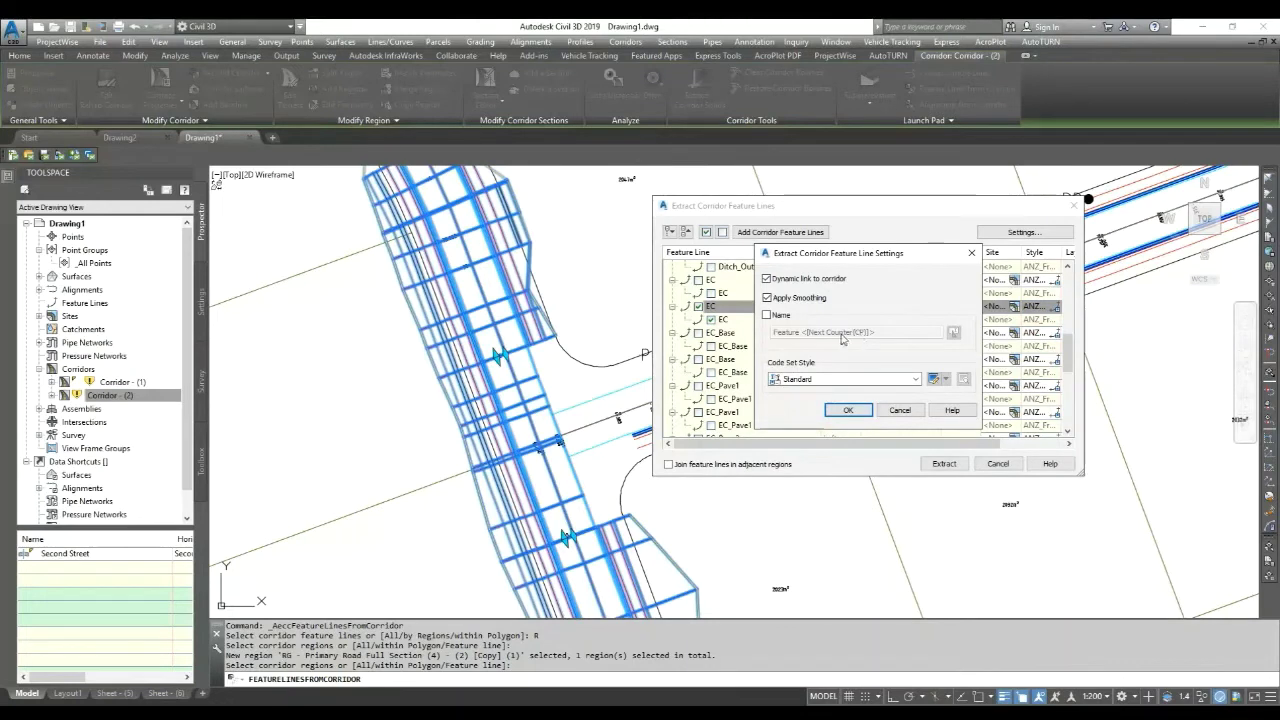
click(847, 411)
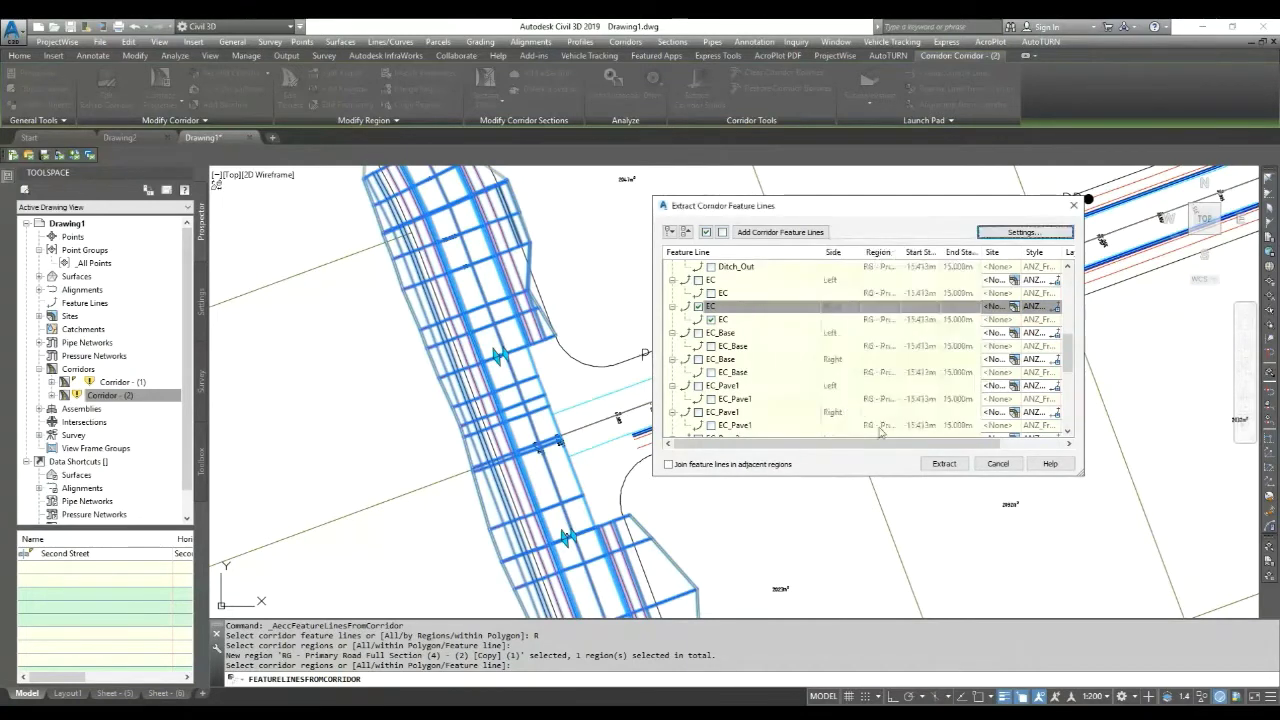
Step: Extract the right-side EC feature line from the chosen region and check it by selecting it in the drawing
click(944, 464)
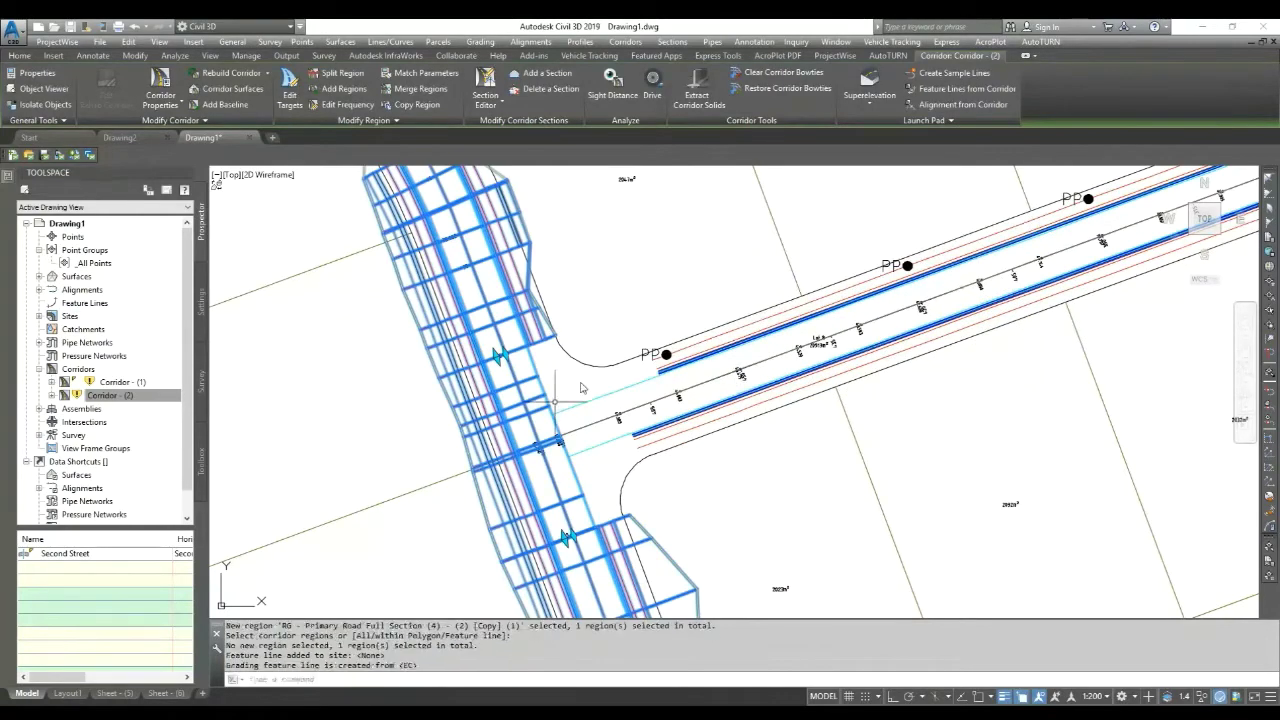
key(Escape)
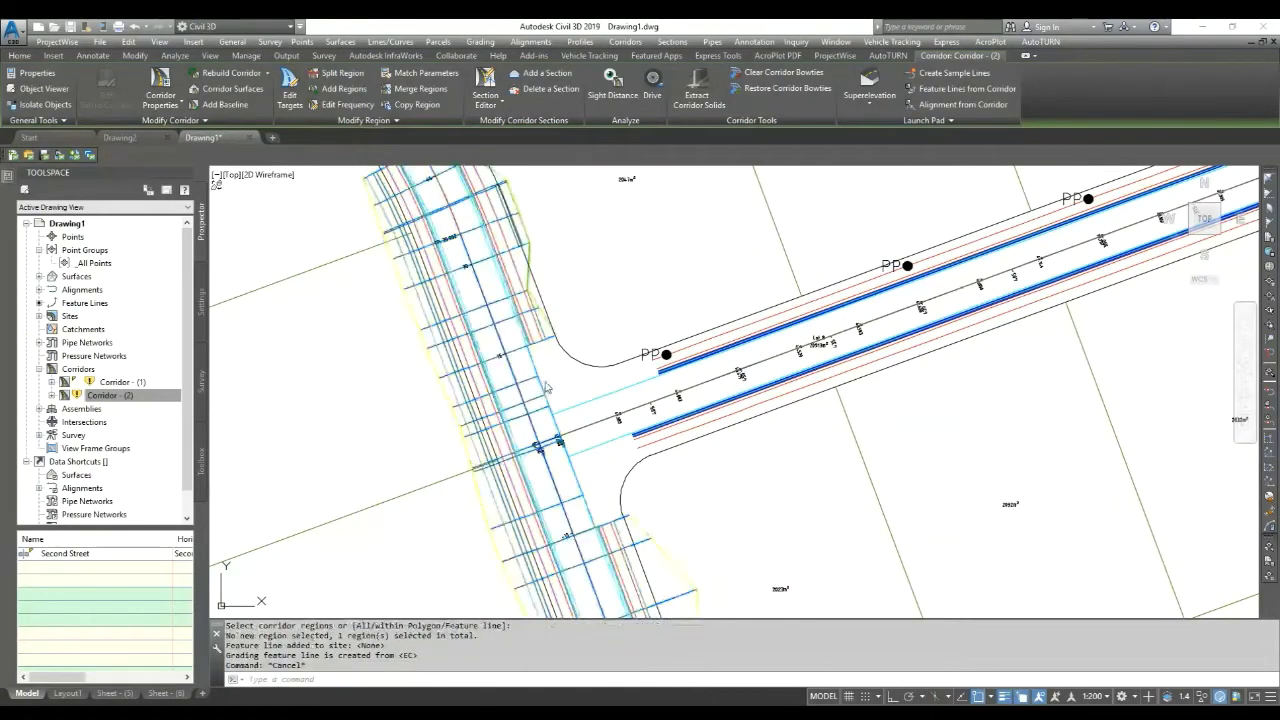
click(548, 385)
click(585, 436)
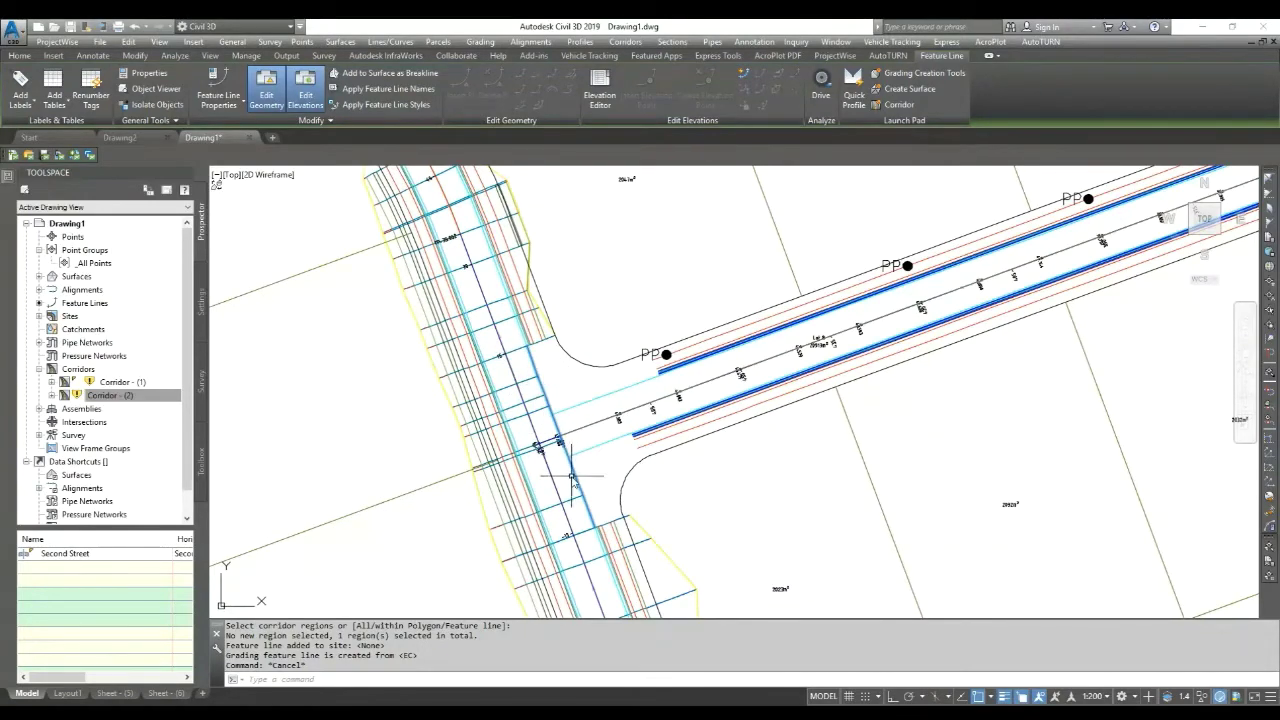
key(Escape)
Step: Stretch the corridor region boundary north of the intersection farther north along the loop road, and select the extracted feature line to check it
click(522, 365)
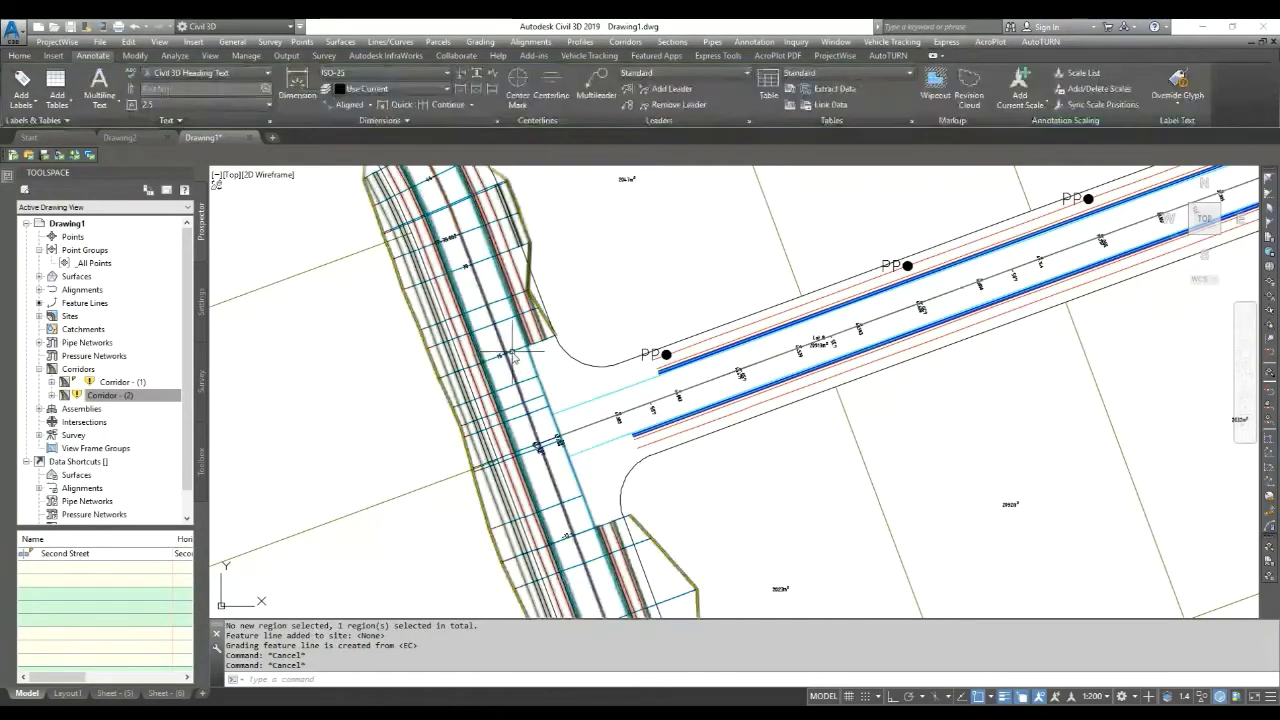
click(500, 355)
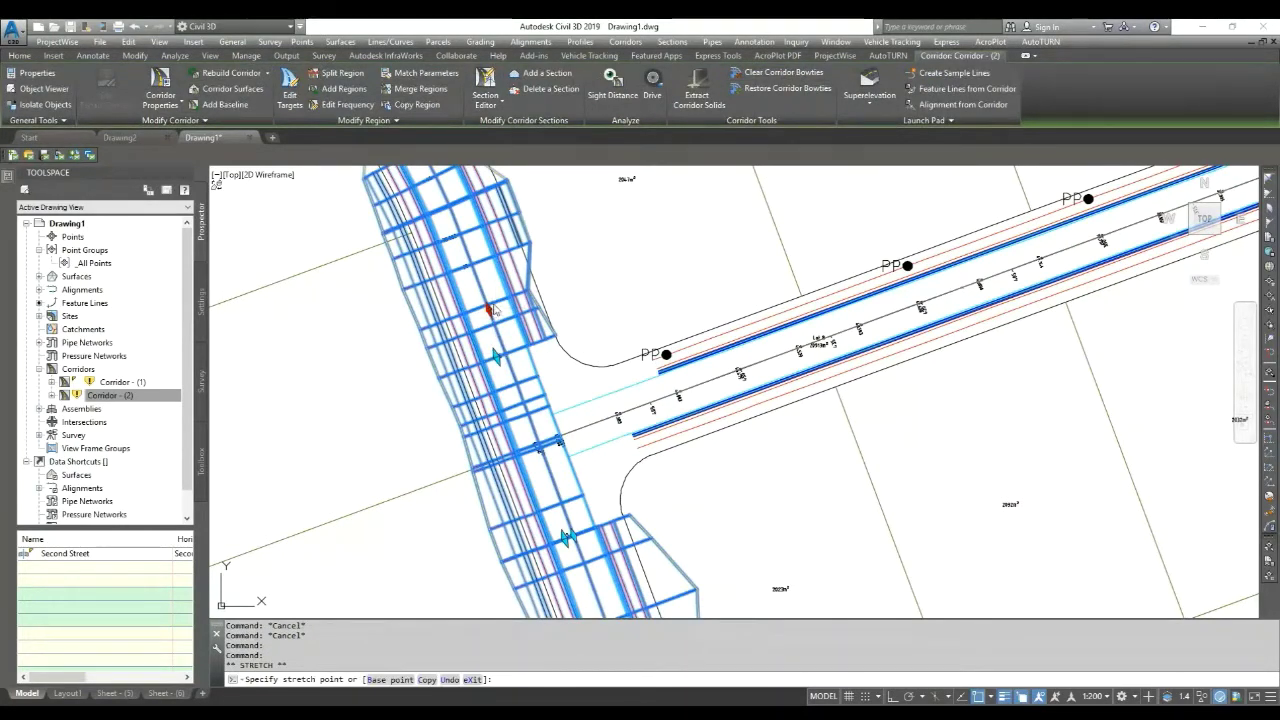
click(488, 310)
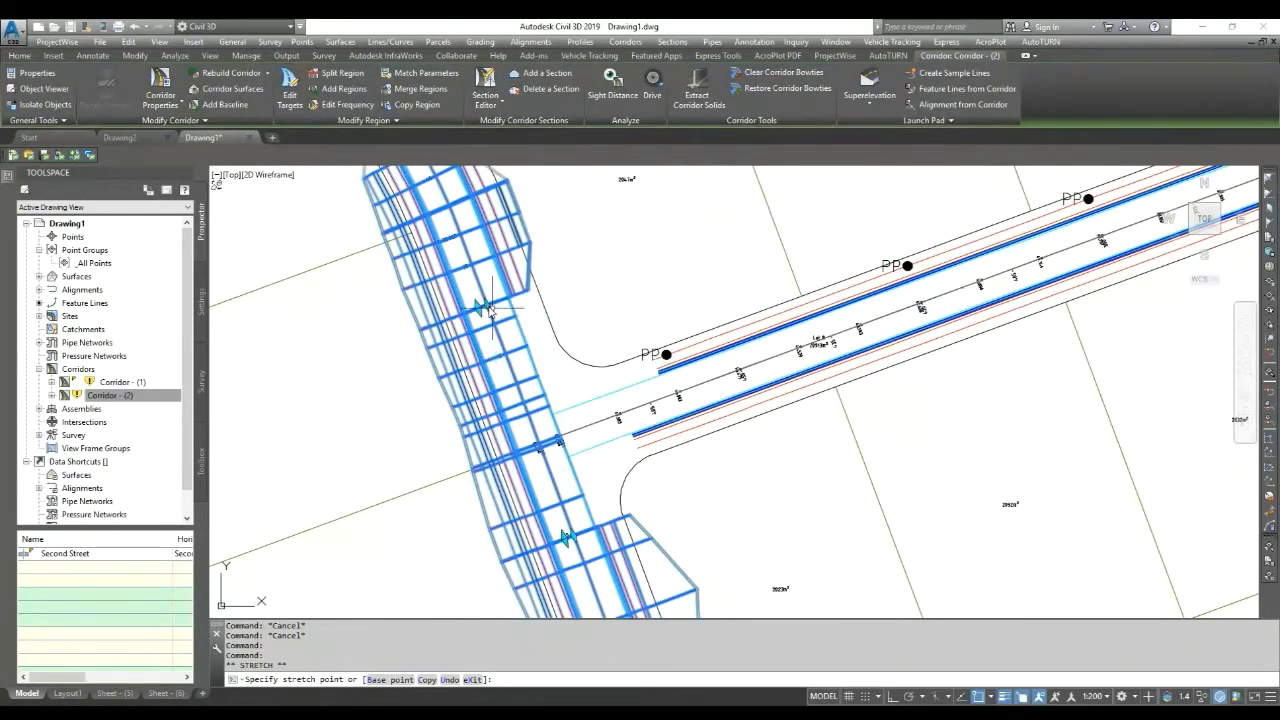
key(Escape)
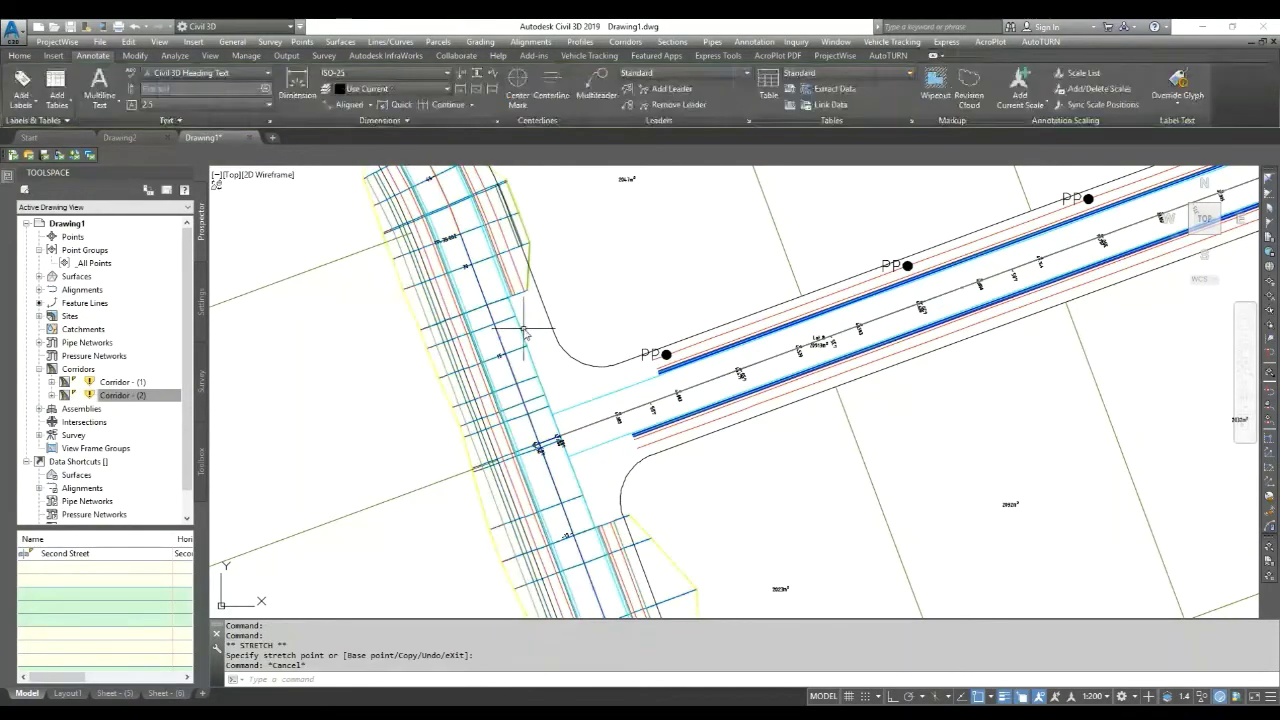
click(524, 333)
click(573, 381)
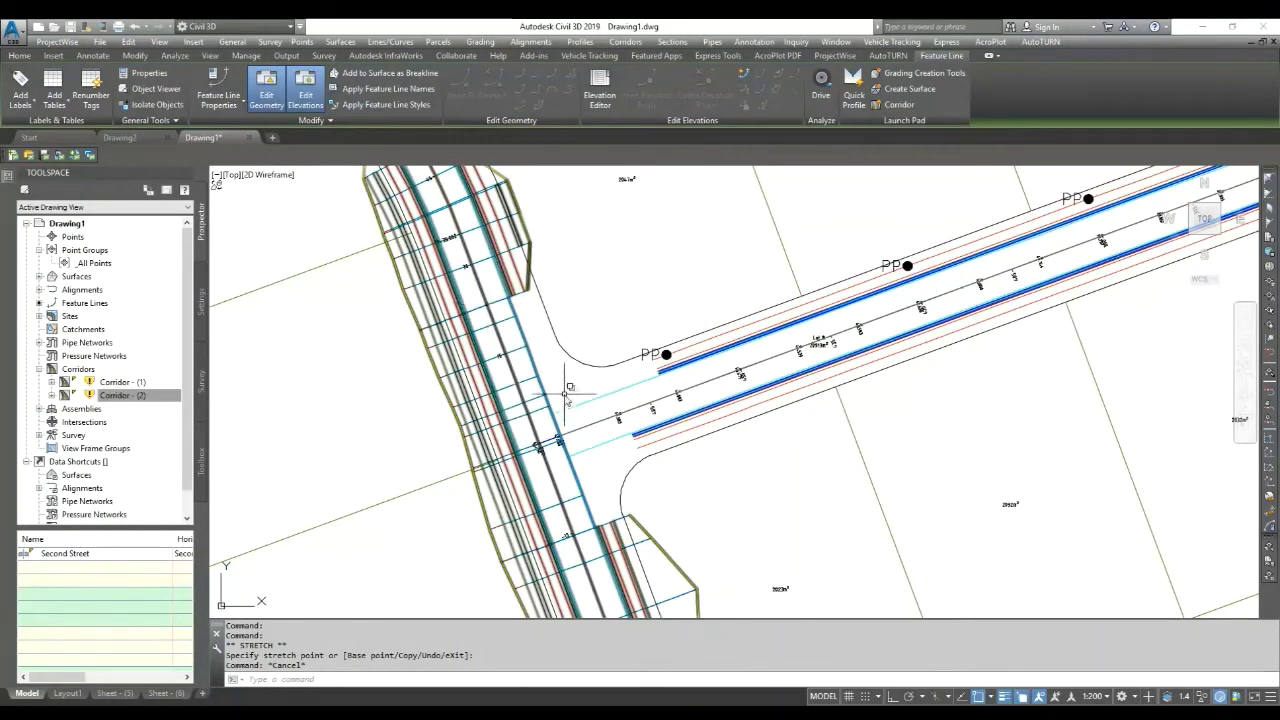
key(Escape)
Step: Stretch the corridor region boundary south of the intersection farther south along the loop road, and select the auto corridor feature line
scroll(583, 505, up, 3)
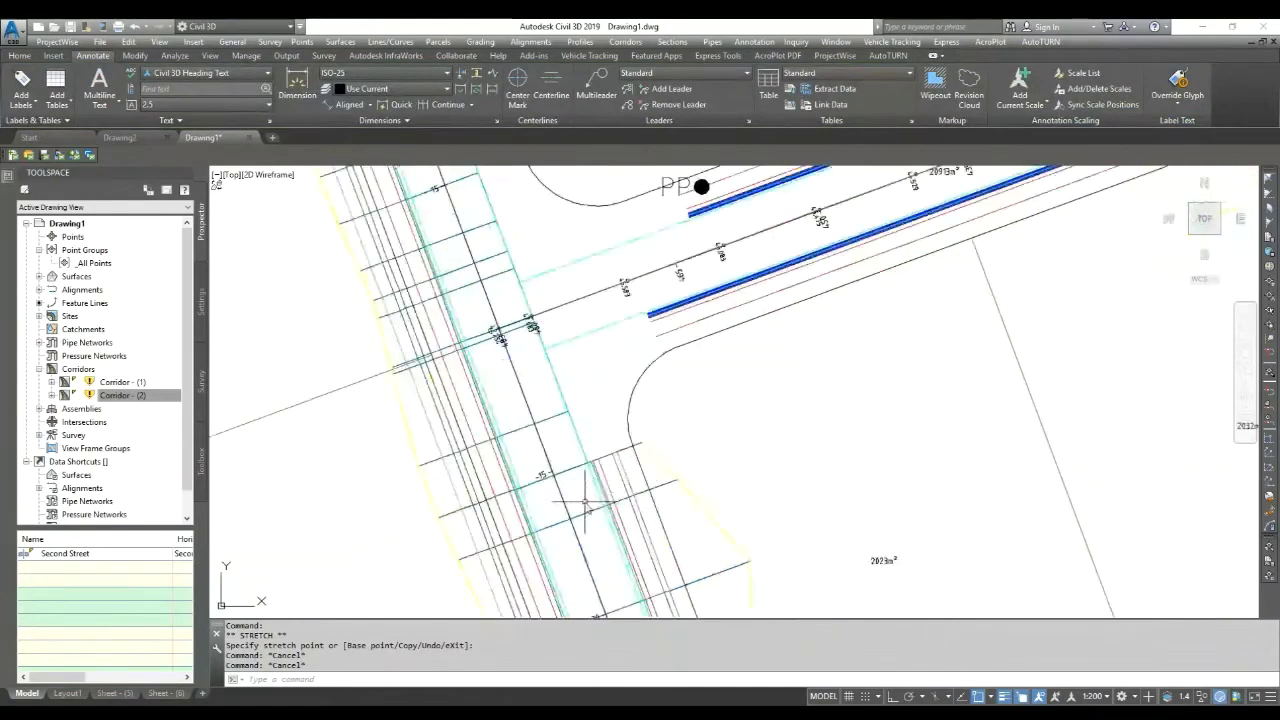
click(568, 472)
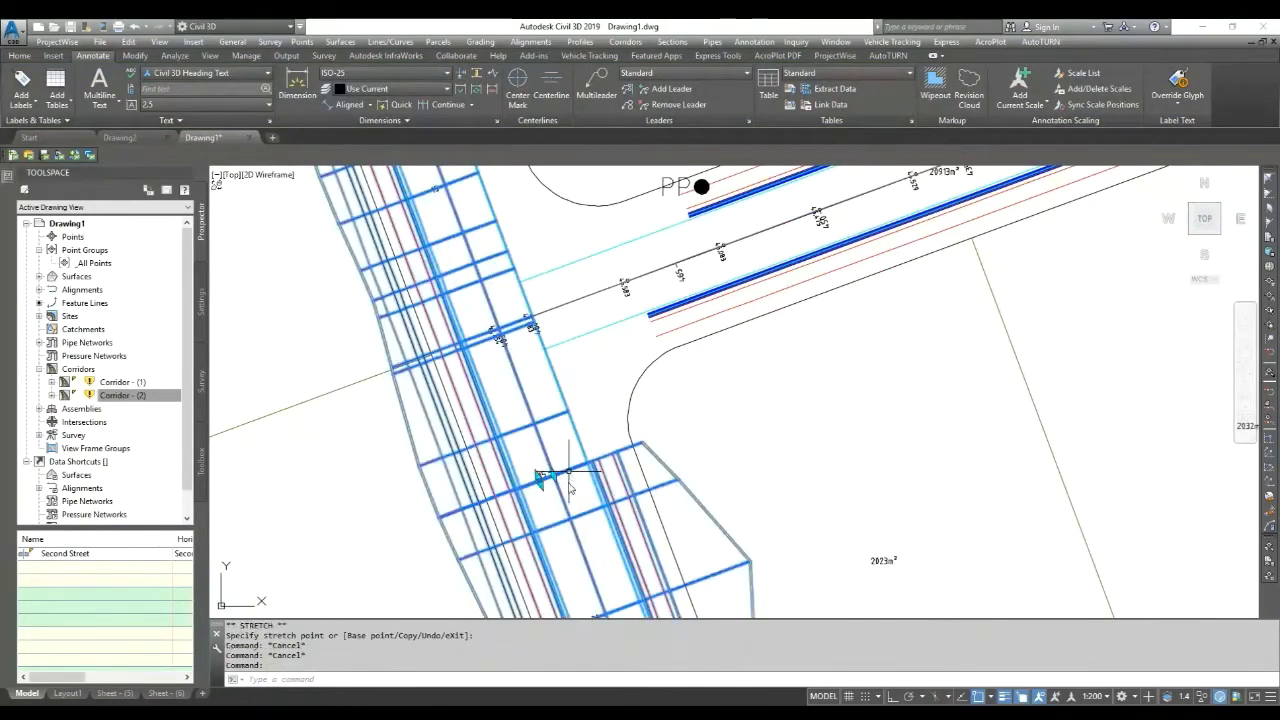
scroll(568, 478, down, 2)
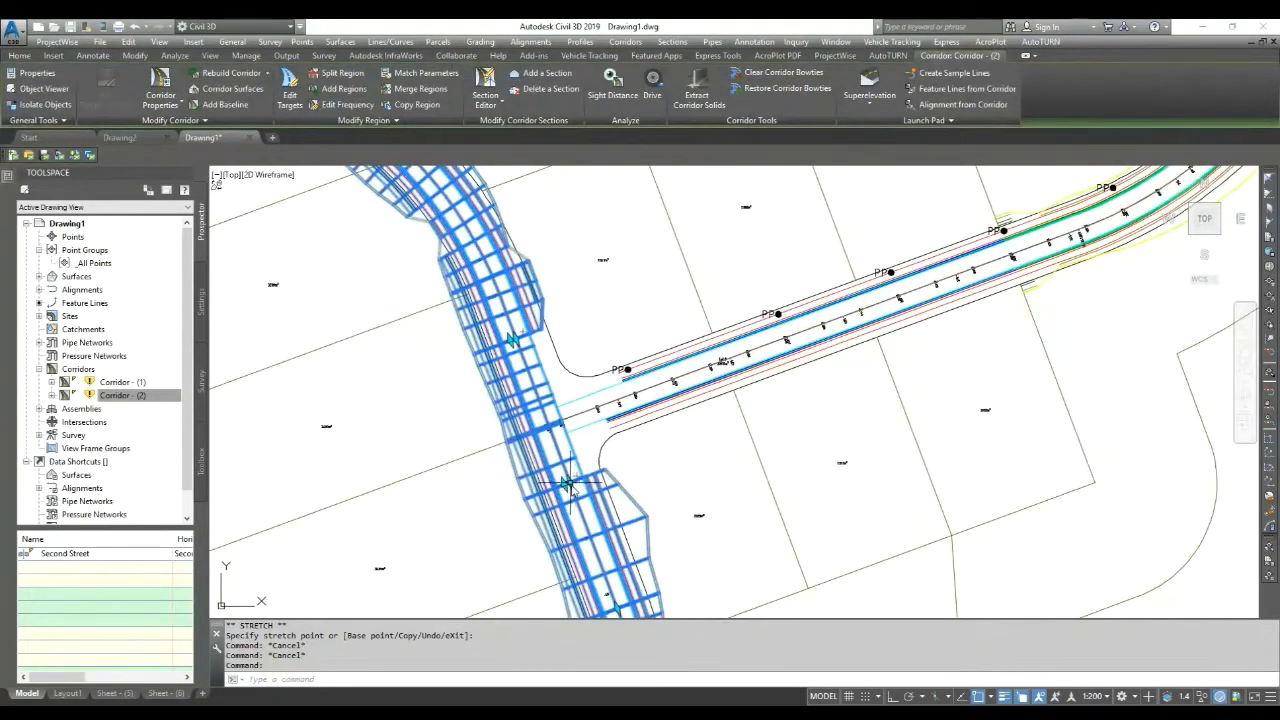
click(579, 508)
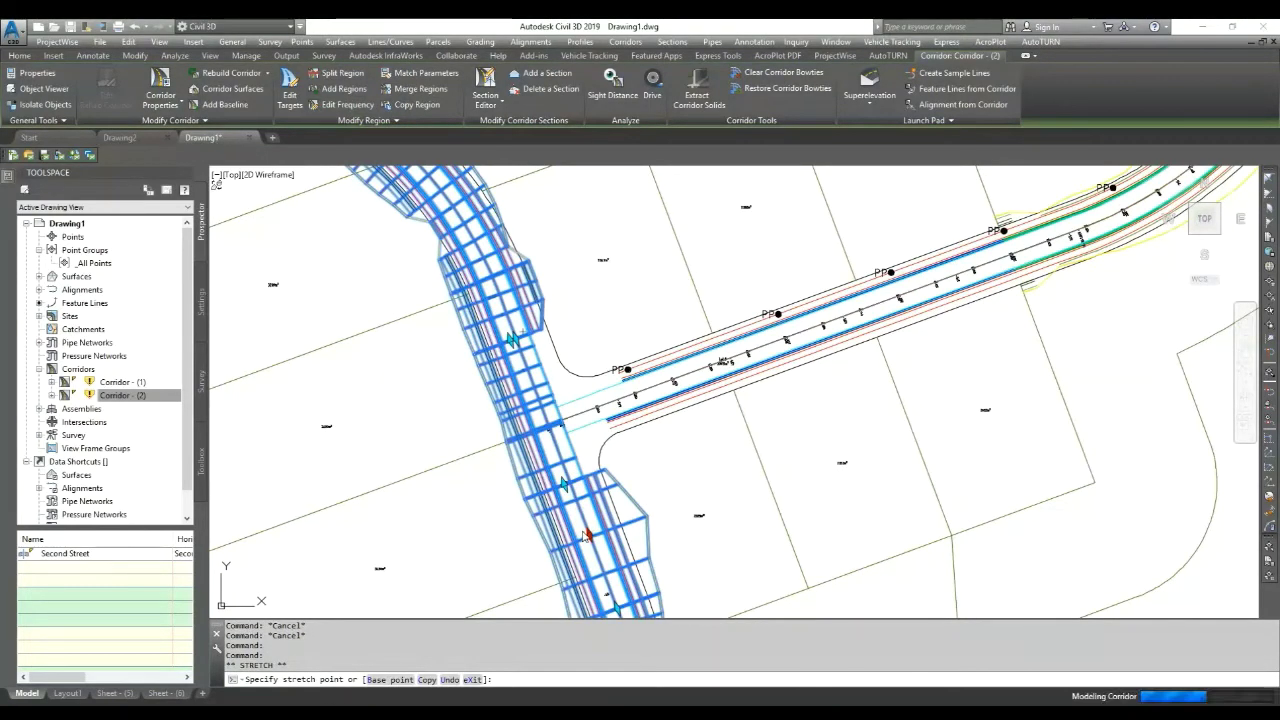
click(583, 537)
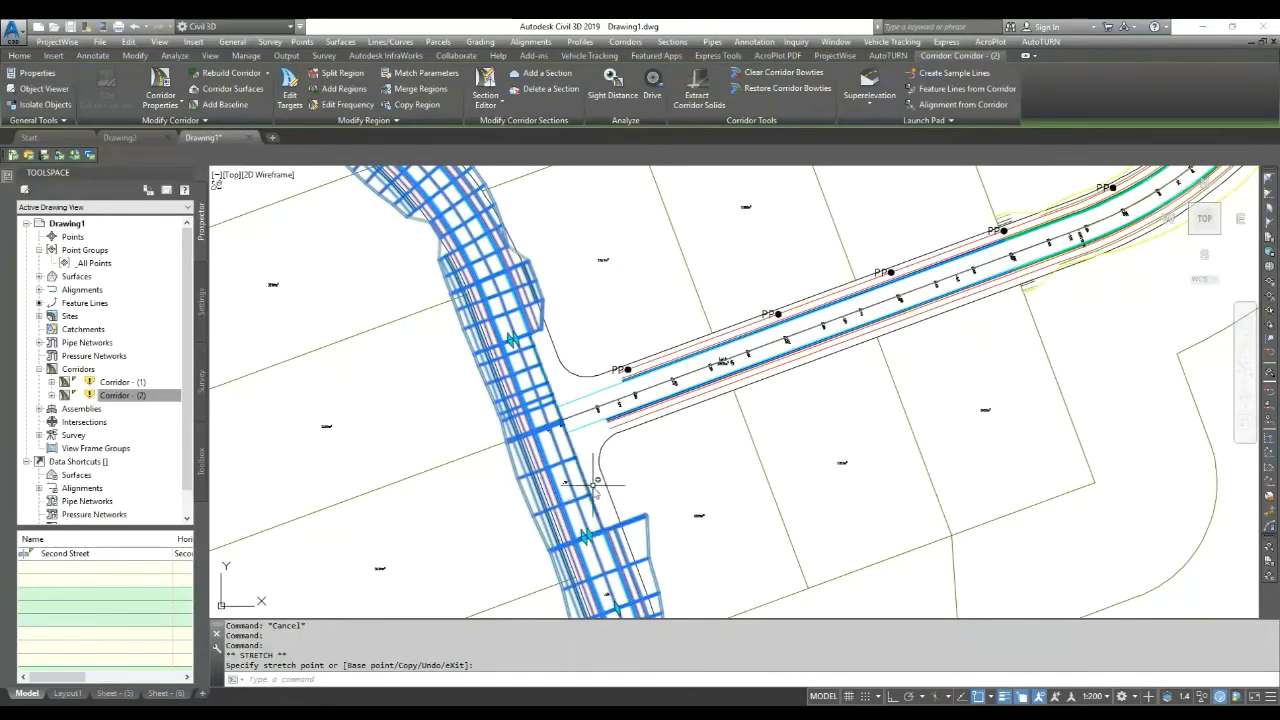
key(Escape)
click(571, 442)
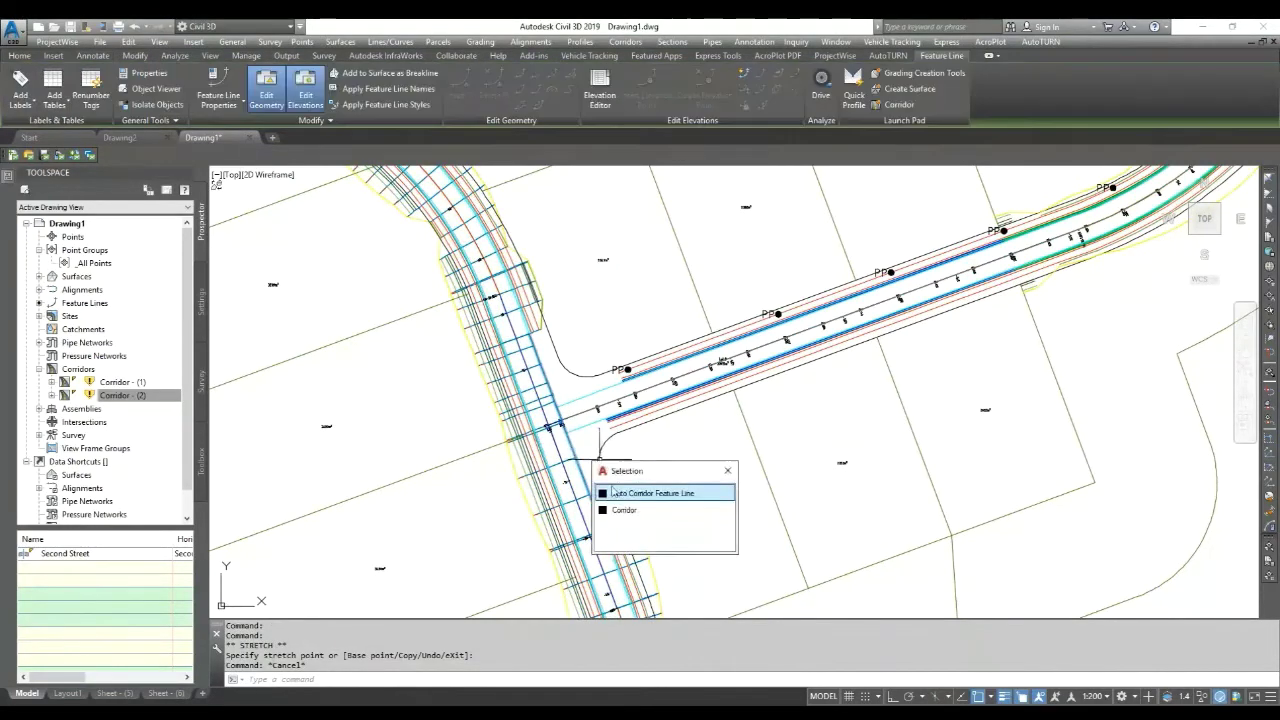
click(652, 493)
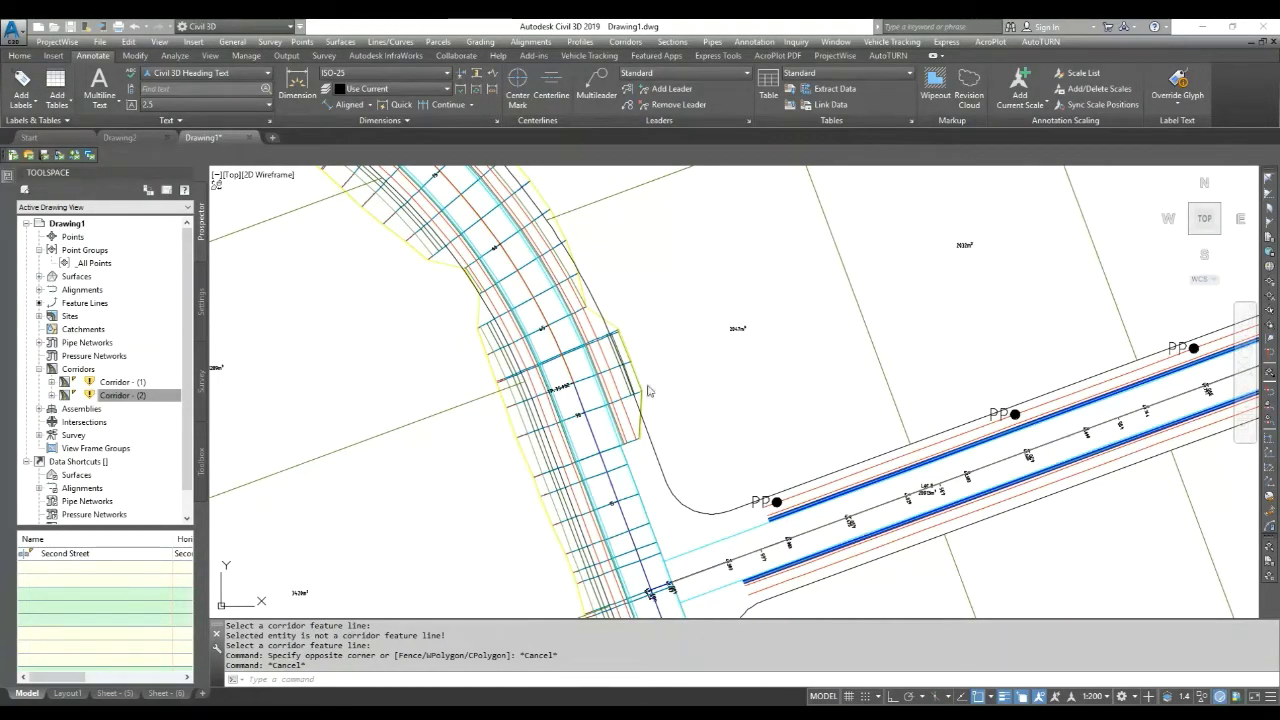
Step: Examine the loop road corridor's feature lines and section edges around the bends and beside the Second Street intersection
scroll(570, 320, up, 4)
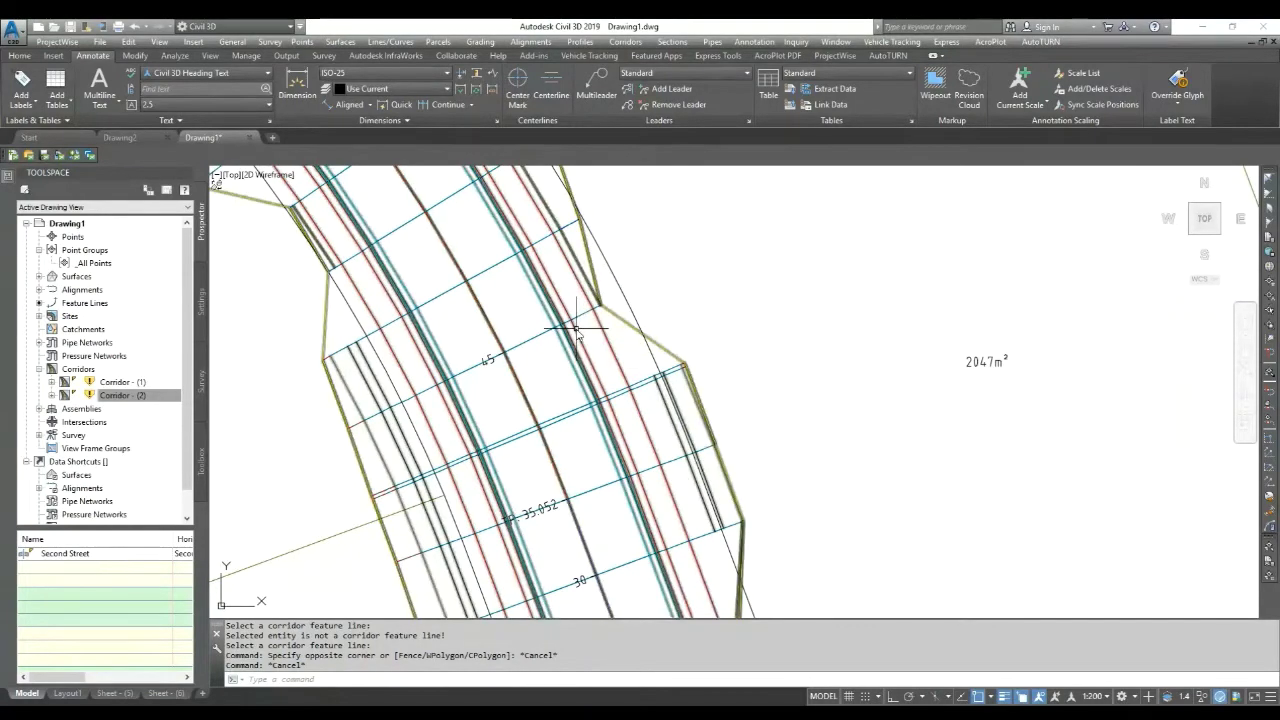
scroll(560, 300, down, 2)
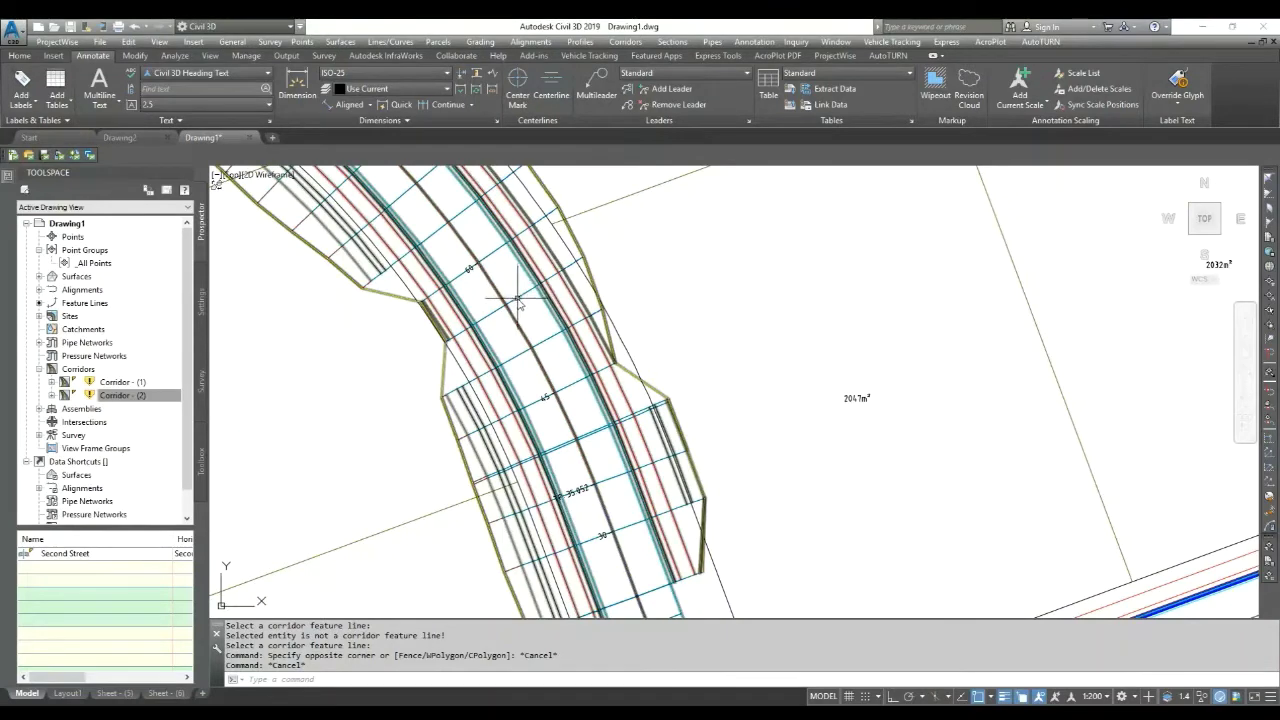
mouse_move(517, 300)
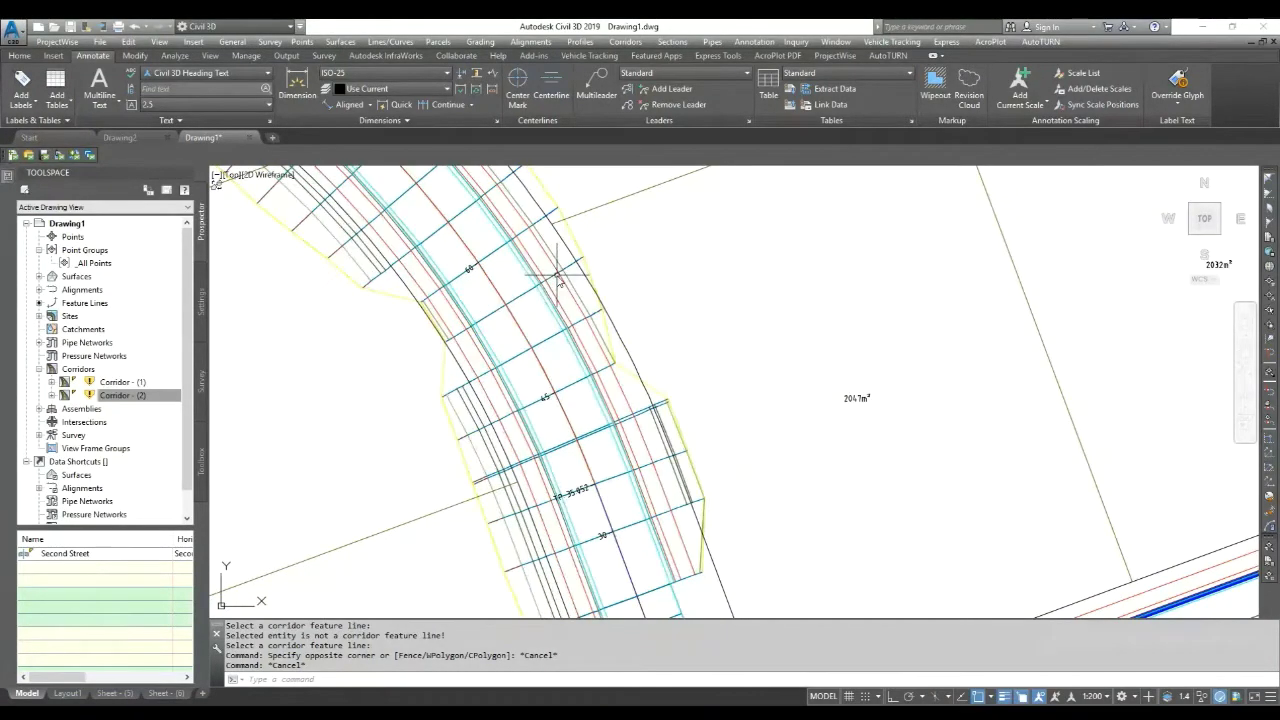
click(515, 300)
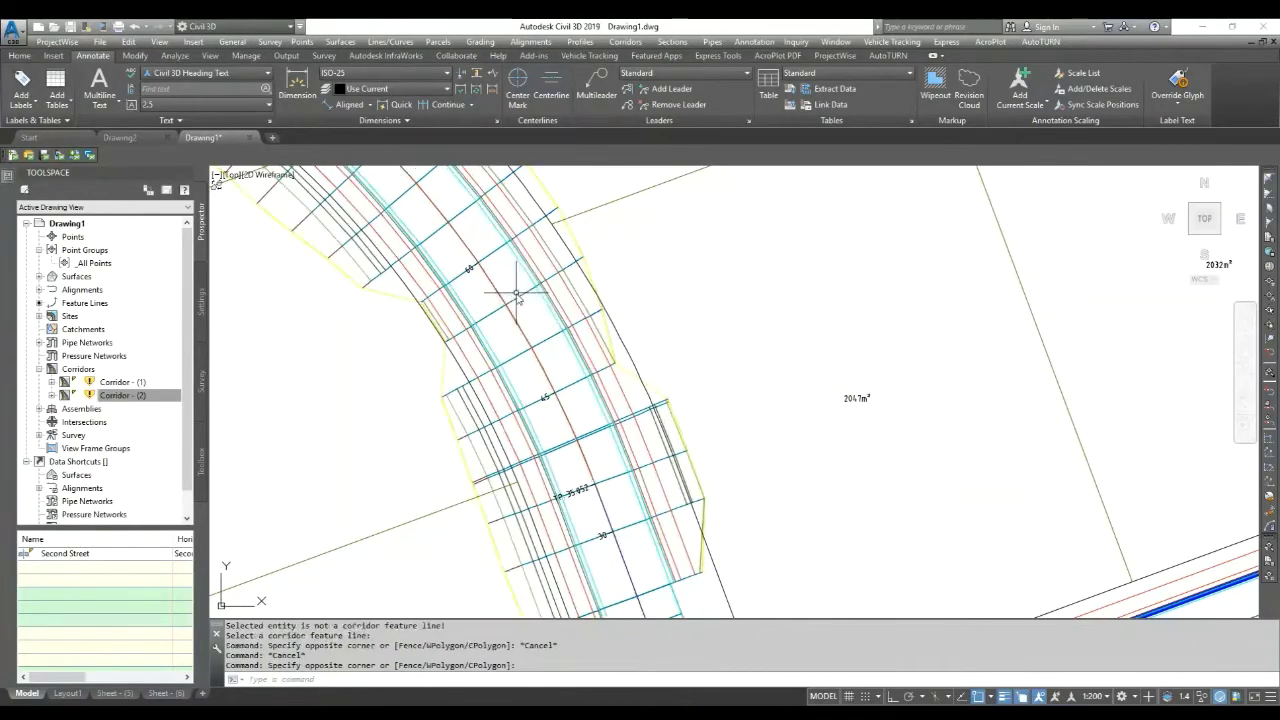
click(512, 298)
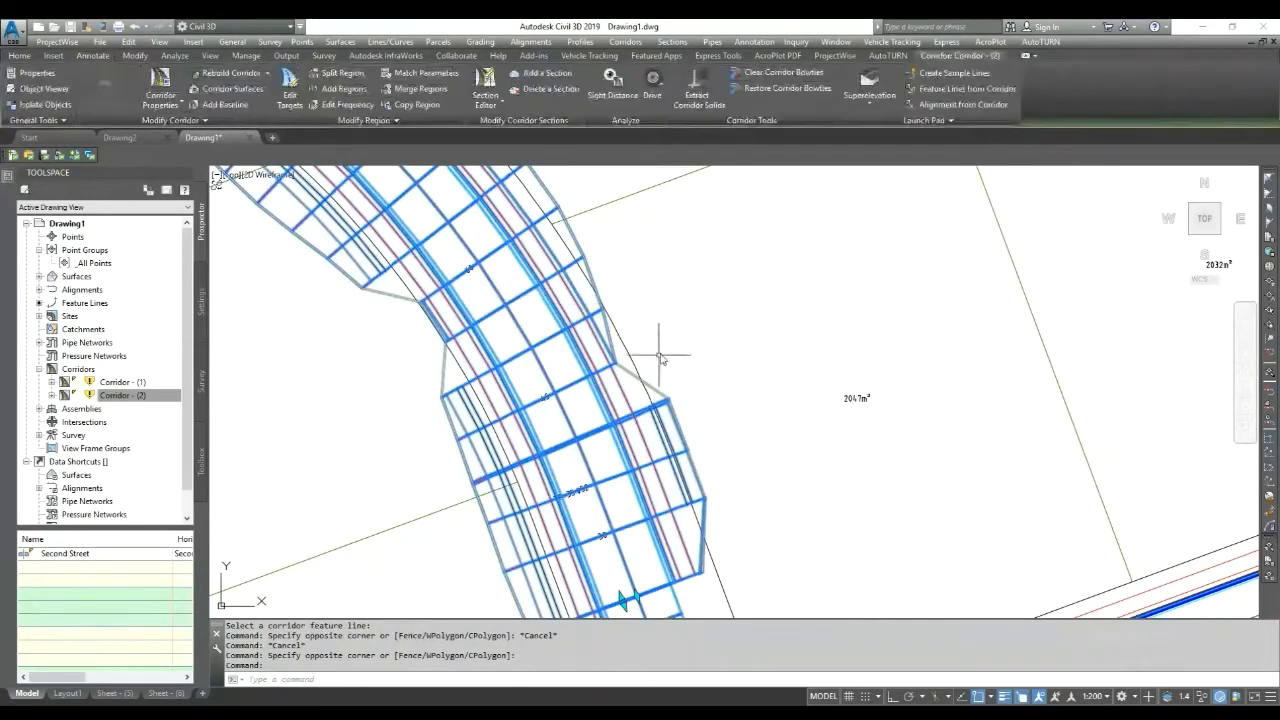
scroll(715, 320, down, 2)
key(Escape)
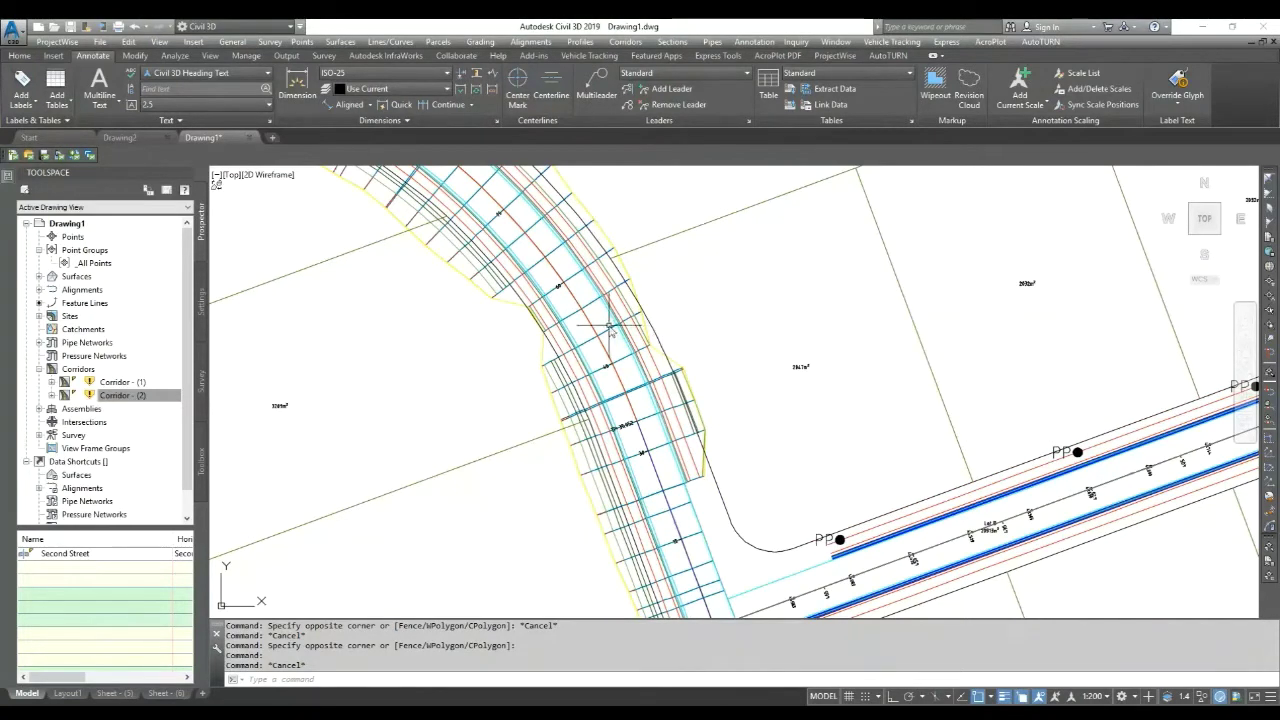
scroll(587, 240, up, 3)
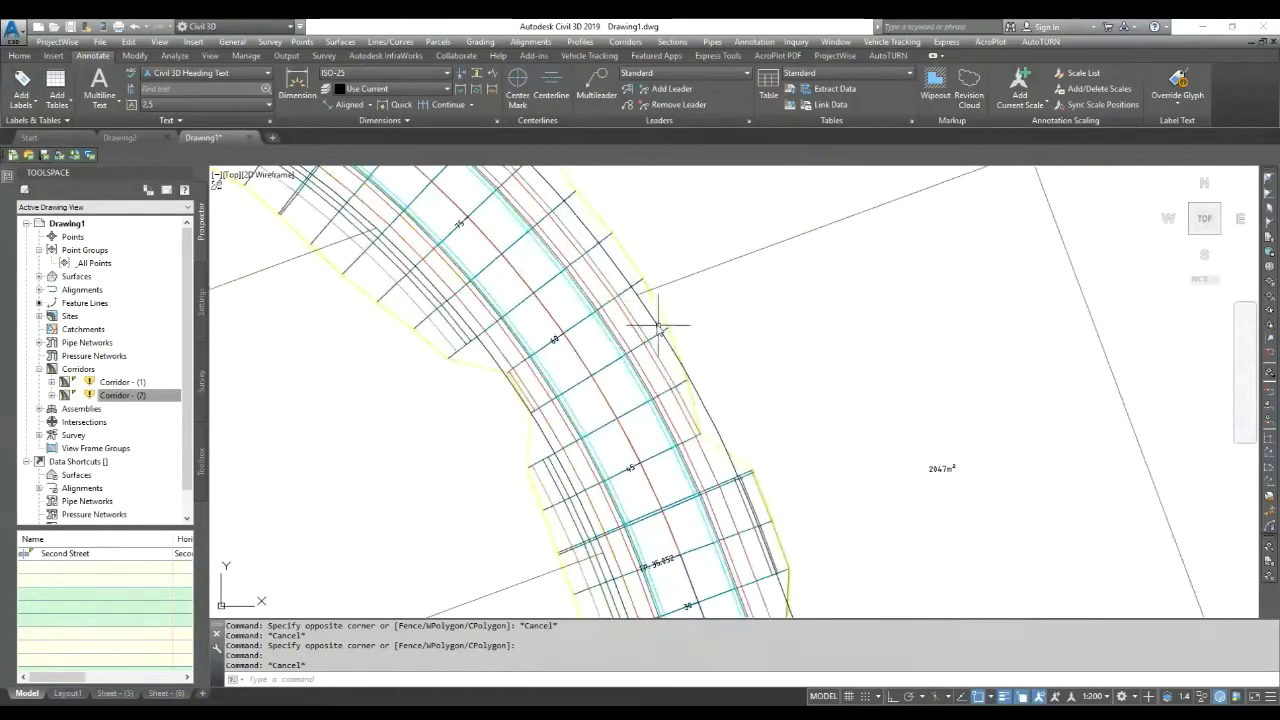
scroll(620, 330, down, 2)
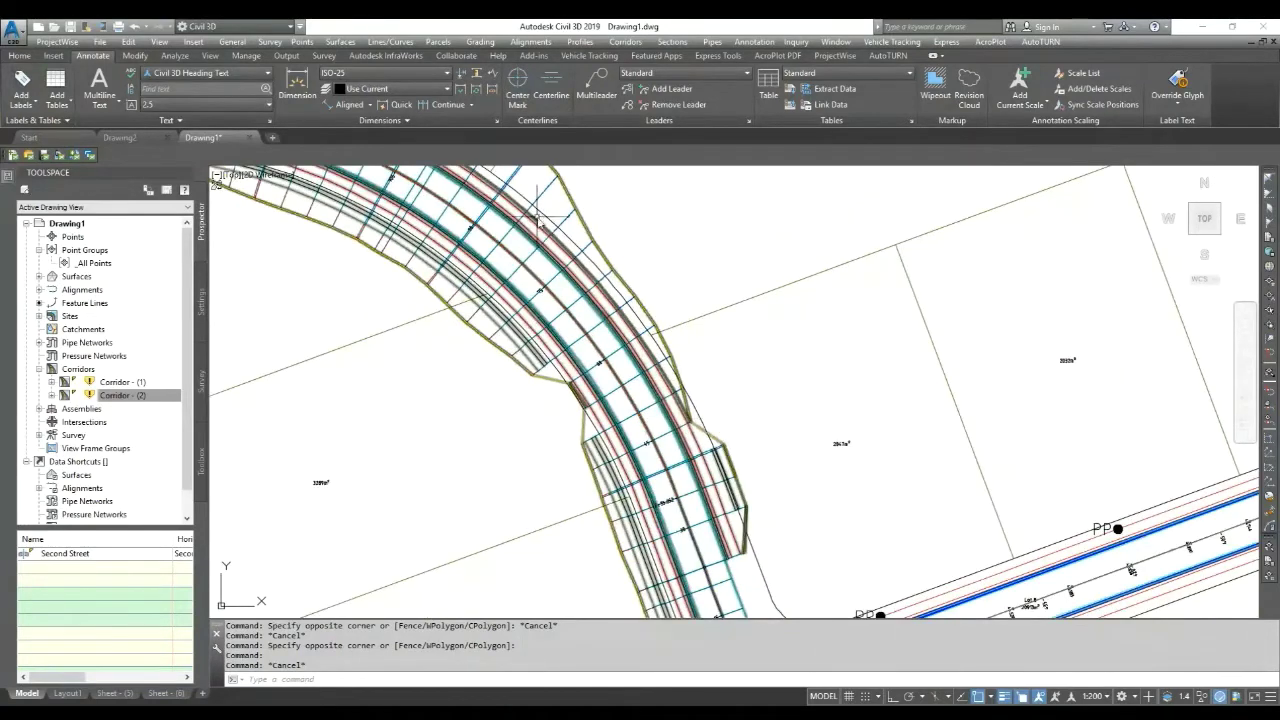
scroll(540, 218, up, 2)
scroll(760, 400, down, 1)
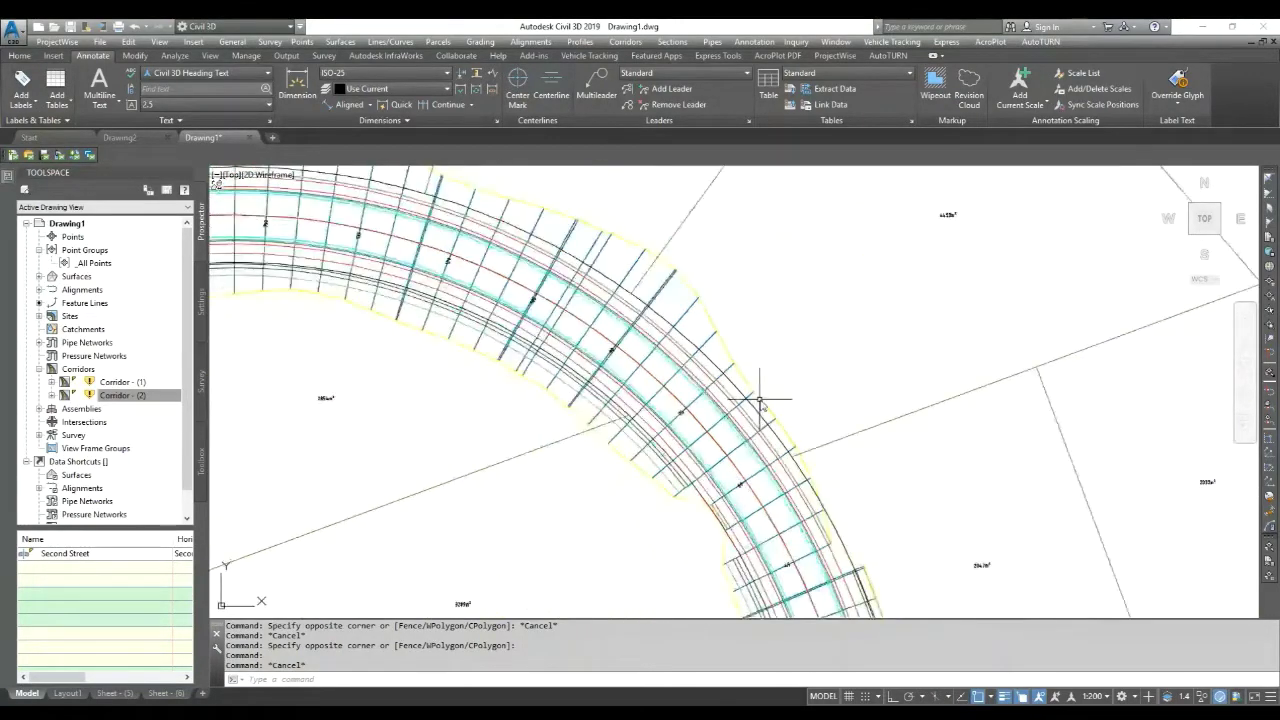
scroll(760, 400, down, 2)
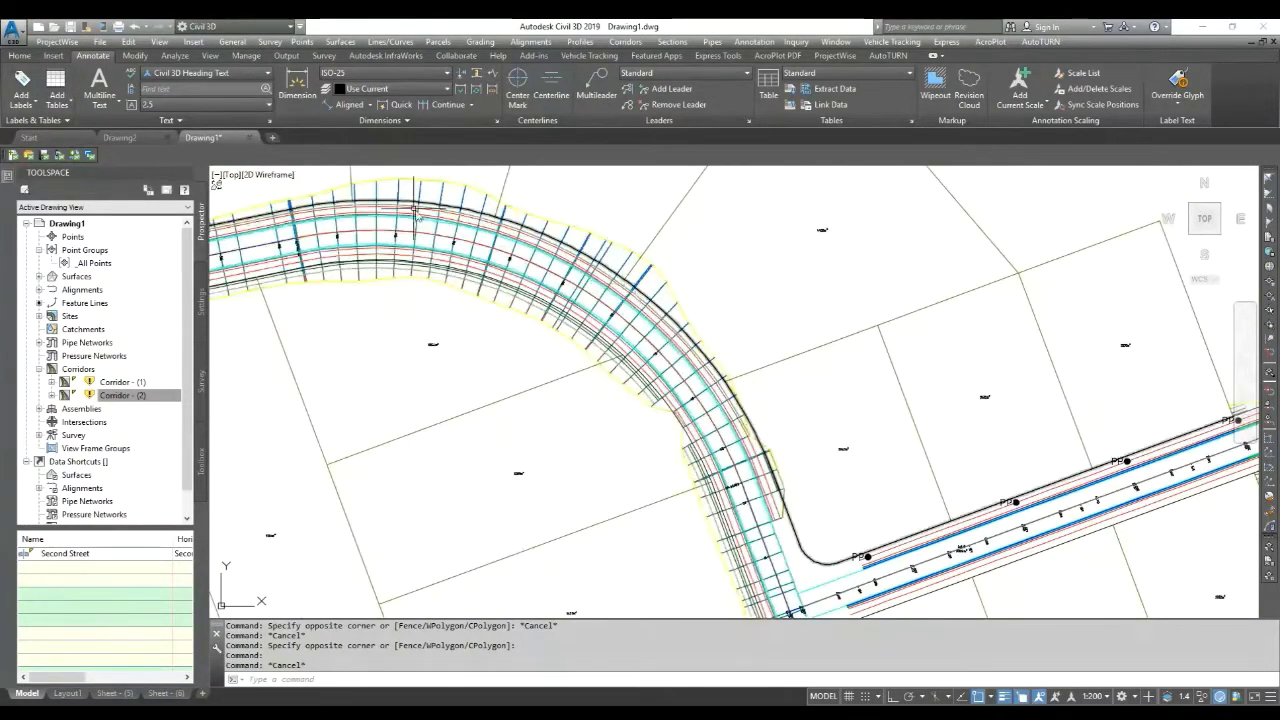
scroll(415, 210, up, 4)
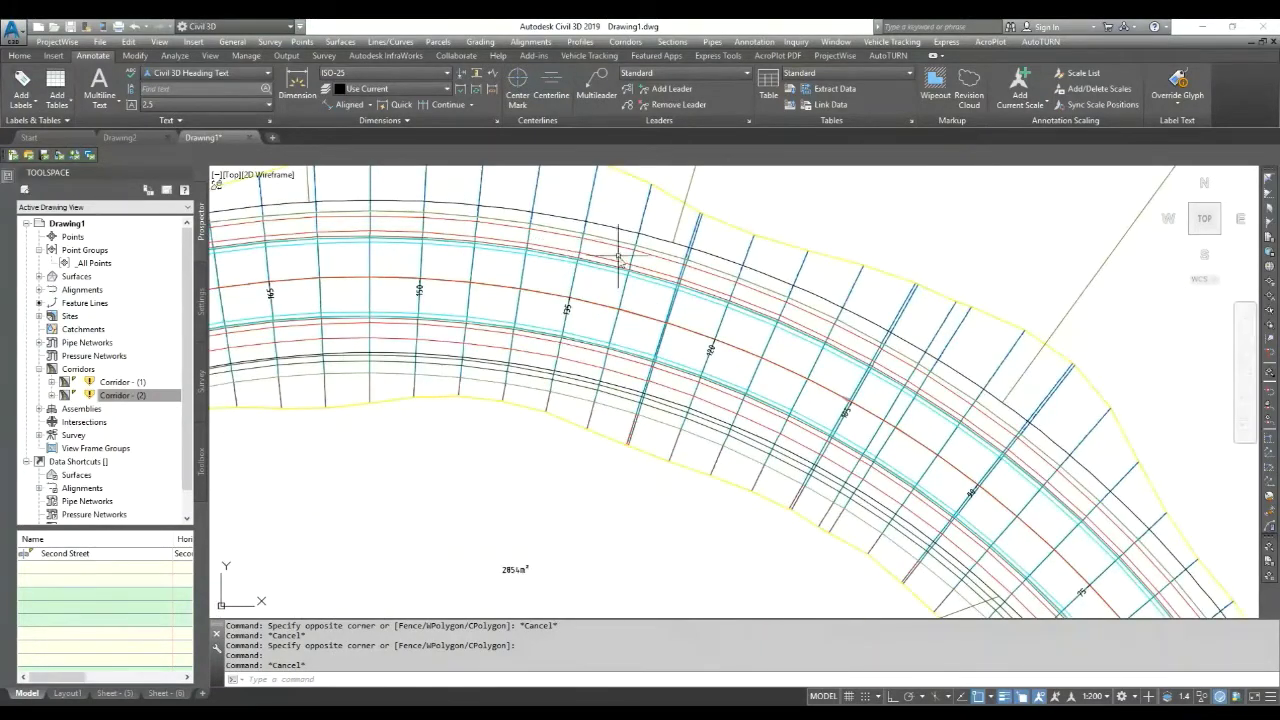
scroll(618, 258, down, 5)
scroll(690, 343, up, 1)
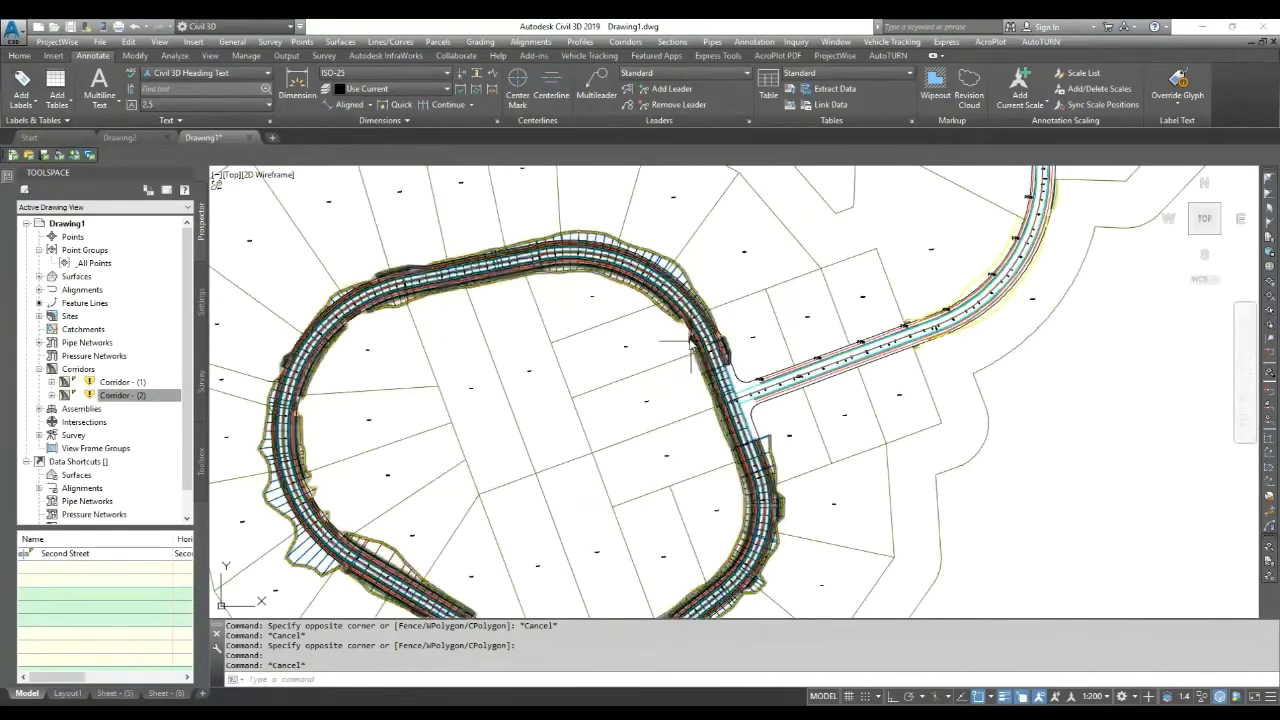
scroll(690, 343, up, 2)
scroll(700, 360, up, 2)
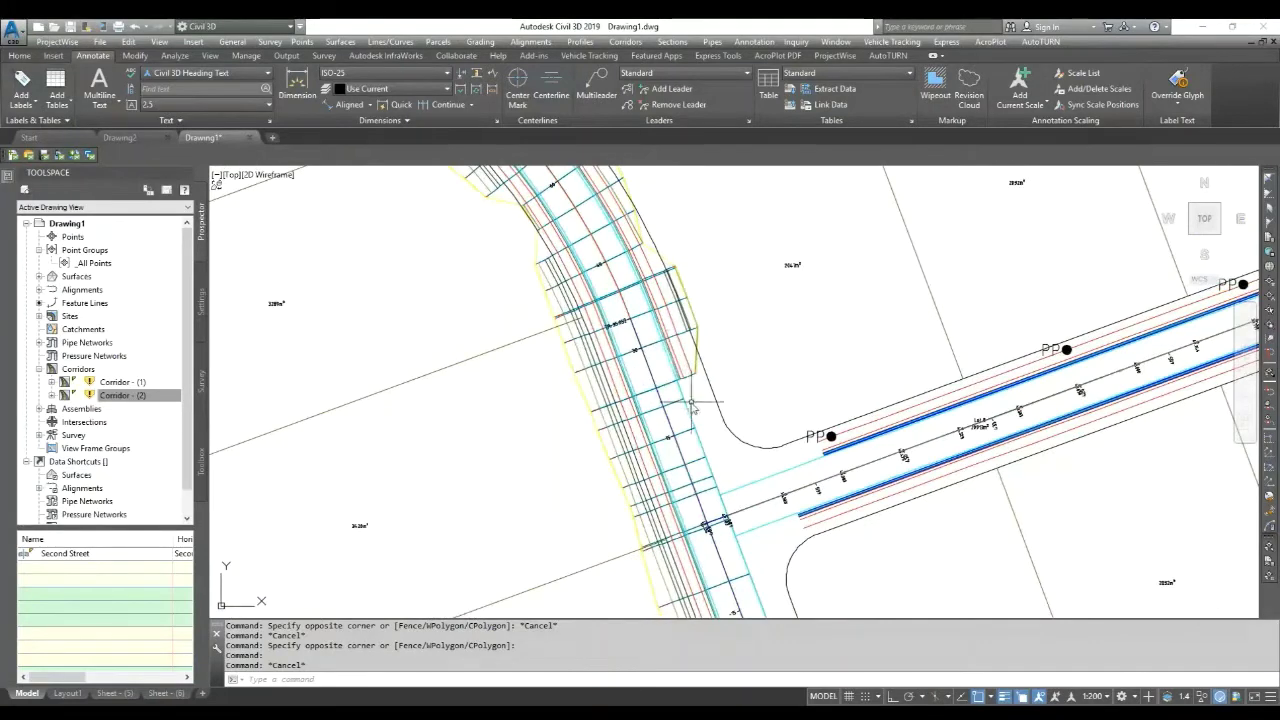
key(Escape)
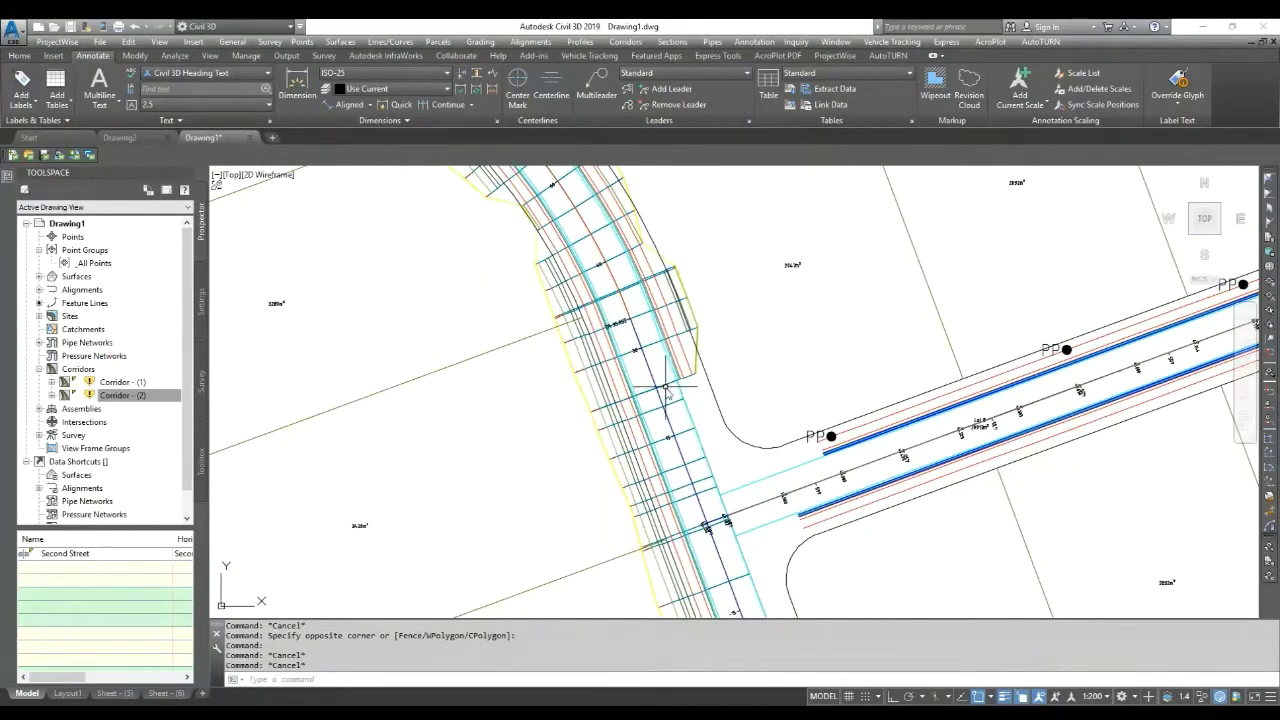
Step: Start creating an alignment from the loop road corridor, picking the Footpath_Out feature line just north of the intersection
click(652, 388)
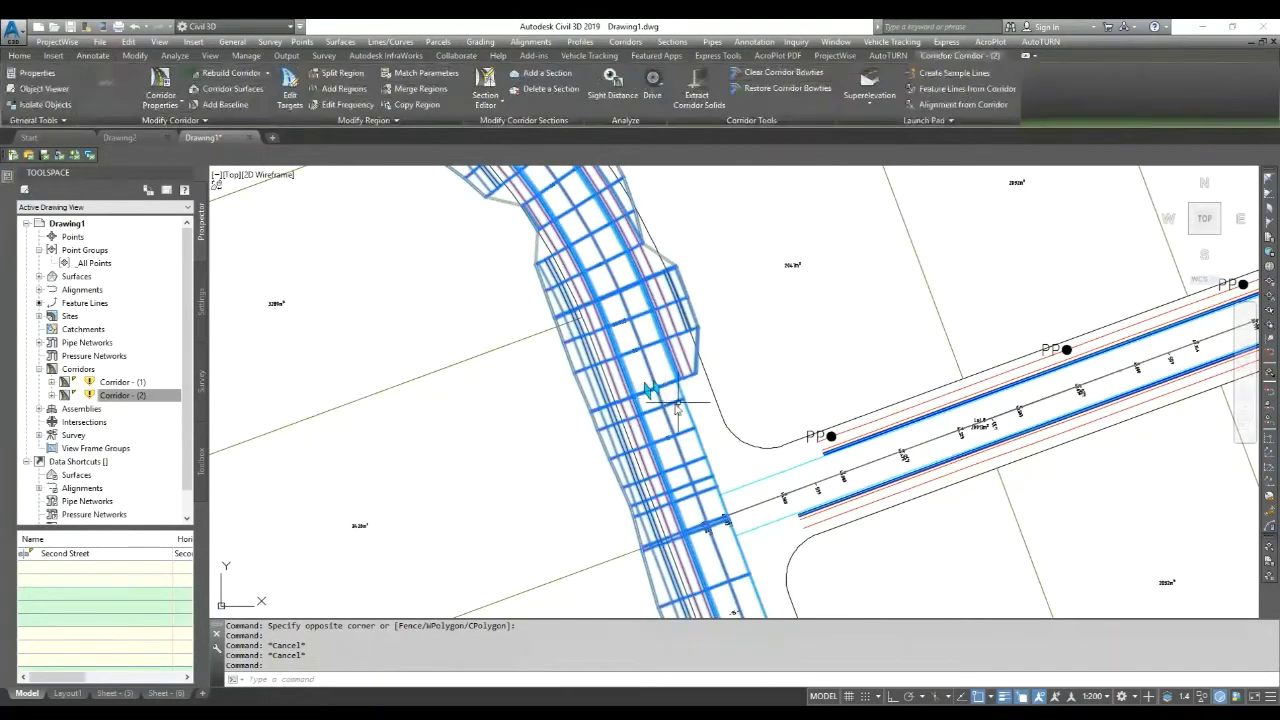
click(960, 104)
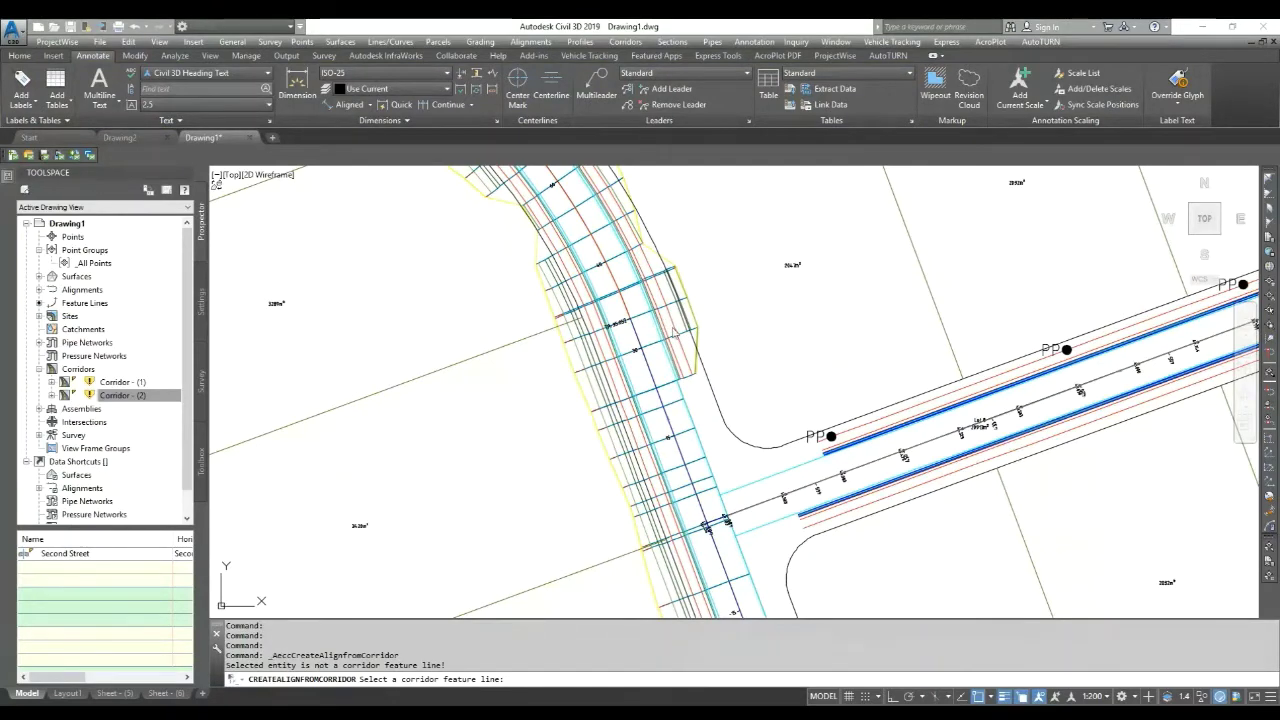
scroll(668, 328, up, 4)
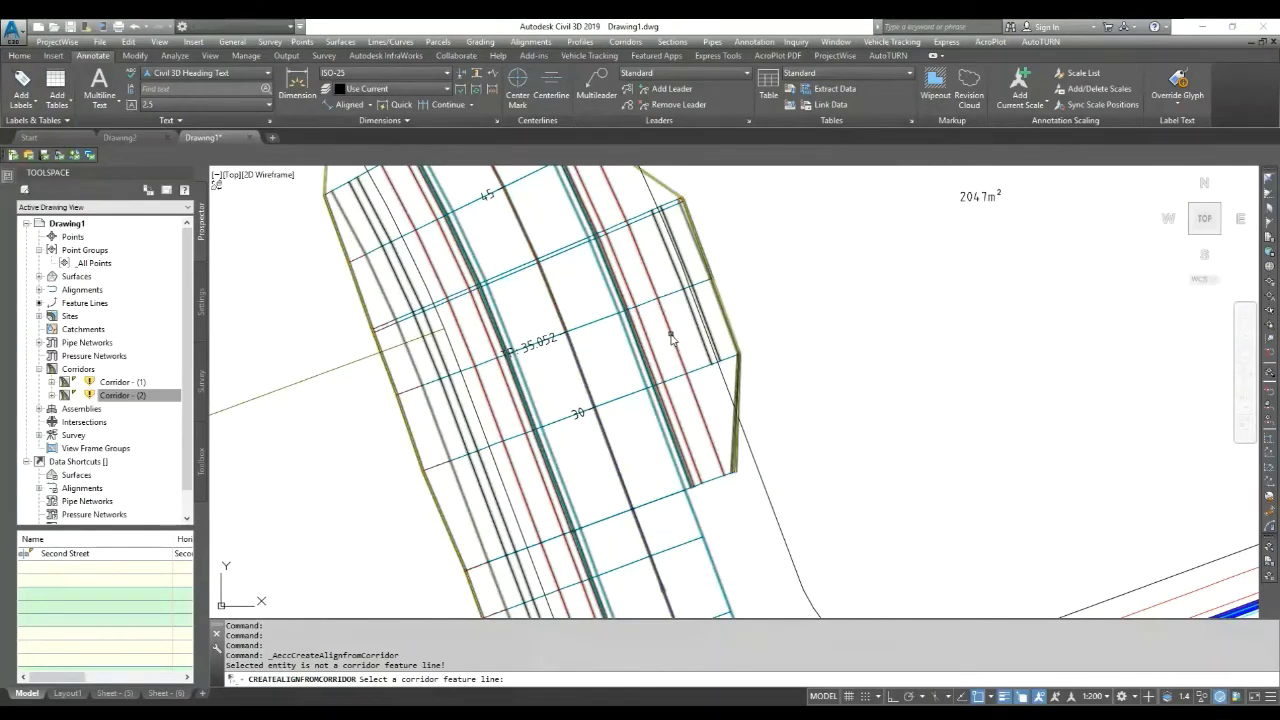
click(671, 337)
click(670, 342)
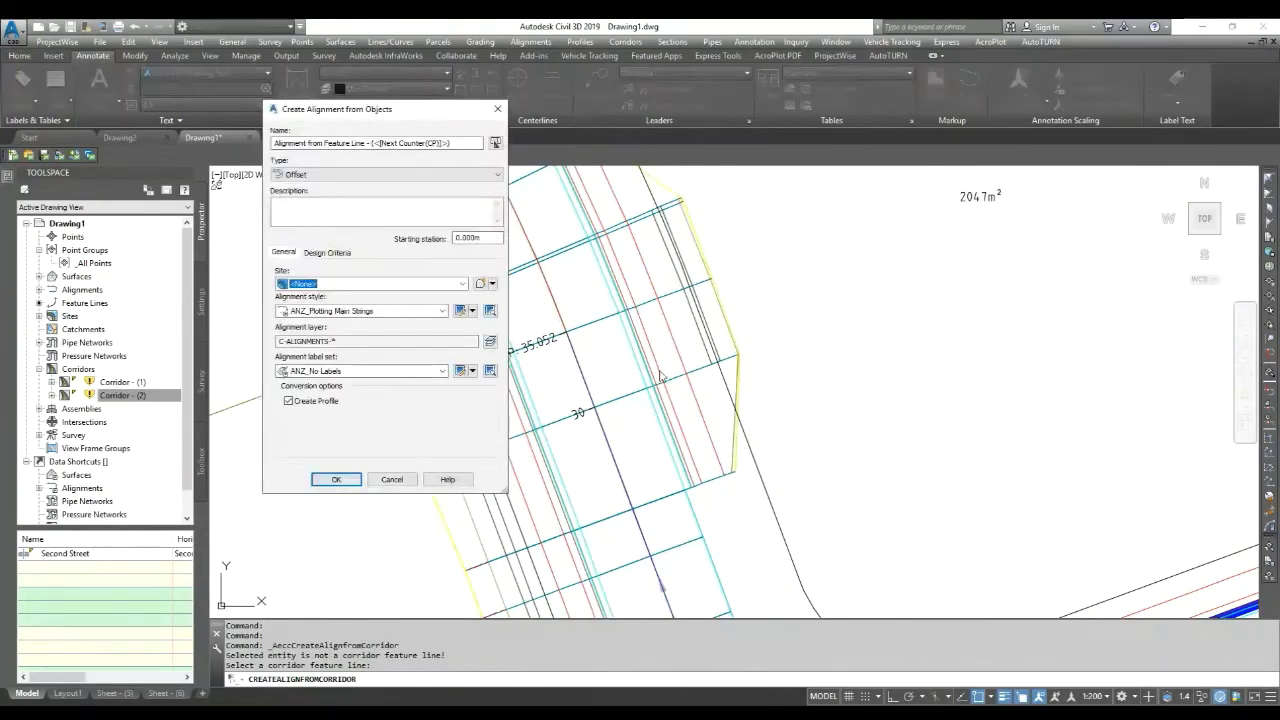
Step: Choose the alignment type and accept the settings with no site, the ANZ_Plotting Main Strings style, ANZ_No Labels and profile creation
click(343, 175)
click(343, 200)
click(338, 482)
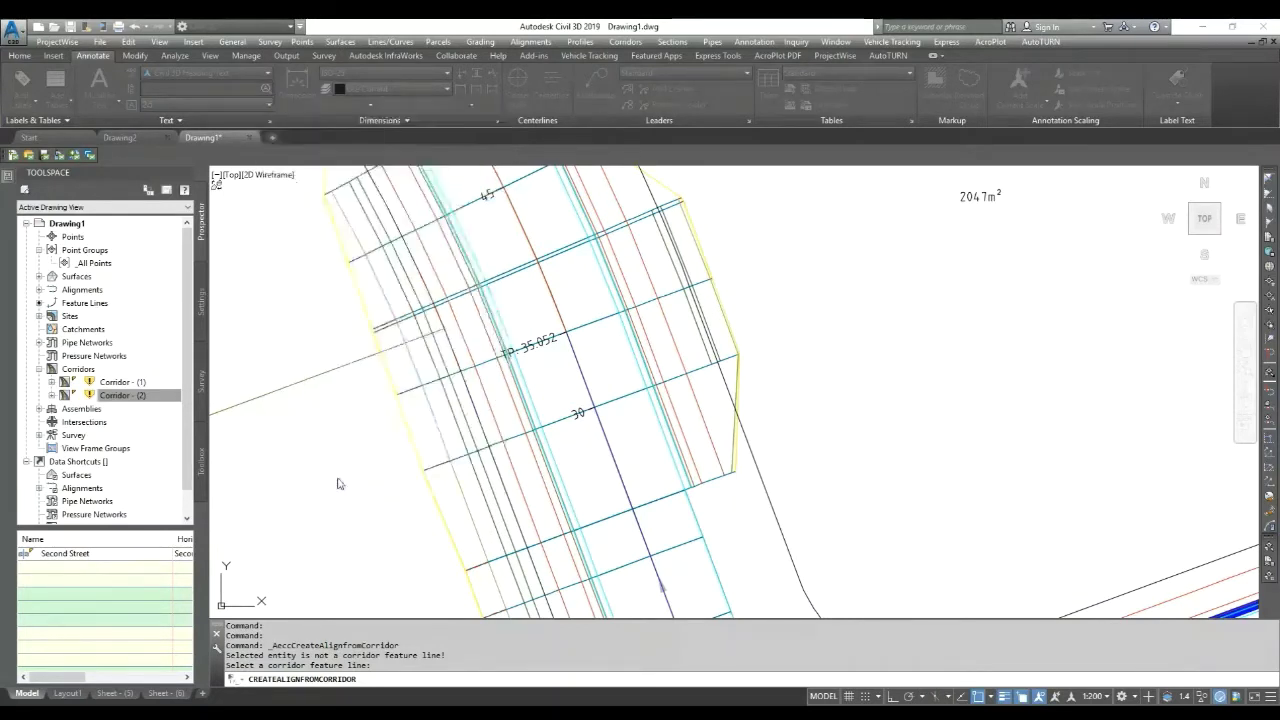
click(748, 436)
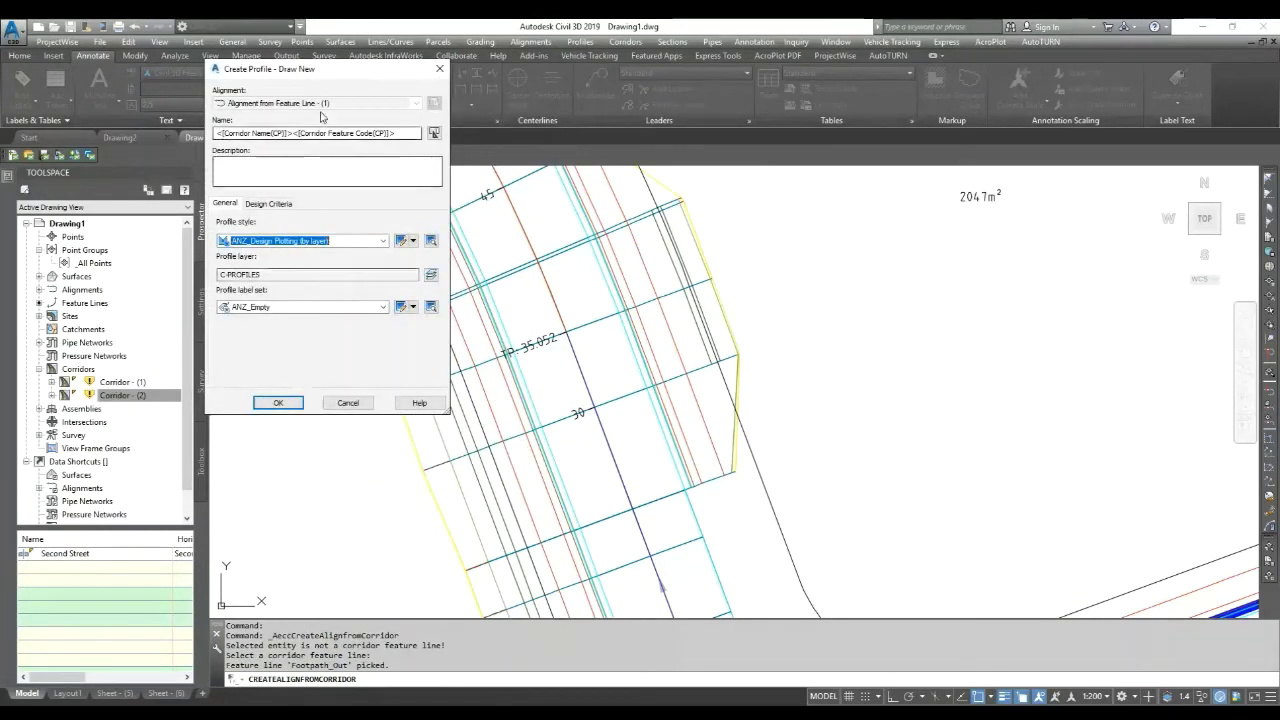
Step: Create the feature line alignment's profile with the ANZ_Design Plotting (by layer) style and ANZ_Empty label set, and select the new alignment
click(282, 403)
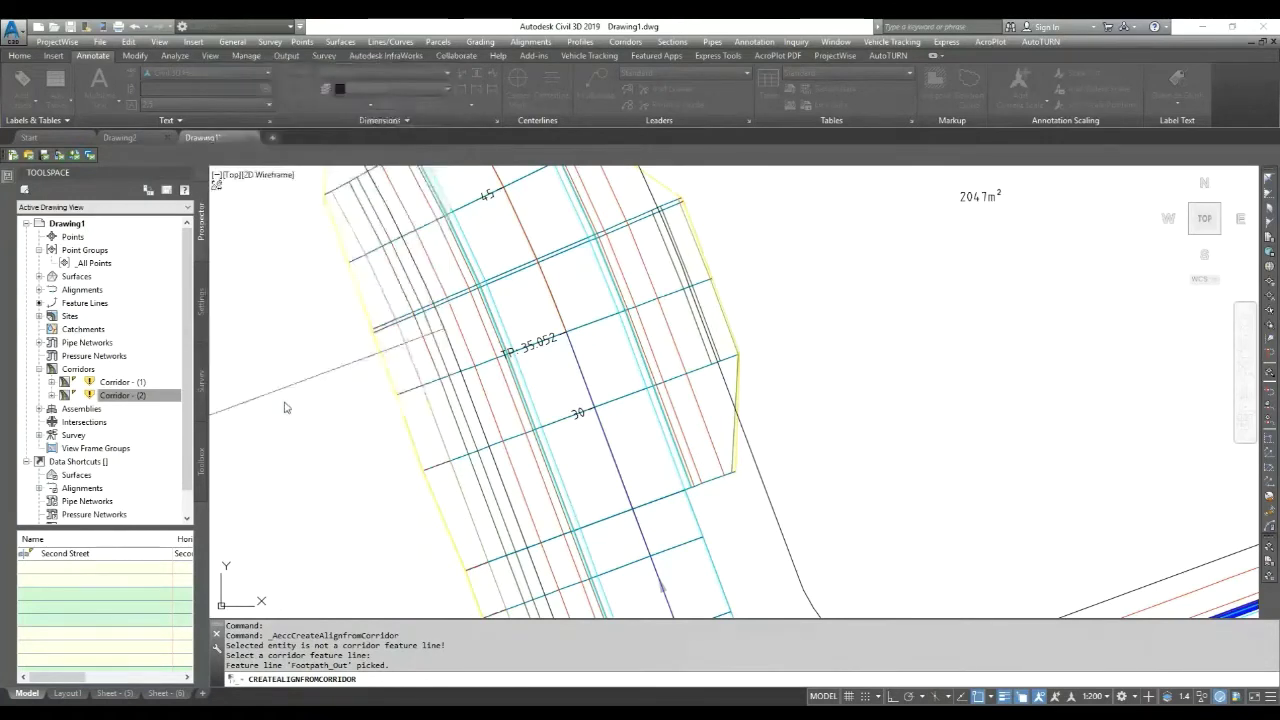
key(Escape)
click(695, 392)
click(693, 390)
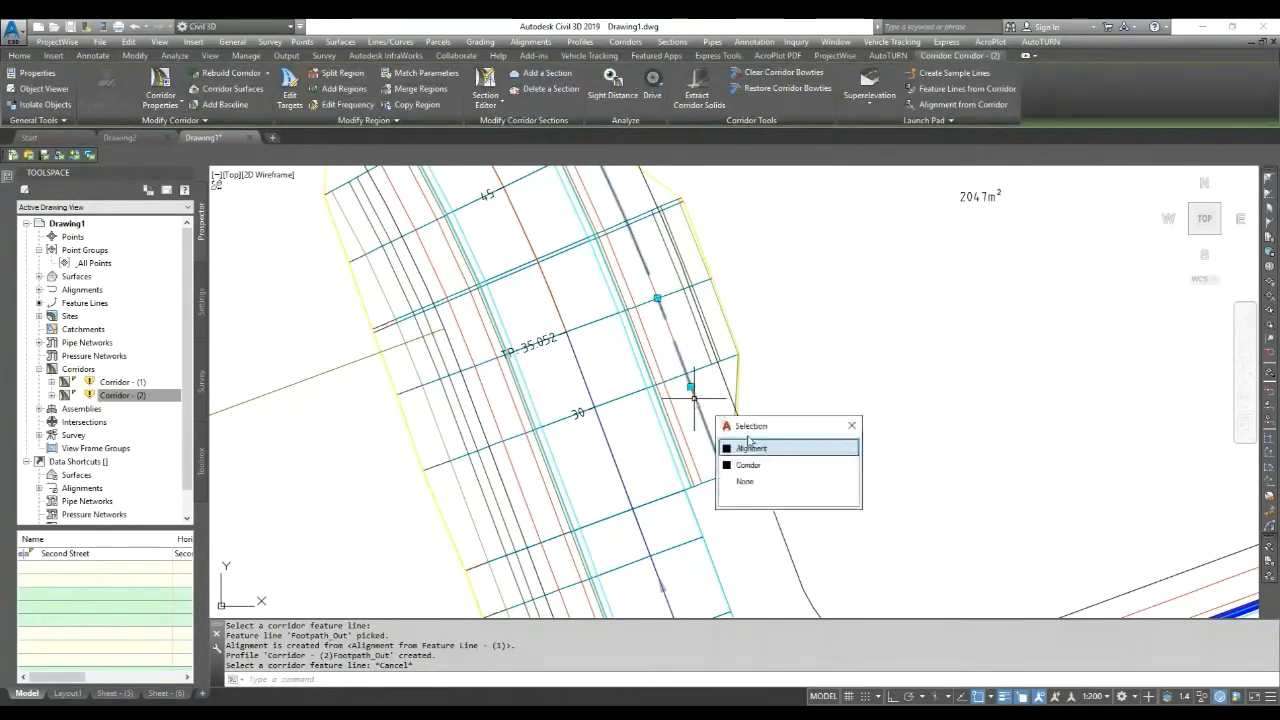
click(752, 445)
Step: Examine the extent of the new footpath alignment around the loop road, including its end south of the intersection
scroll(694, 398, down, 5)
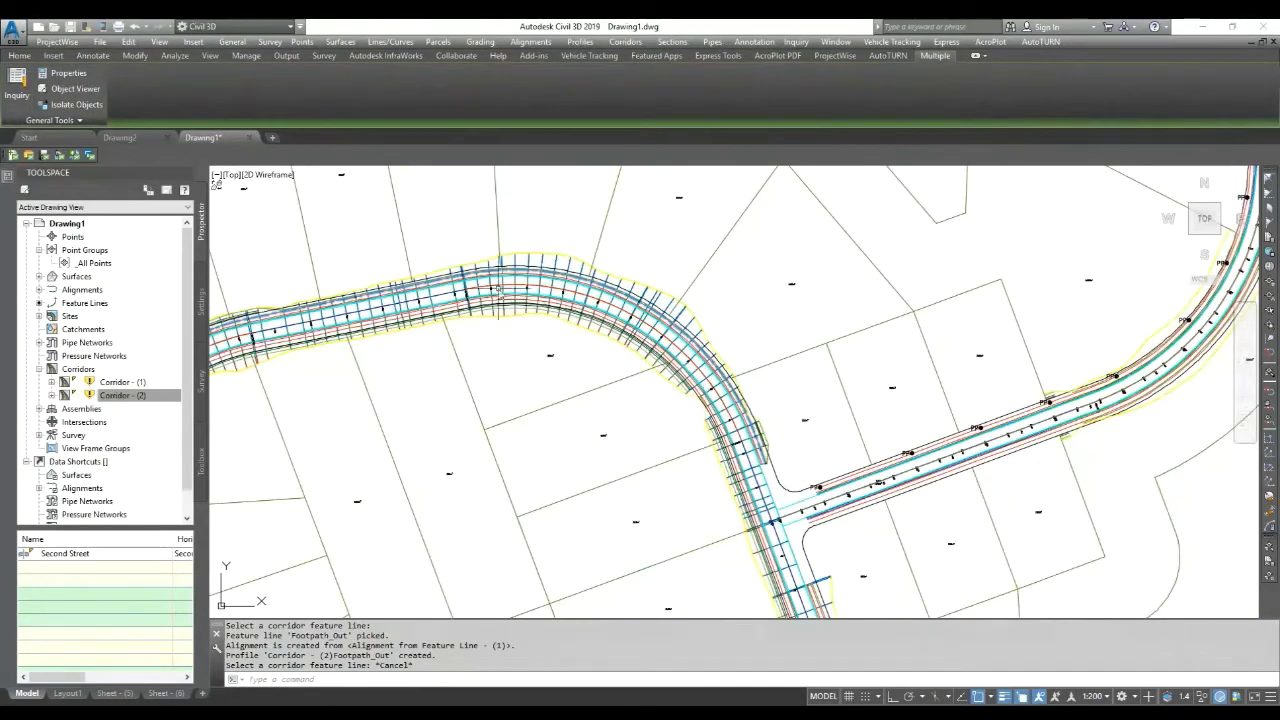
scroll(461, 277, up, 4)
scroll(855, 240, down, 2)
scroll(860, 233, down, 5)
scroll(870, 290, up, 2)
scroll(860, 290, down, 3)
scroll(852, 323, up, 8)
scroll(852, 325, up, 4)
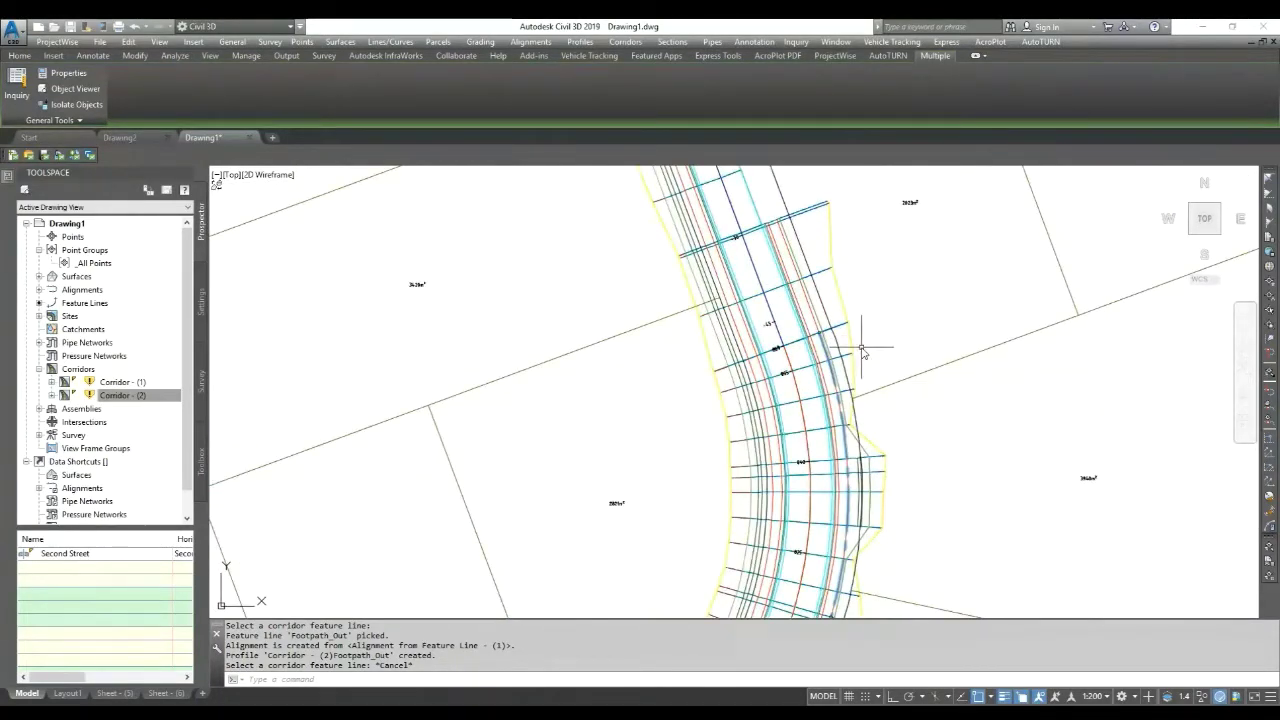
scroll(828, 330, up, 2)
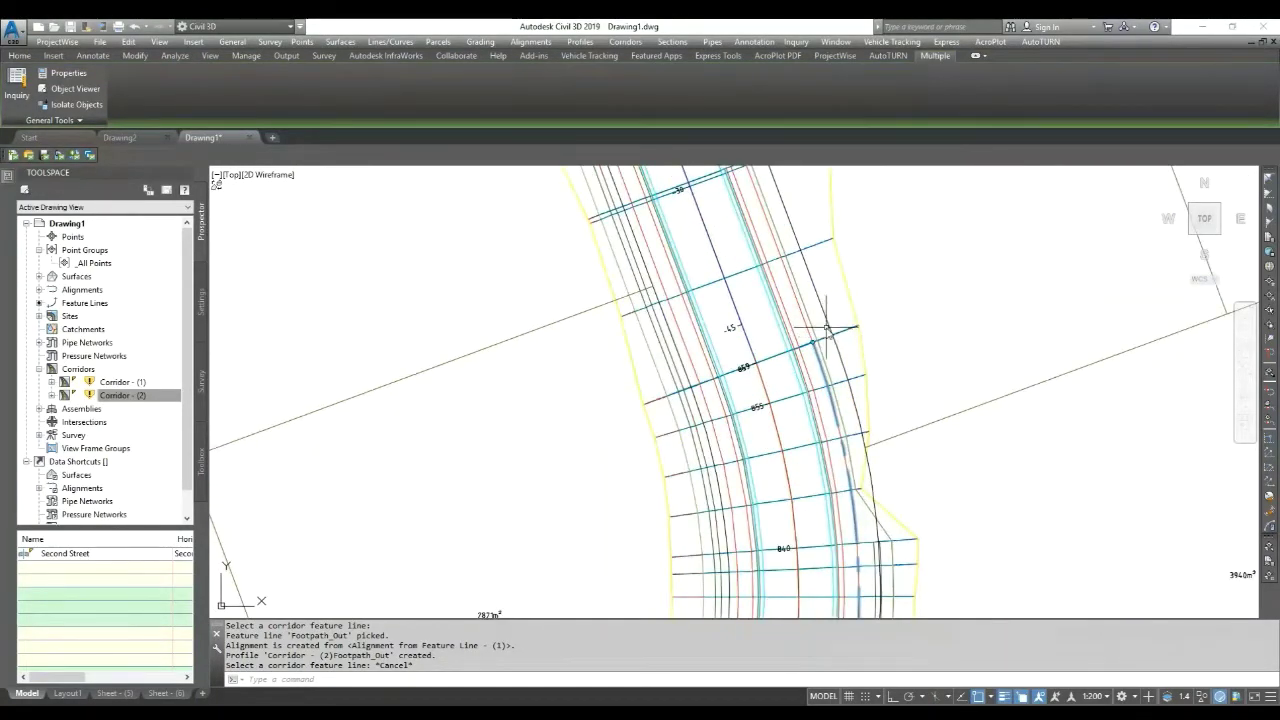
scroll(828, 325, up, 3)
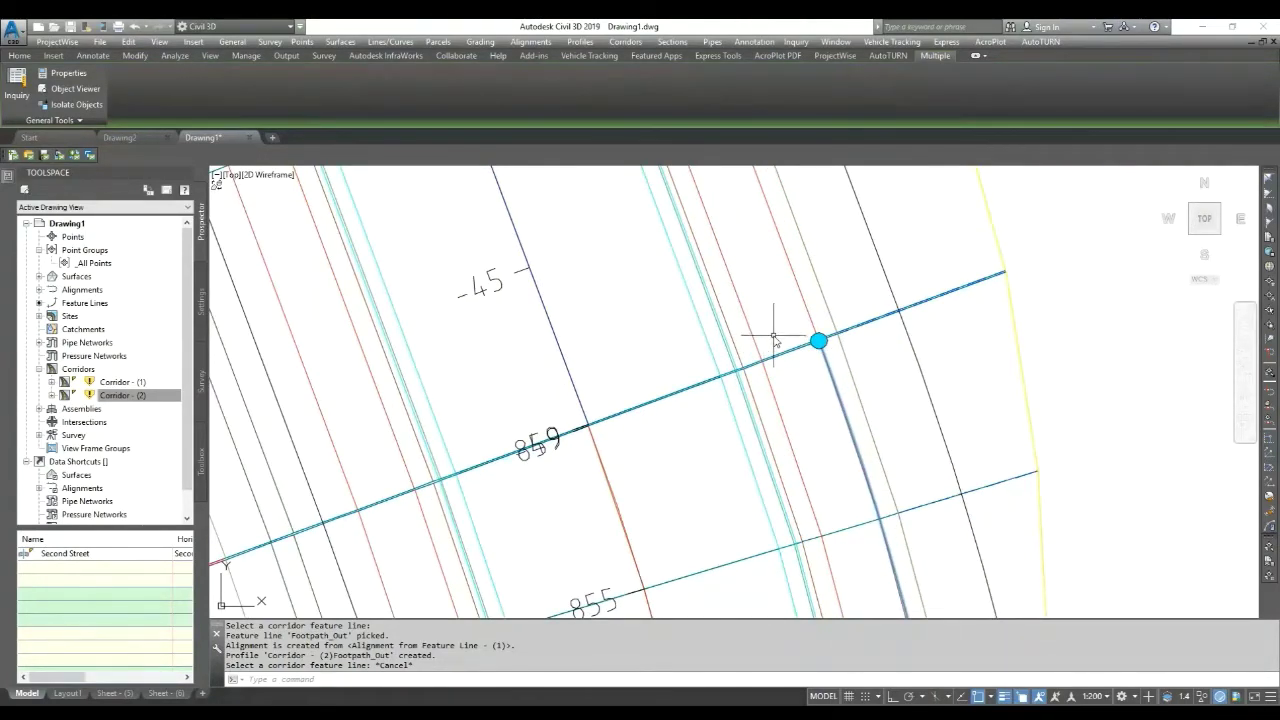
scroll(735, 335, down, 6)
scroll(735, 465, down, 8)
scroll(620, 375, up, 10)
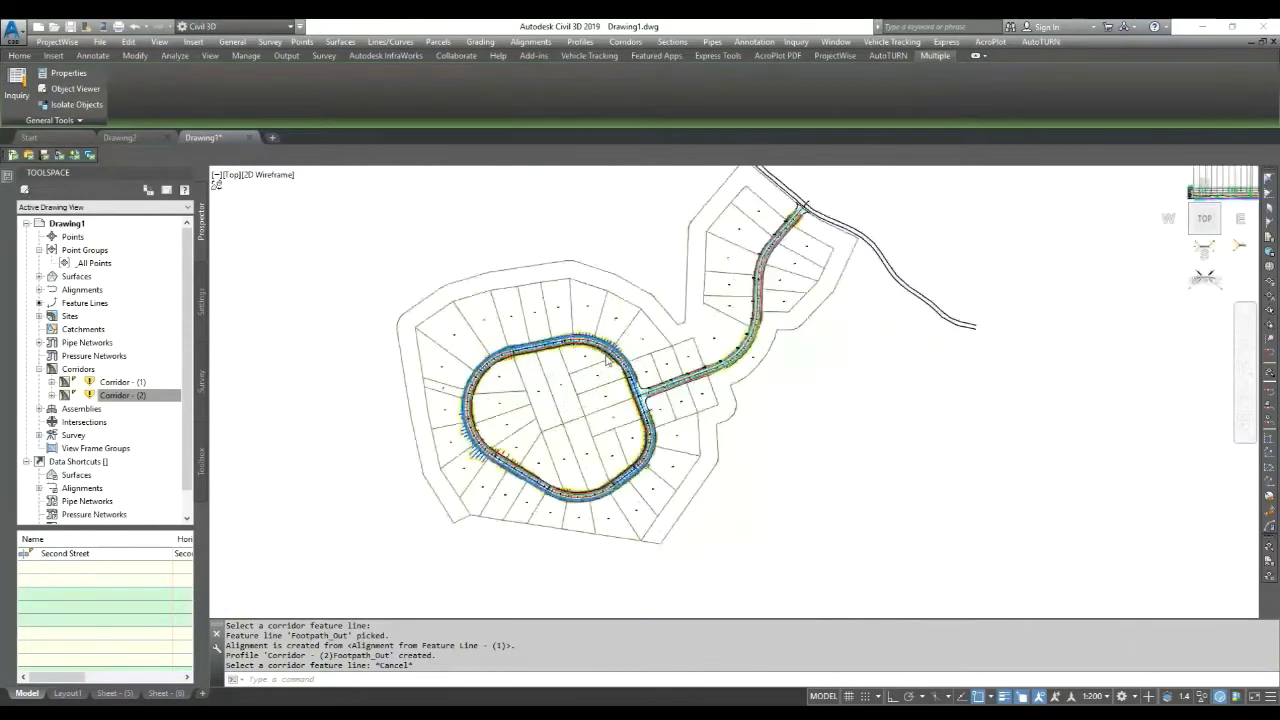
scroll(653, 404, up, 4)
key(Escape)
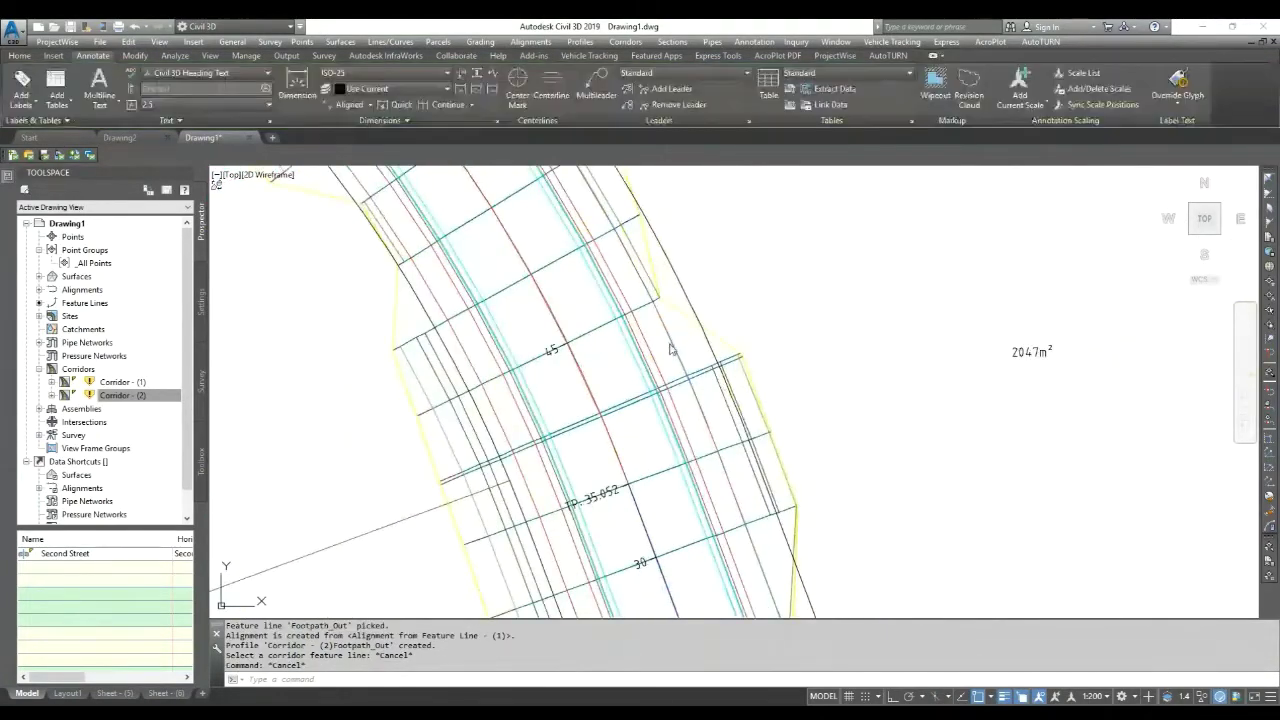
Step: Create a profile view for the footpath alignment and place it below the existing profile views east of the subdivision
click(674, 340)
click(730, 395)
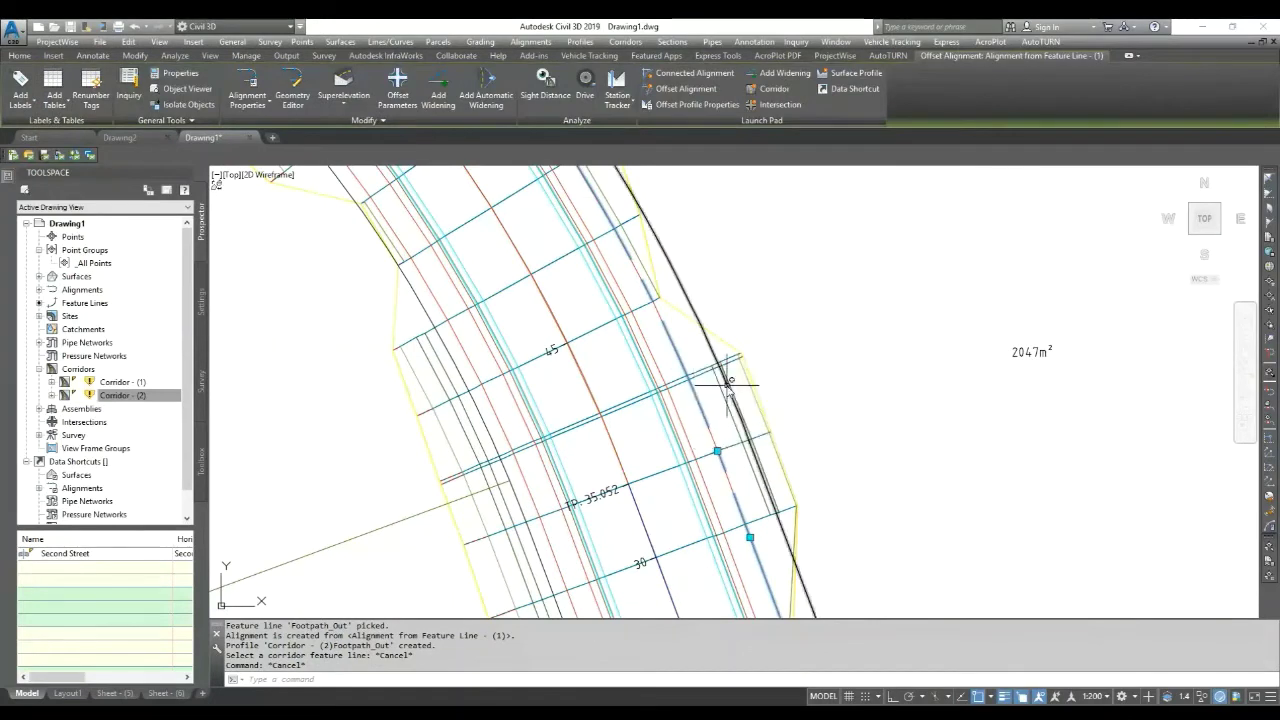
click(845, 74)
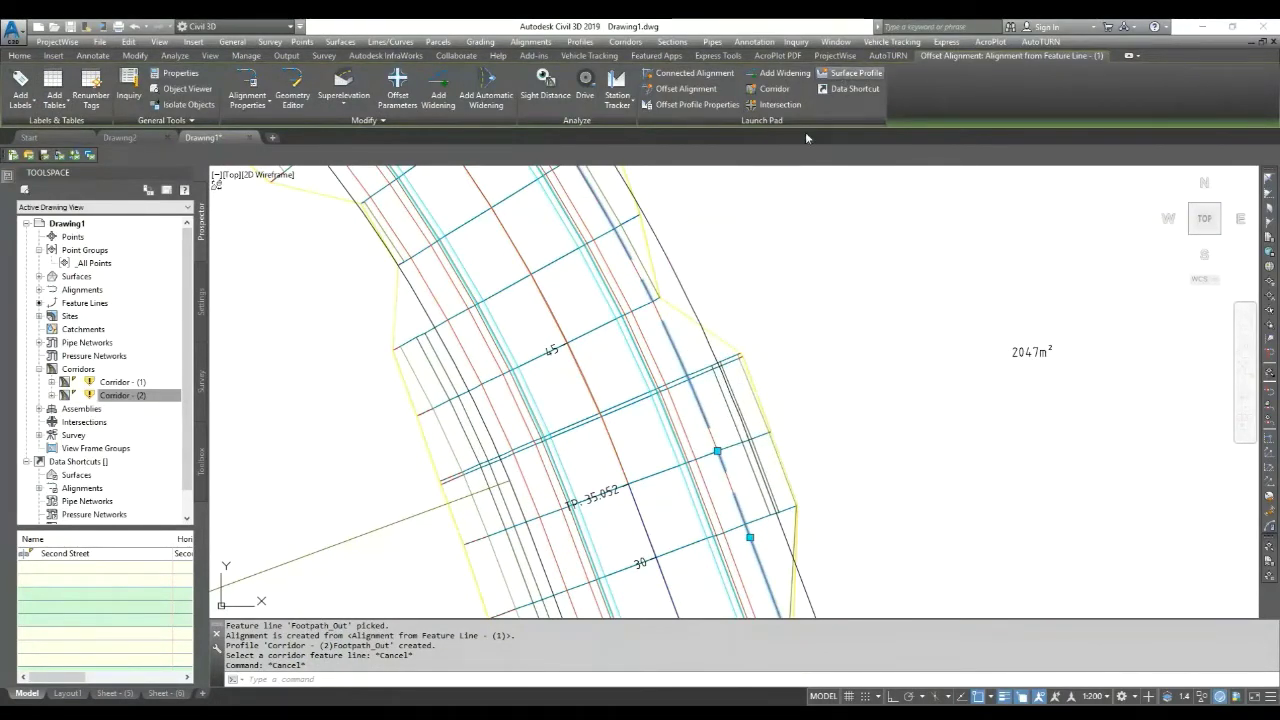
click(783, 415)
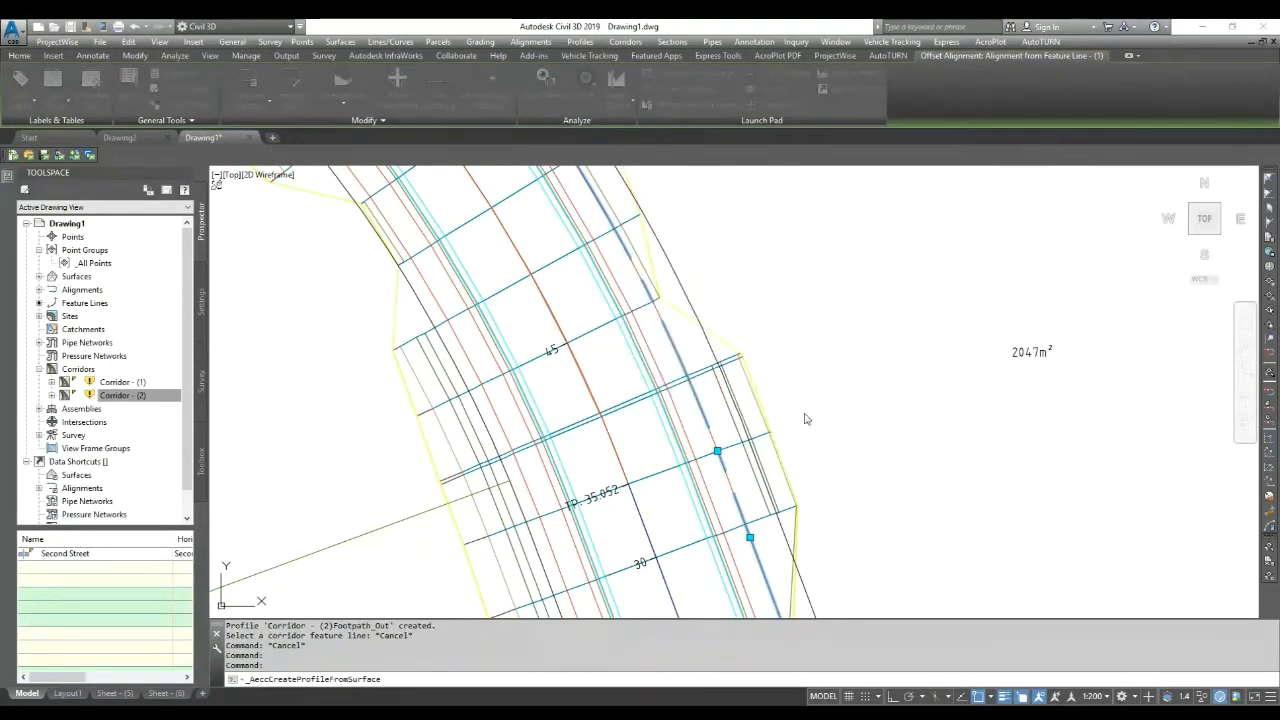
click(405, 373)
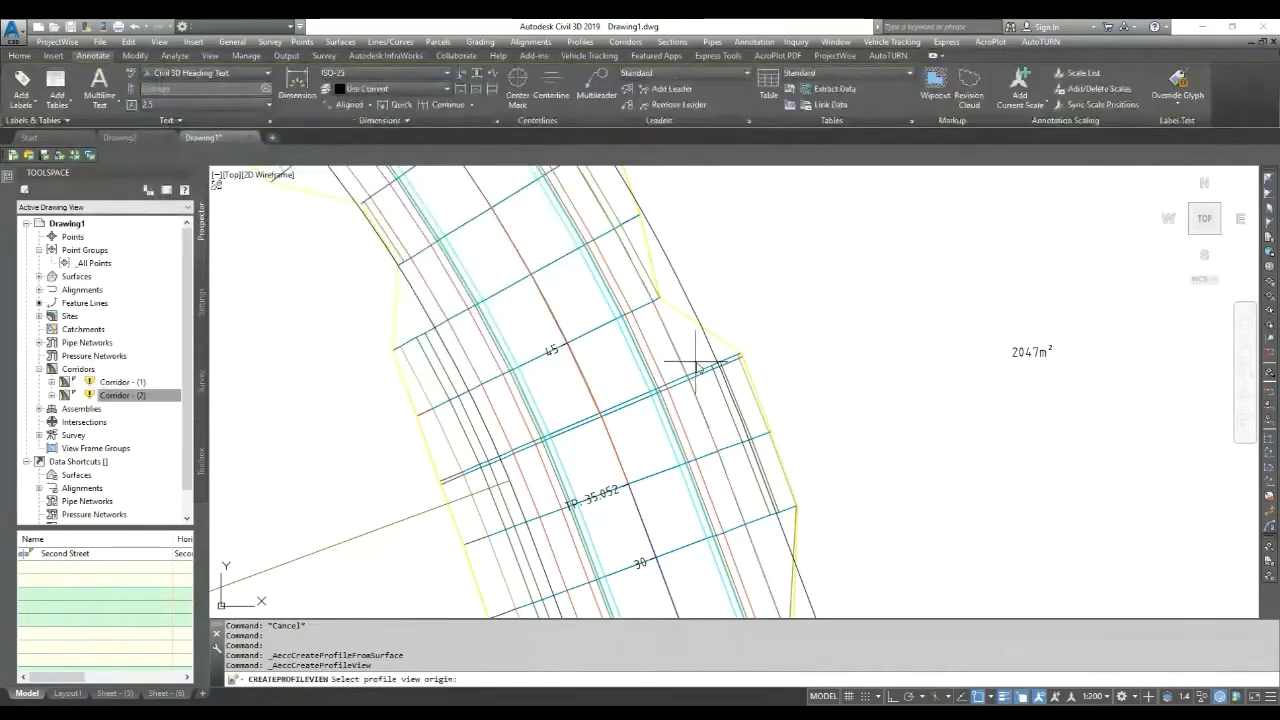
scroll(686, 365, down, 8)
click(837, 490)
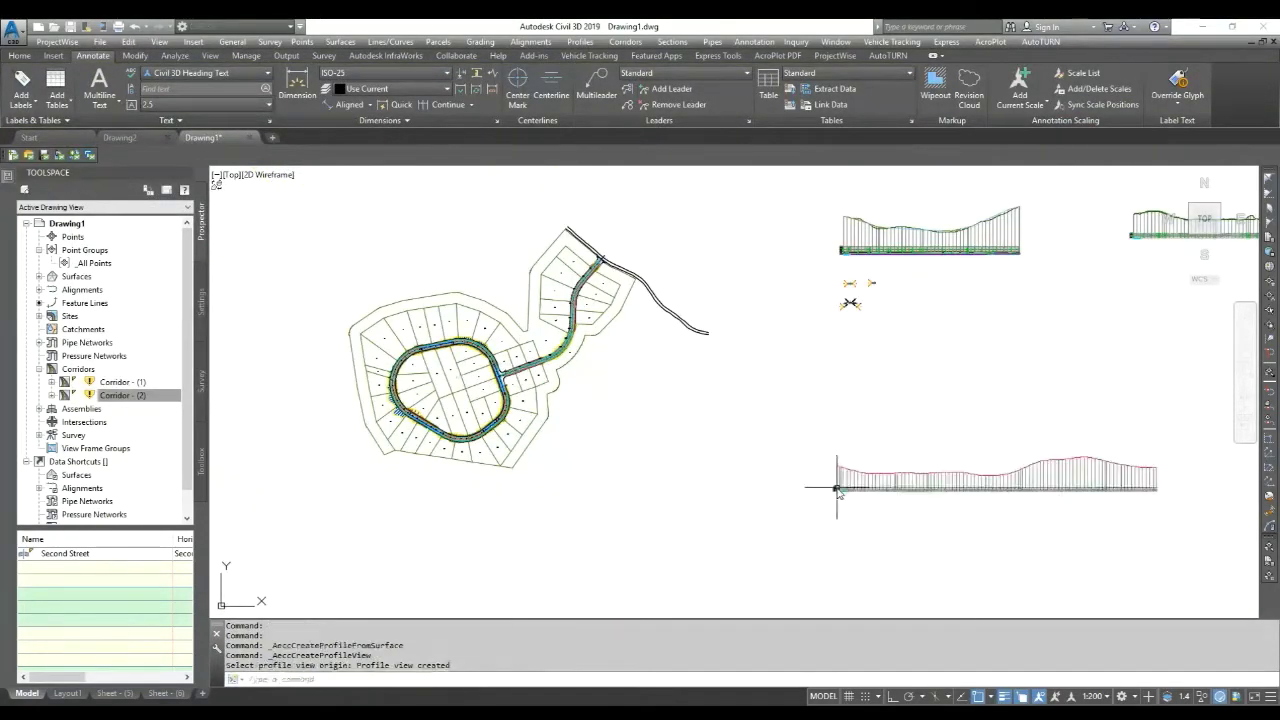
Step: Examine the Footpath_Out profile's shape and its closely spaced vertices along the new profile view
scroll(1057, 478, up, 5)
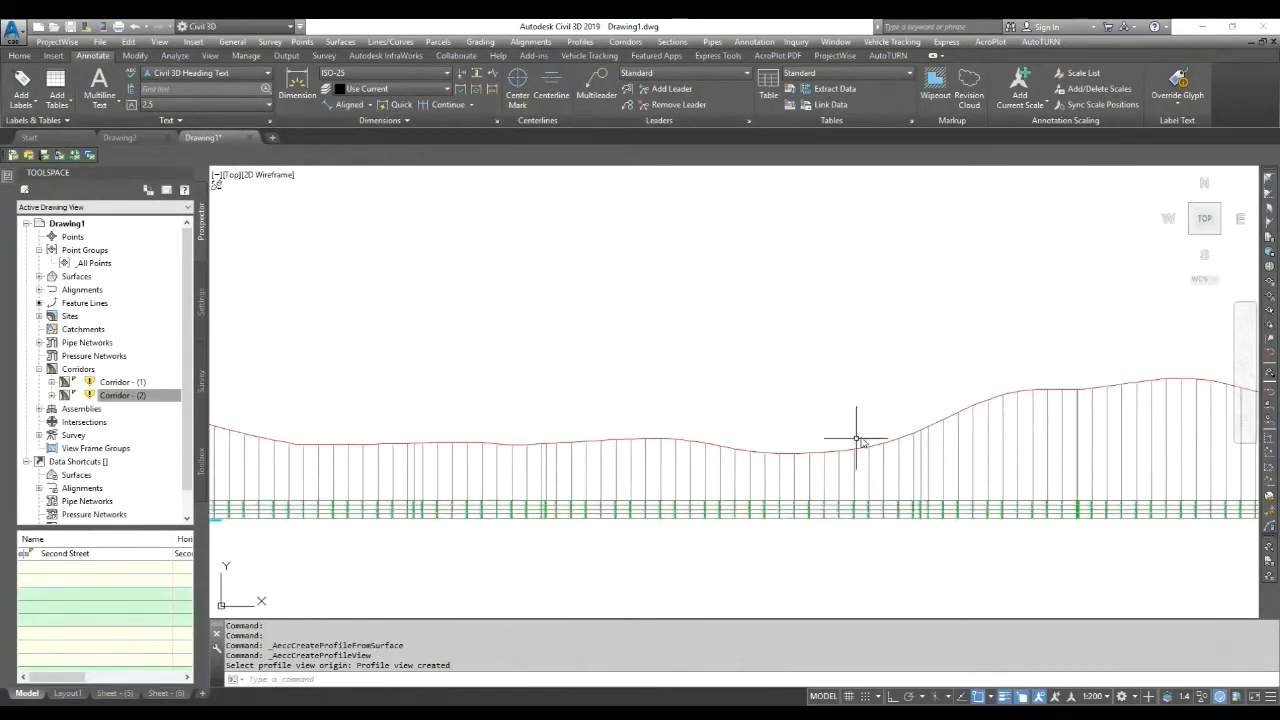
scroll(537, 437, up, 3)
scroll(1154, 404, down, 5)
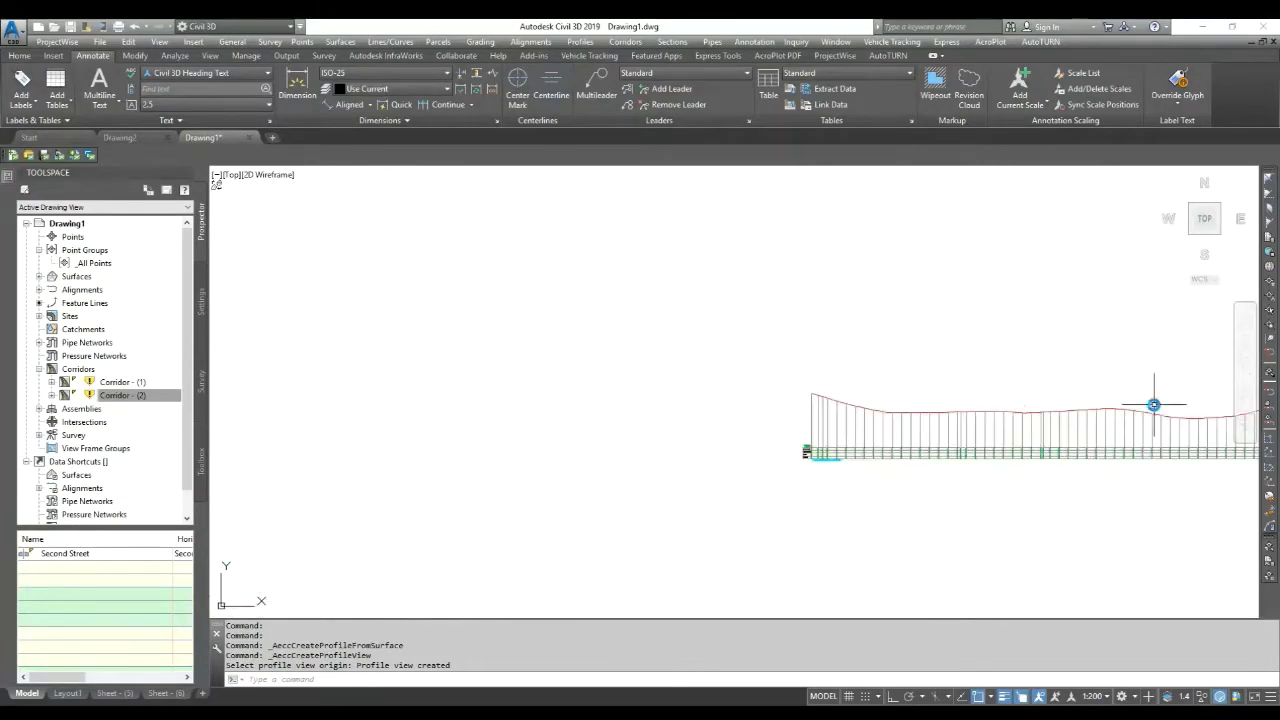
scroll(895, 405, up, 6)
click(822, 430)
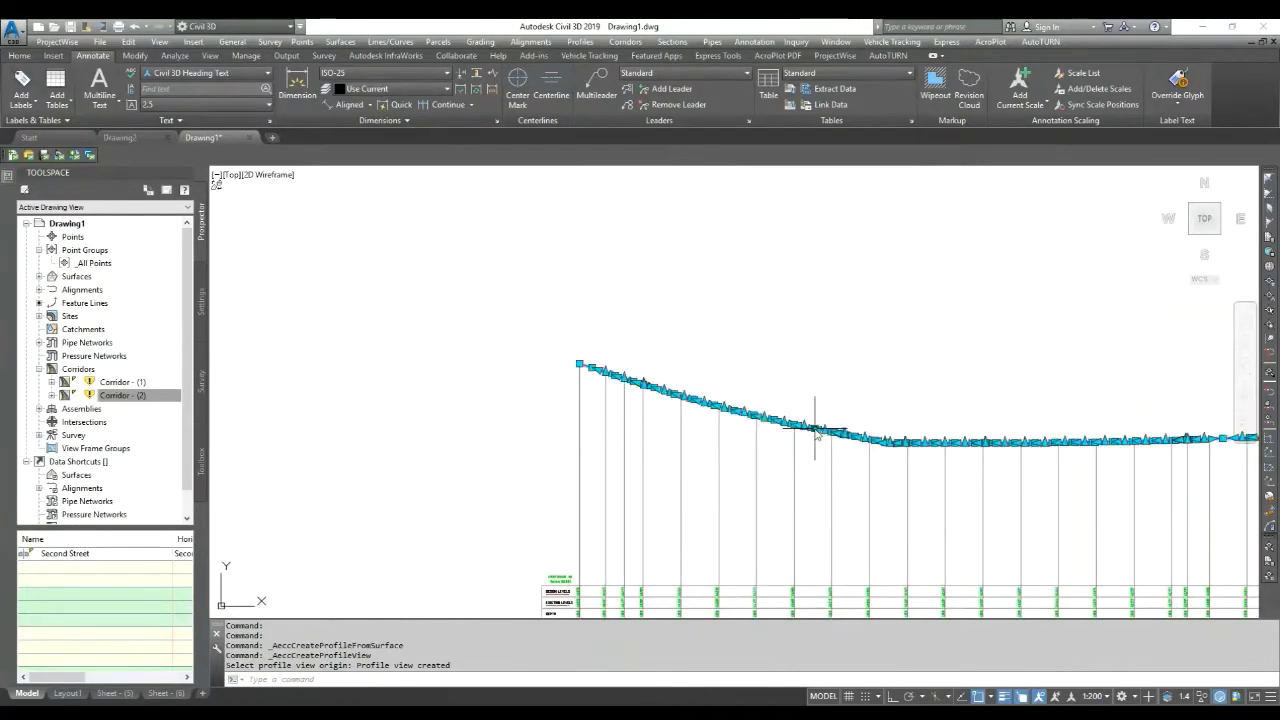
scroll(740, 420, up, 4)
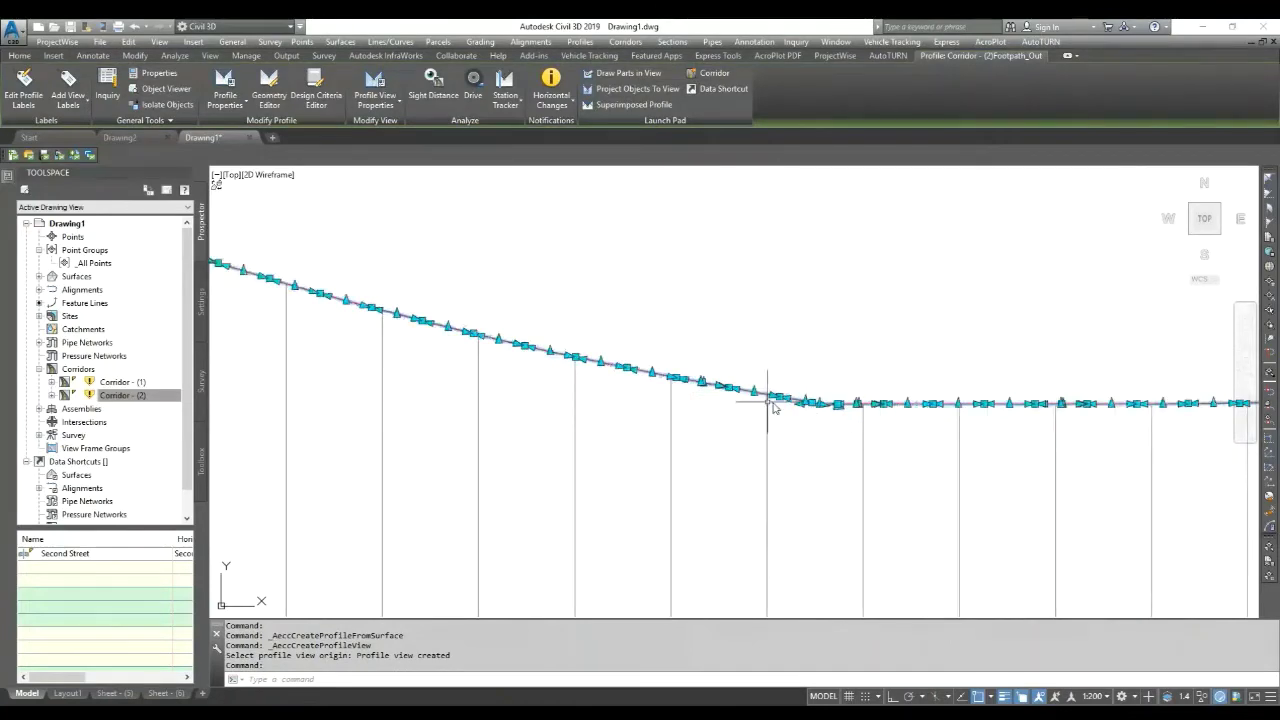
scroll(571, 371, down, 5)
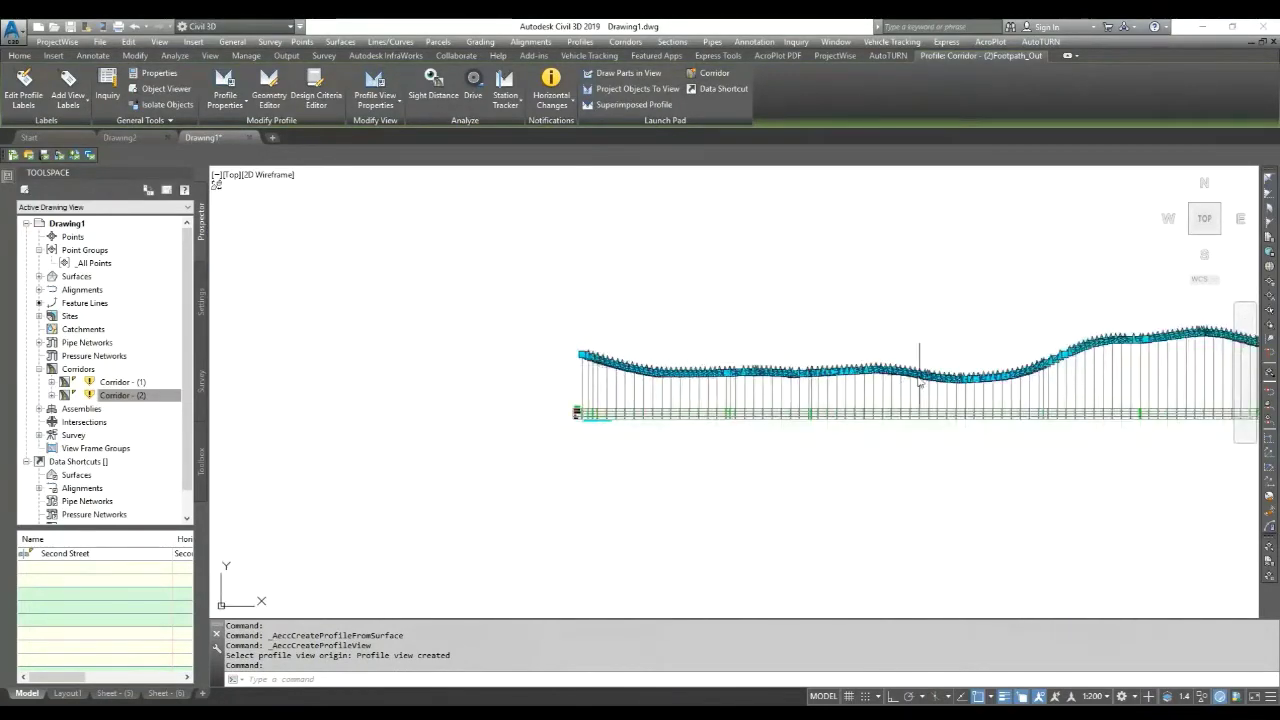
scroll(1100, 363, up, 5)
scroll(1020, 366, down, 6)
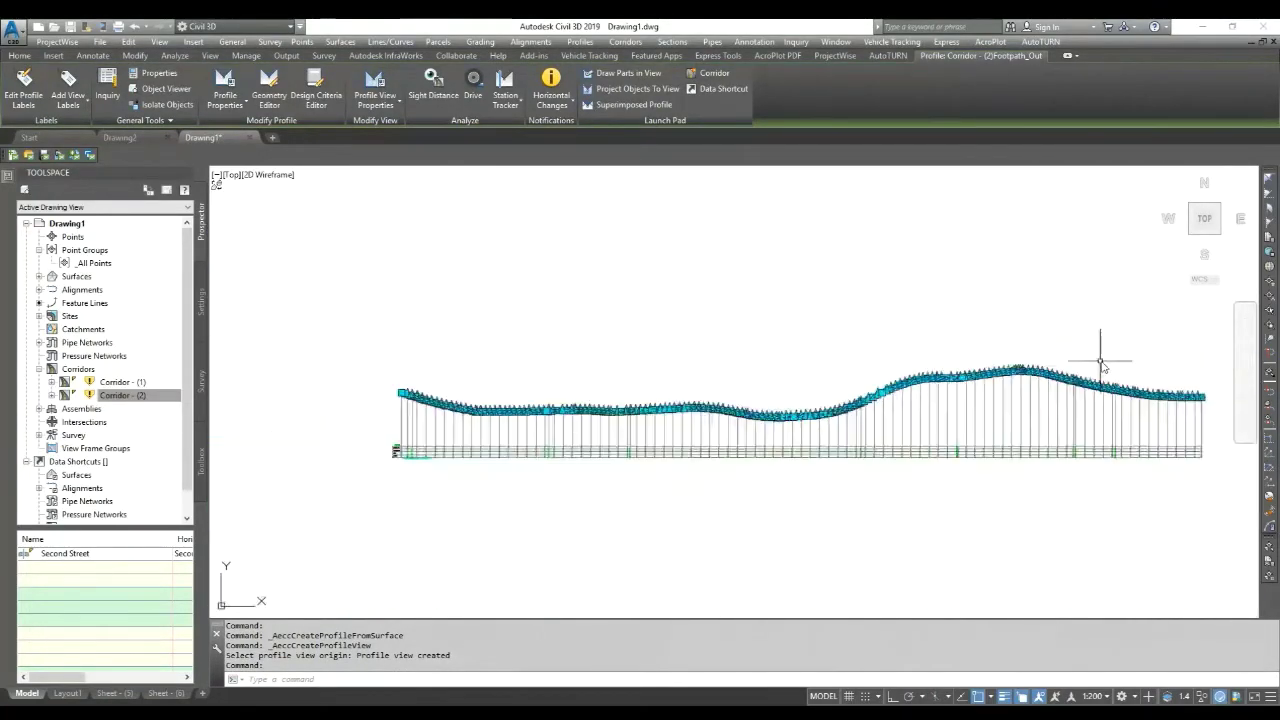
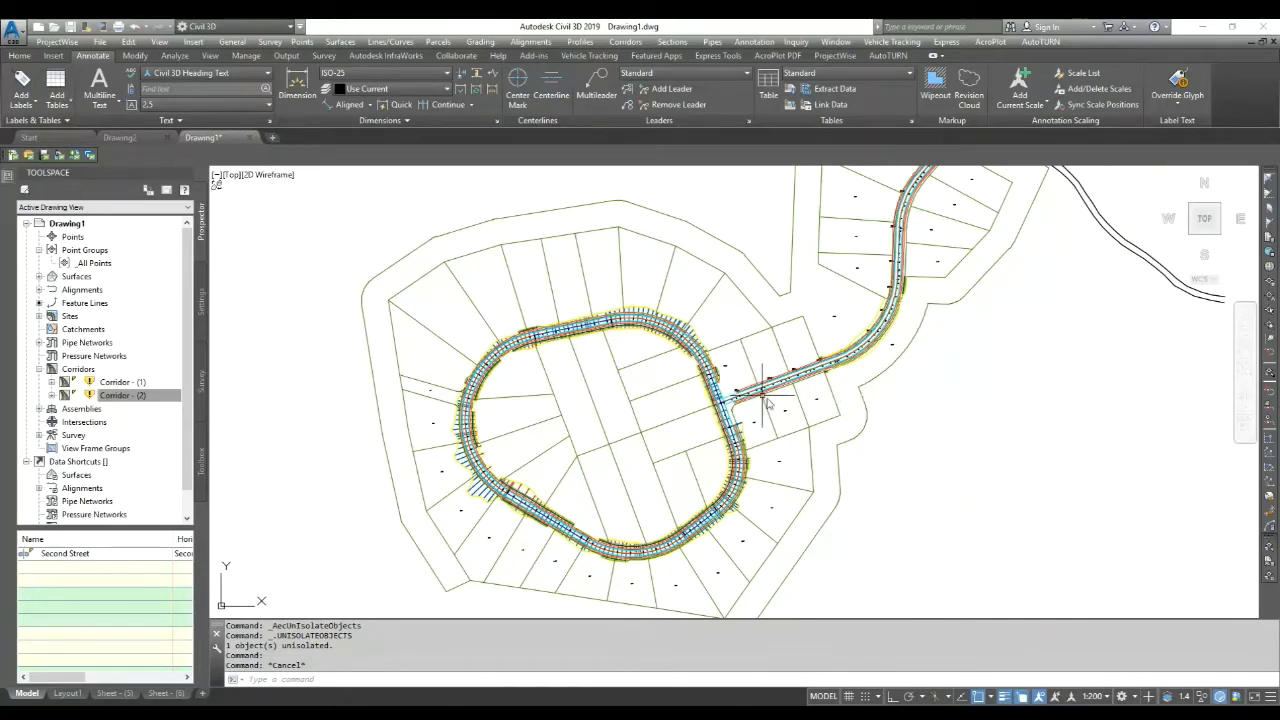
Step: Start a profile from the loop road corridor, picking the EC feature line west of the centreline just north of the intersection
scroll(755, 395, up, 4)
scroll(700, 380, up, 4)
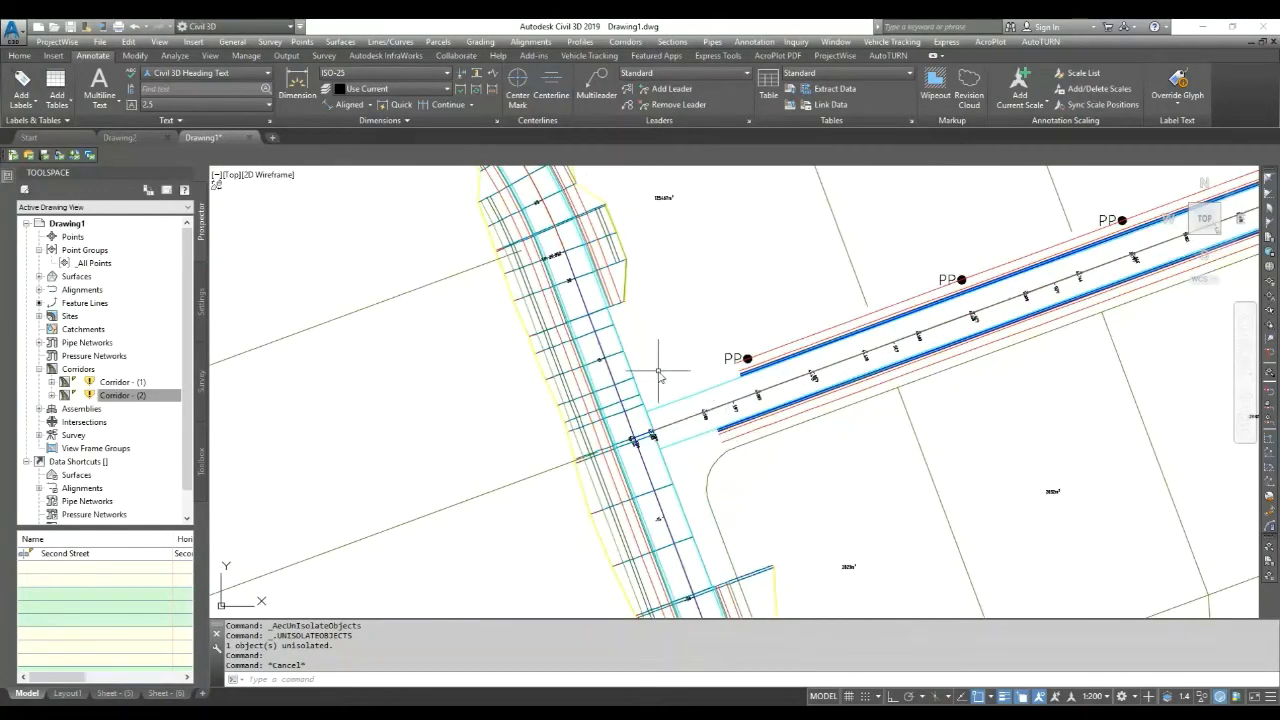
key(Escape)
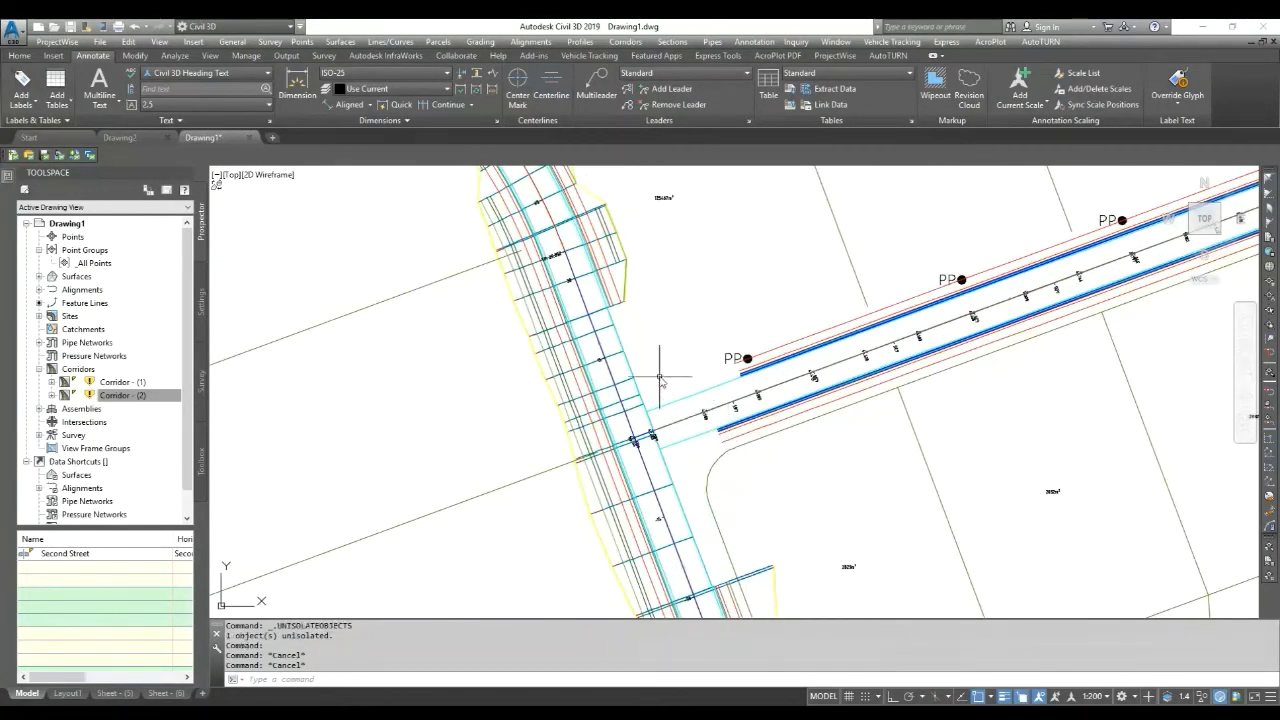
click(606, 337)
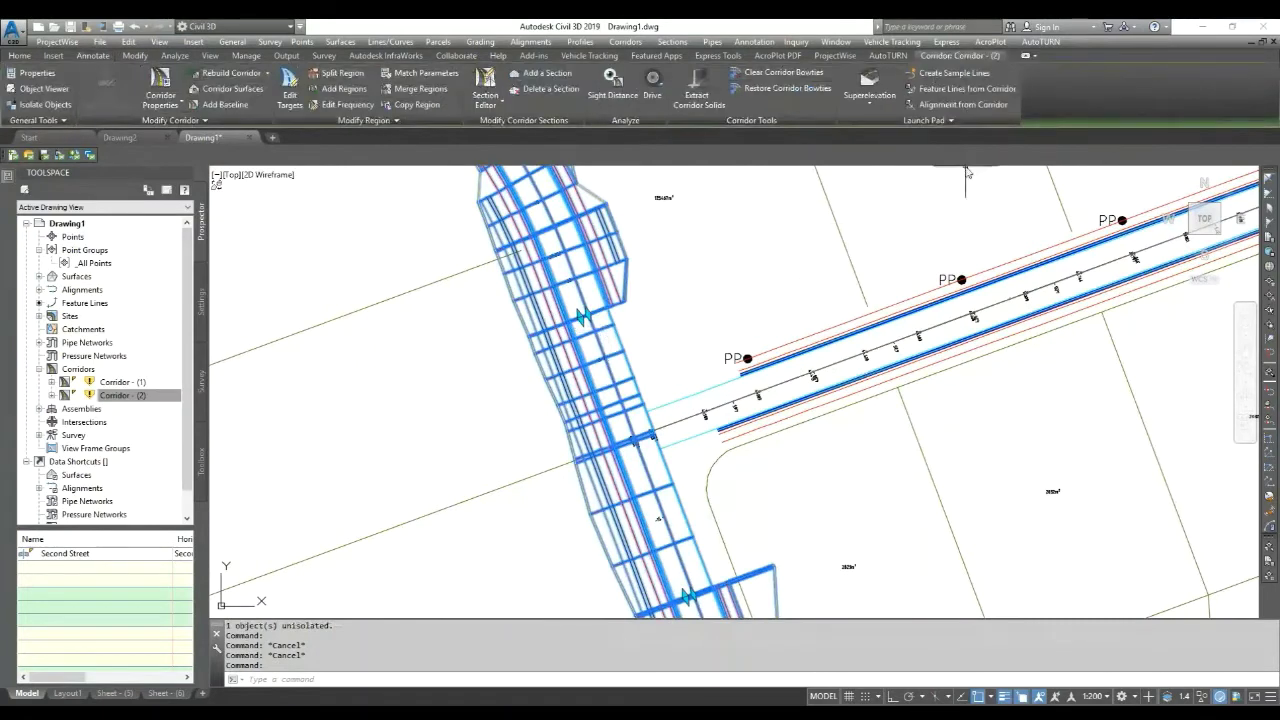
click(945, 118)
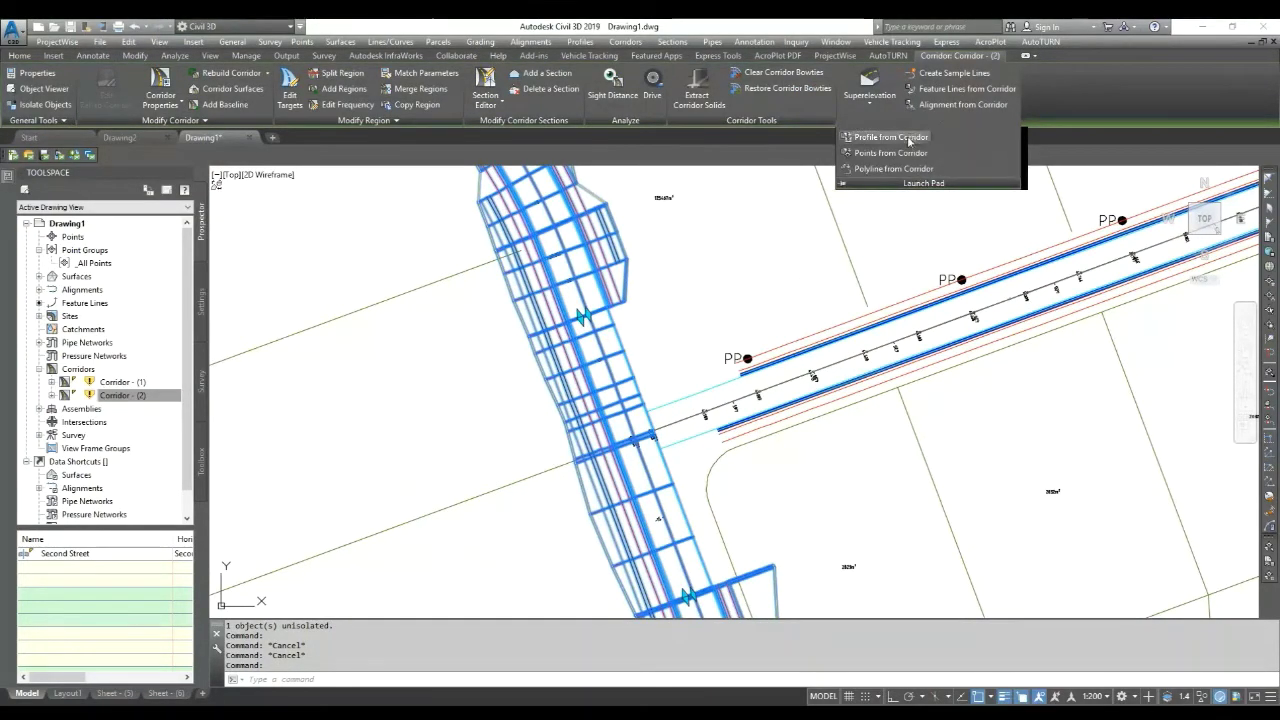
click(893, 137)
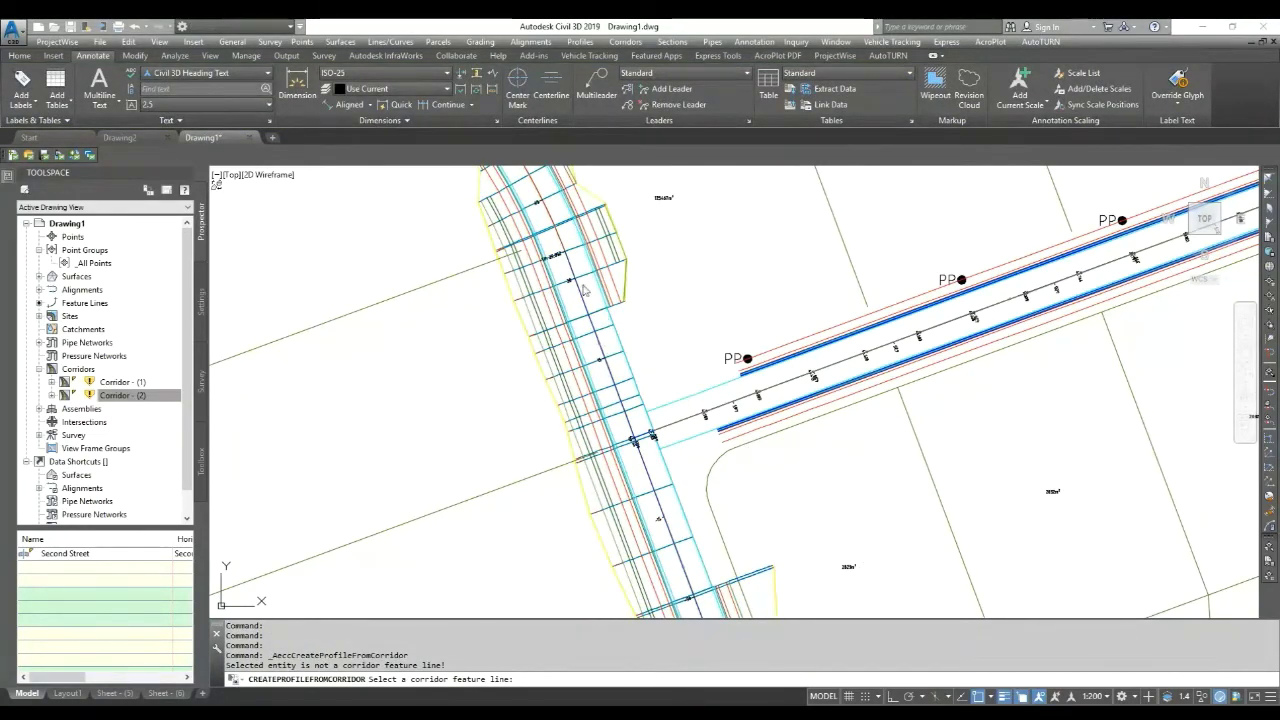
scroll(584, 289, up, 5)
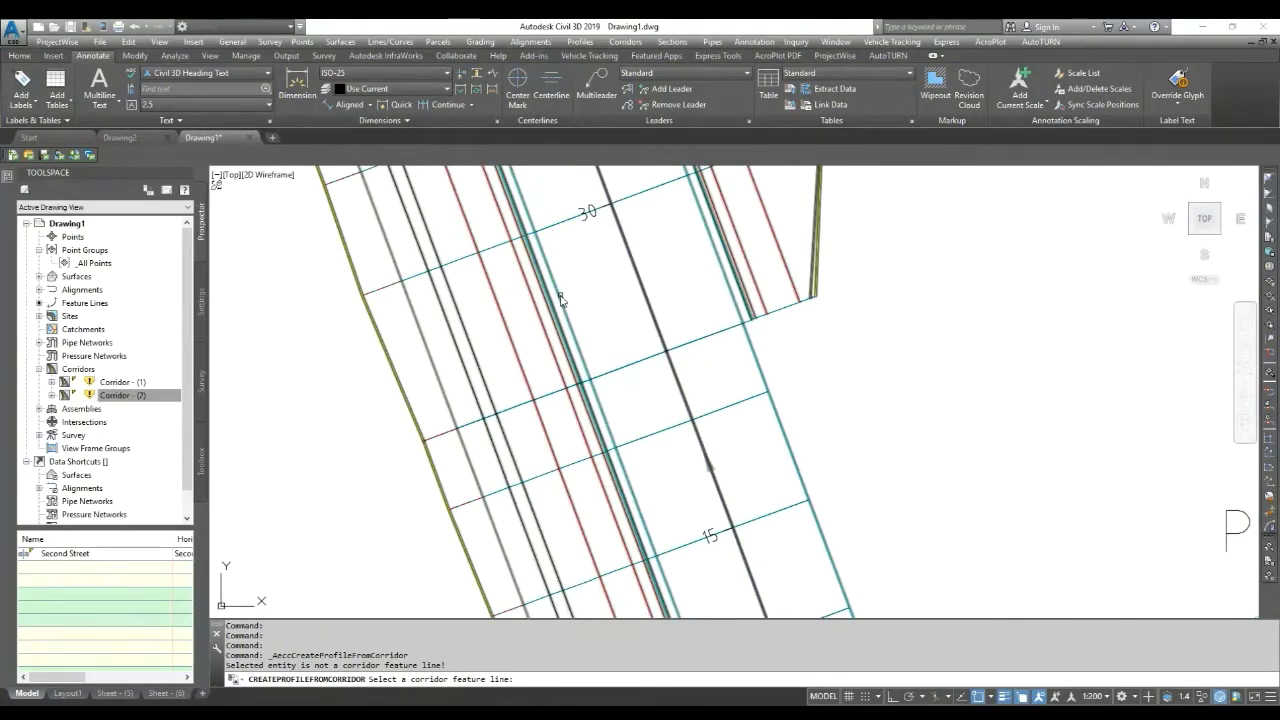
click(561, 299)
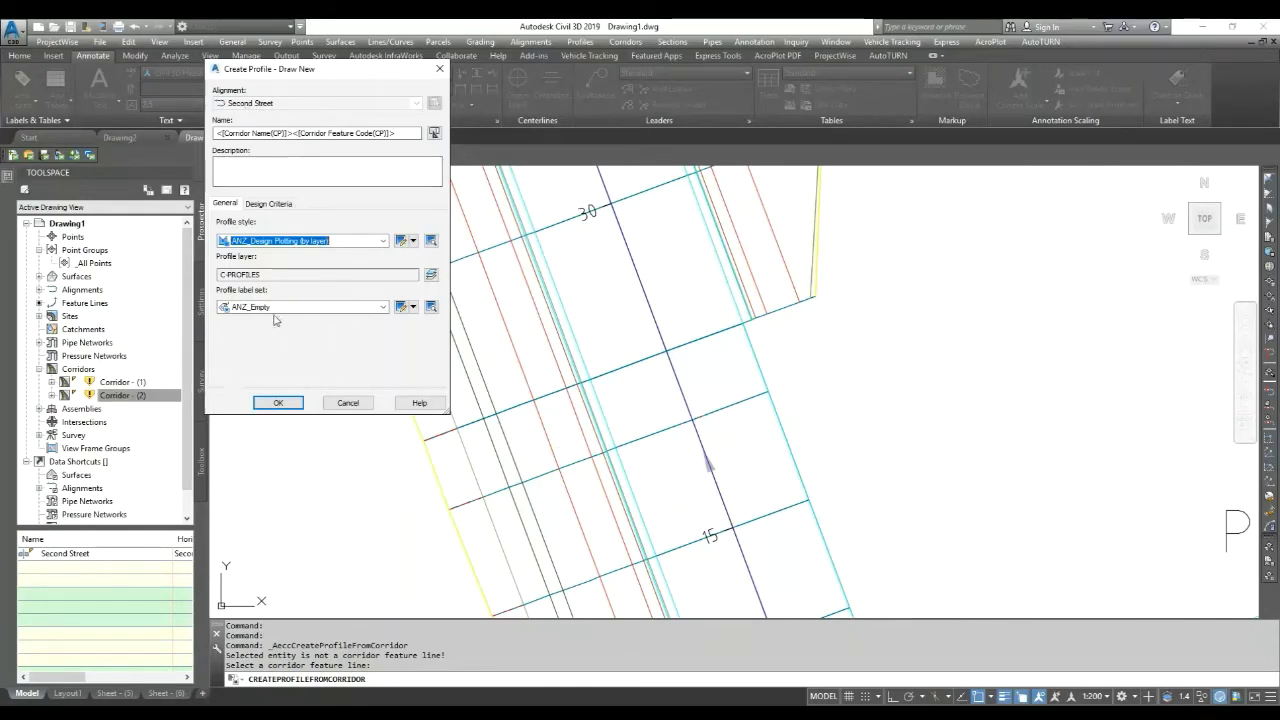
Step: Choose a profile label set and create the EC profile on Second Street with the ANZ_Design Plotting (by layer) style
click(383, 307)
click(265, 349)
click(280, 402)
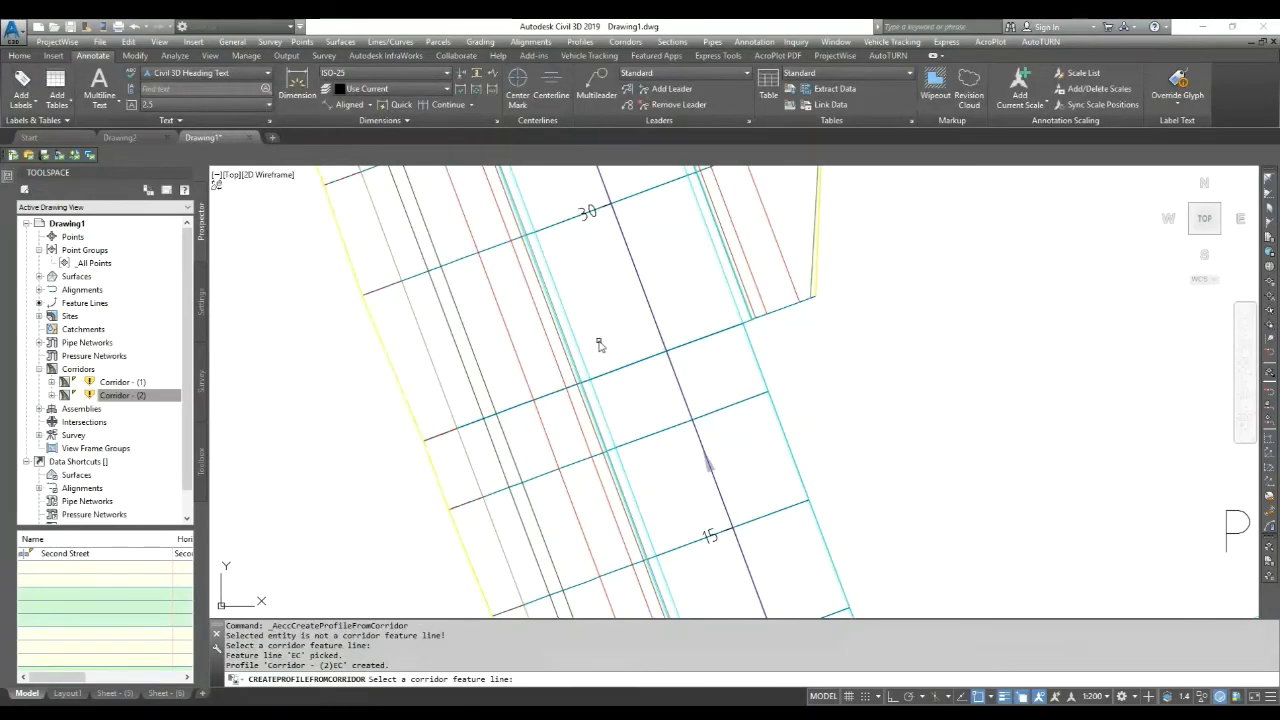
key(Escape)
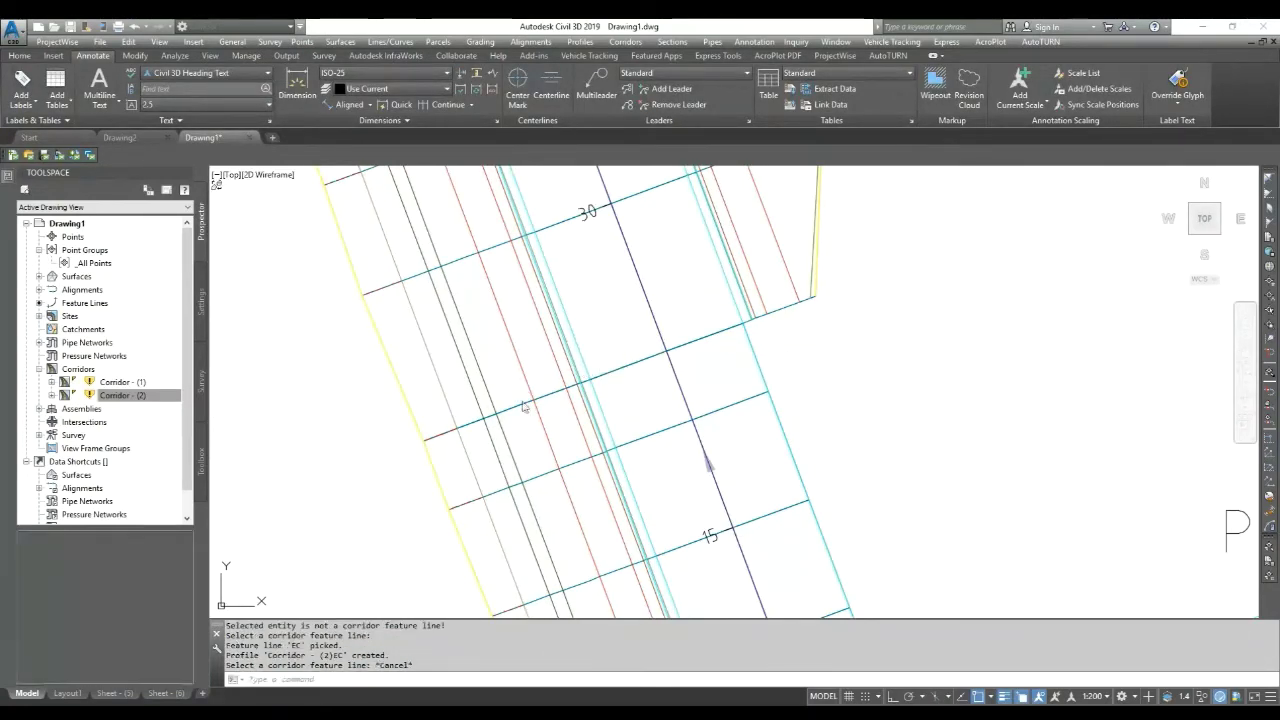
Step: Examine the new EC profile against the other profiles in the Second Street profile view
scroll(424, 427, down, 5)
scroll(424, 427, down, 5)
scroll(539, 400, up, 8)
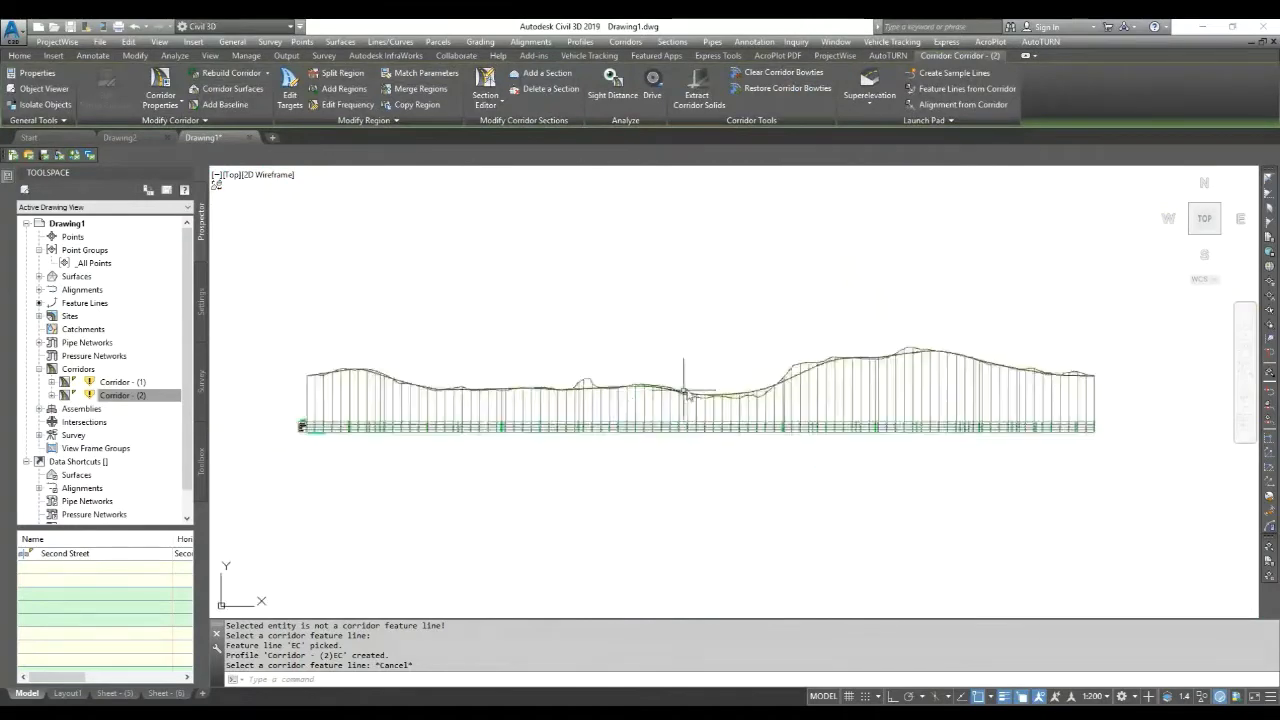
scroll(539, 400, up, 4)
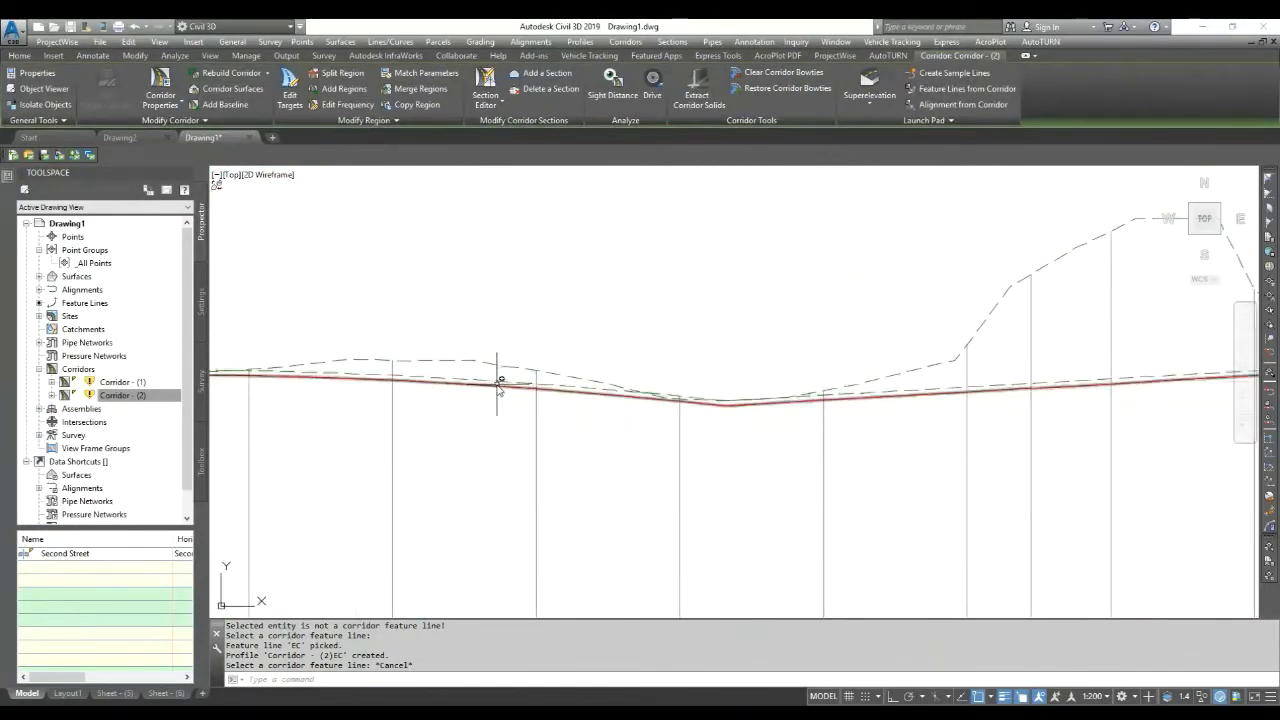
click(493, 383)
click(491, 389)
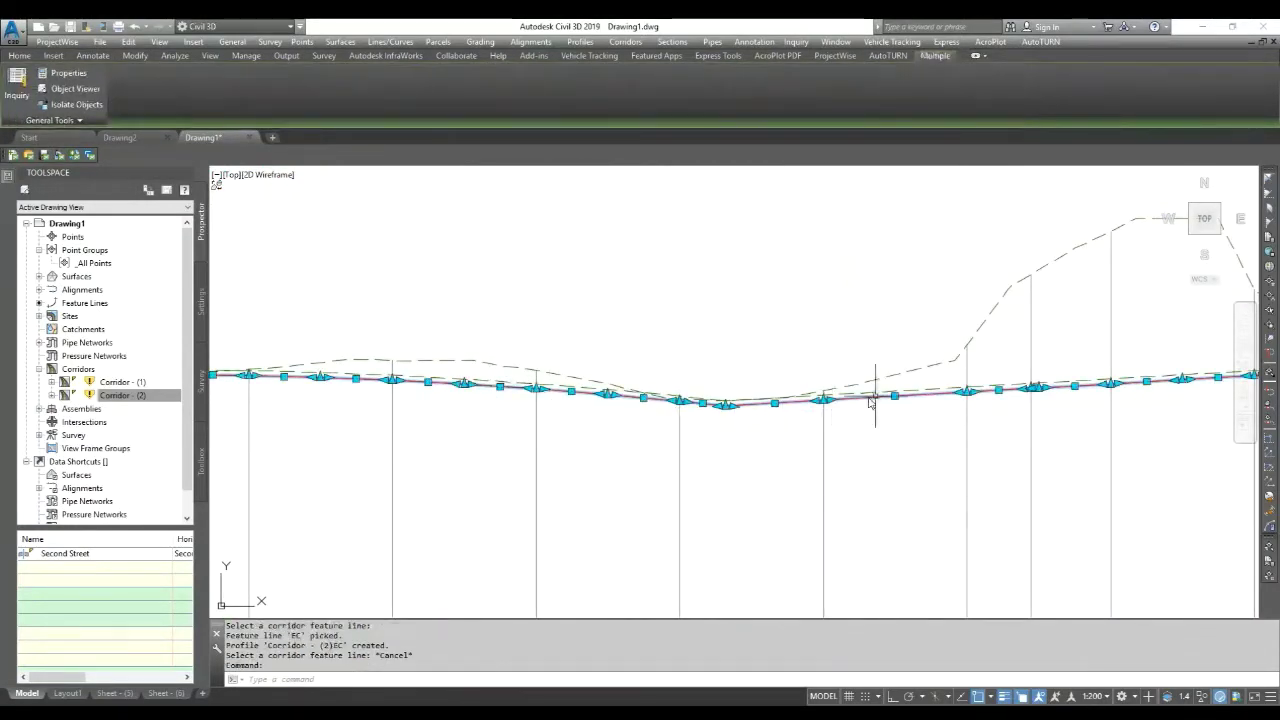
scroll(912, 398, down, 2)
scroll(832, 396, down, 2)
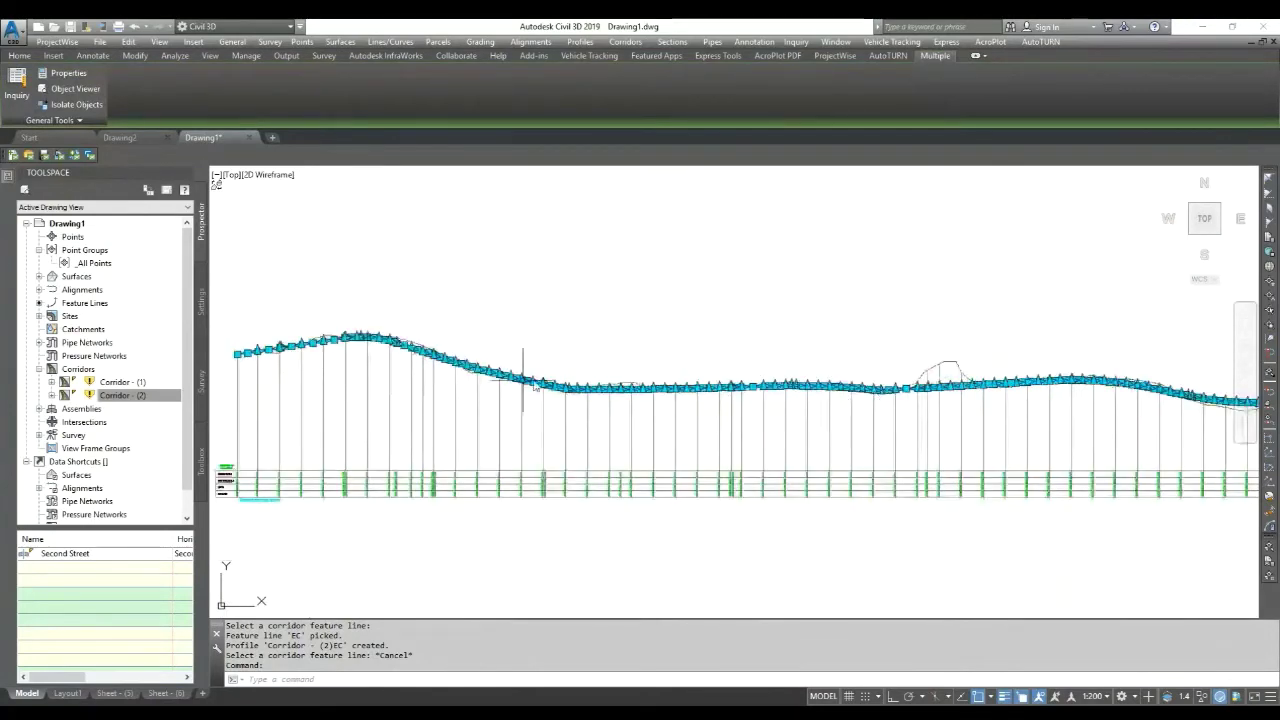
scroll(372, 350, up, 2)
scroll(380, 400, up, 3)
key(Escape)
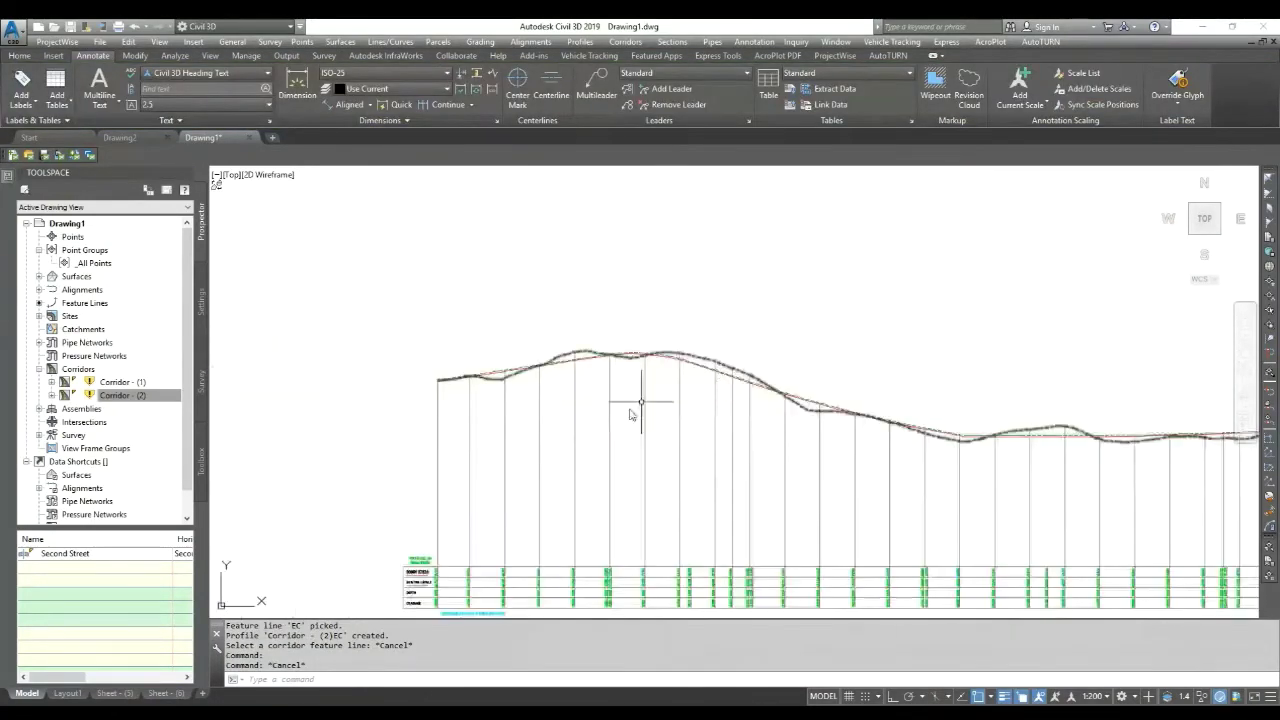
scroll(620, 400, down, 3)
scroll(522, 443, down, 2)
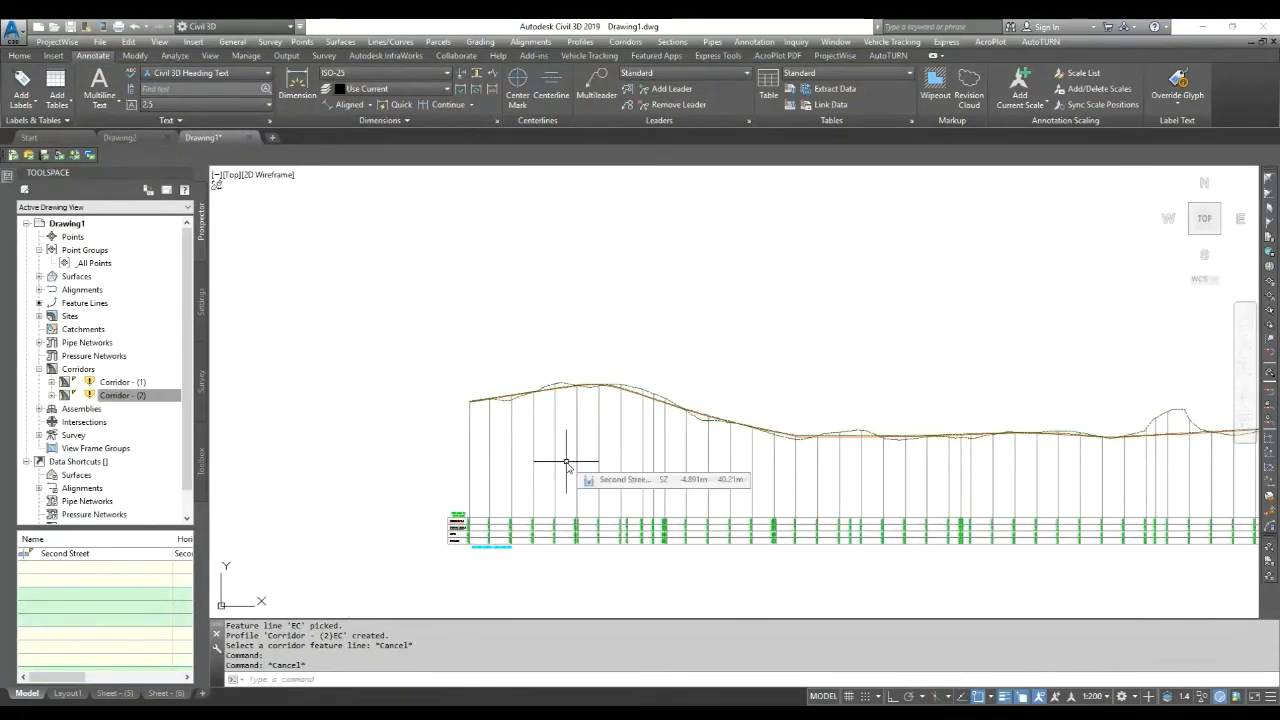
Step: Create a Second Street profile from the loop road corridor's western Daylight feature line, with ANZ_Design Plotting (by layer) style and ANZ_Empty label set
scroll(566, 464, down, 6)
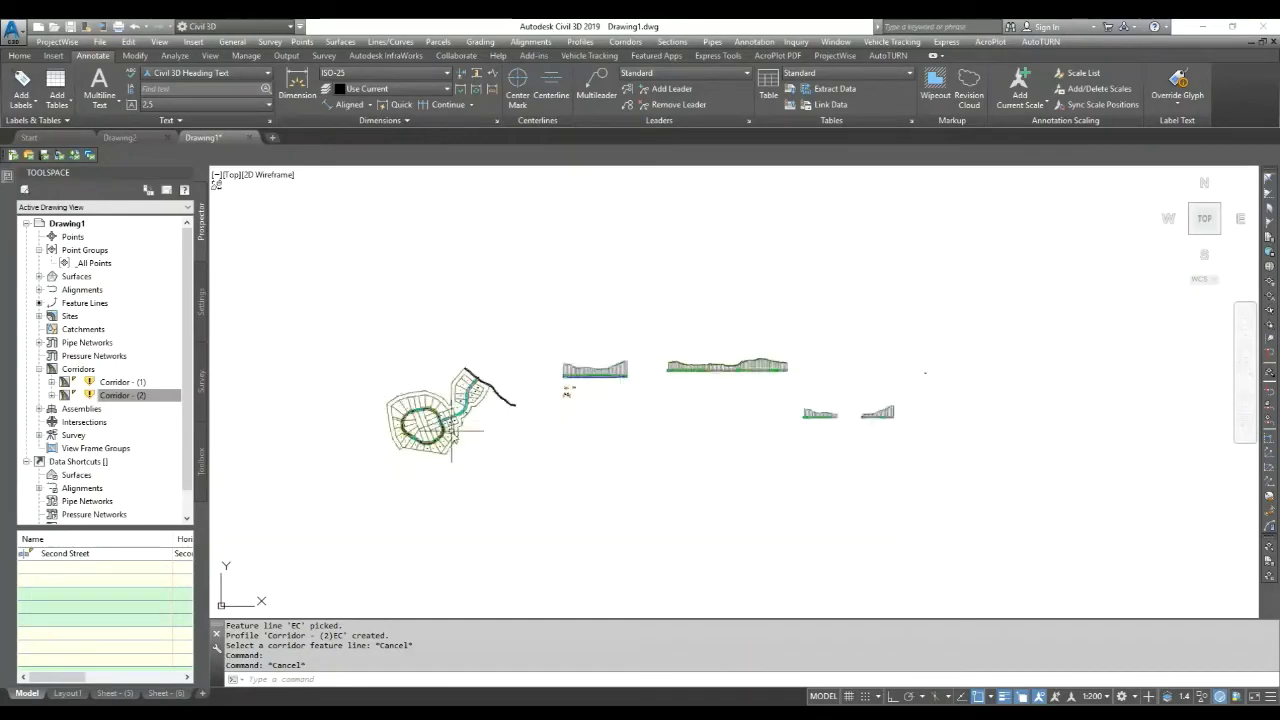
scroll(443, 415, up, 5)
scroll(500, 405, up, 8)
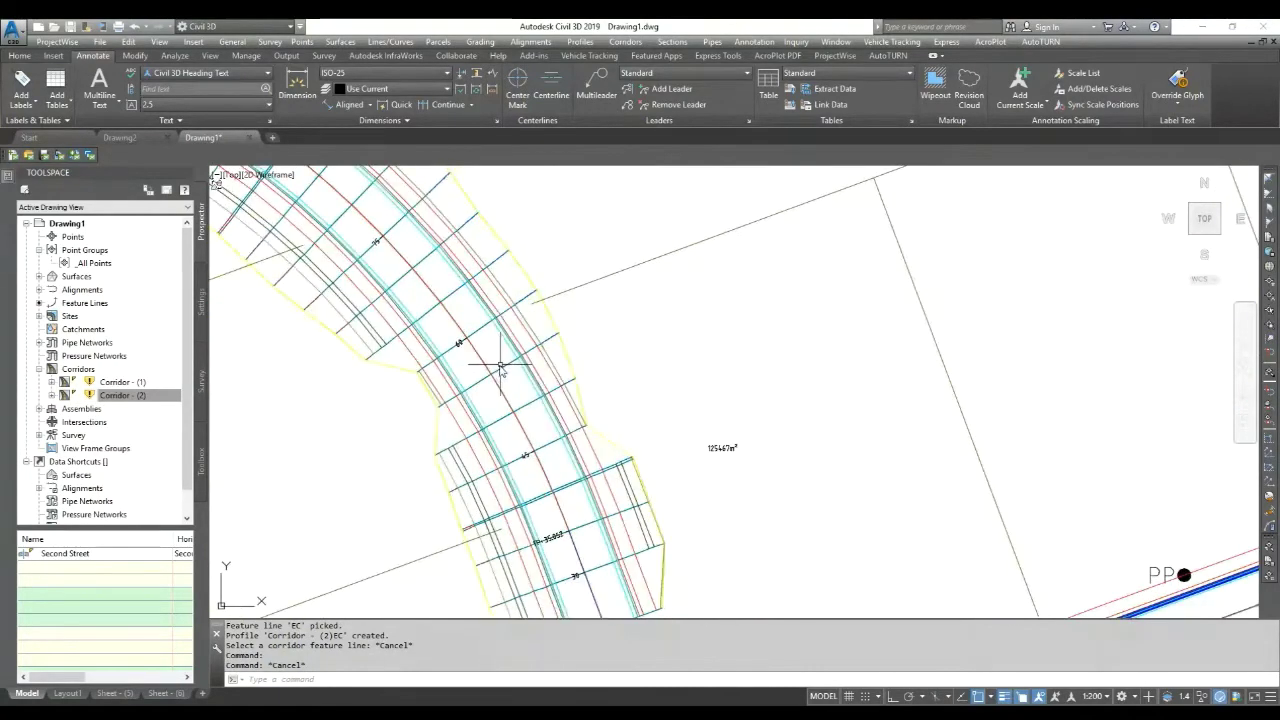
click(504, 366)
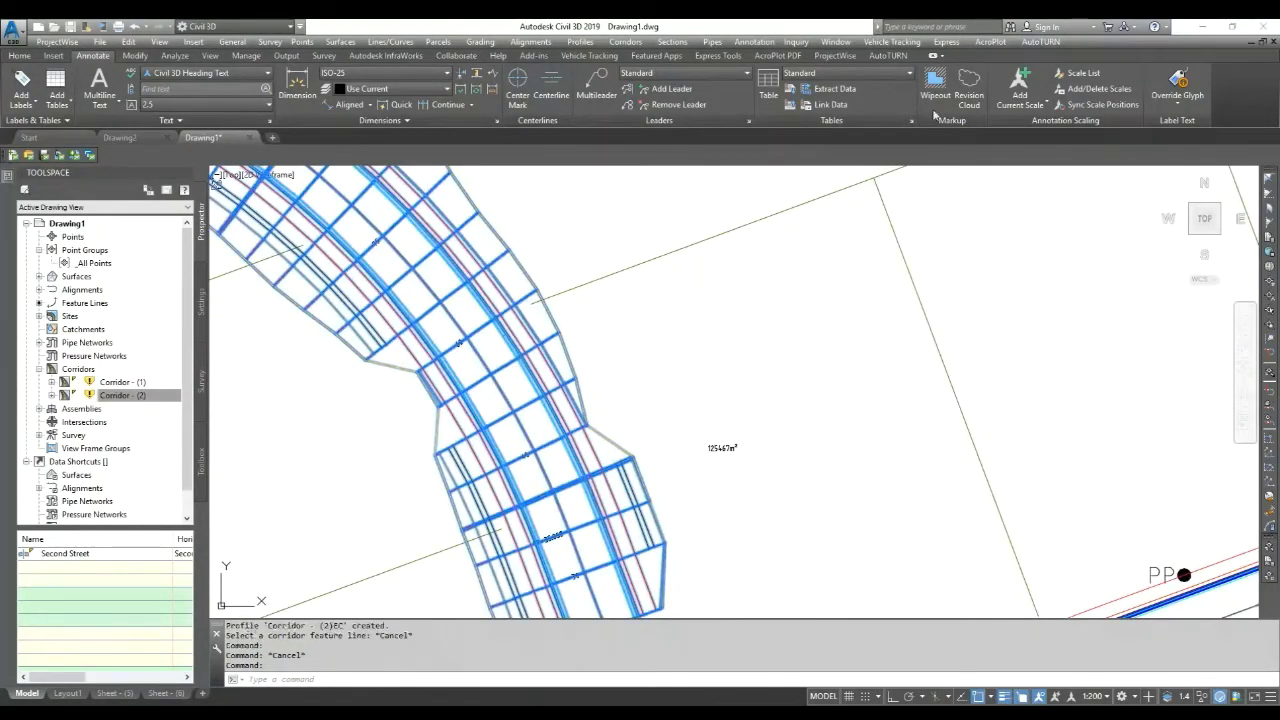
click(935, 121)
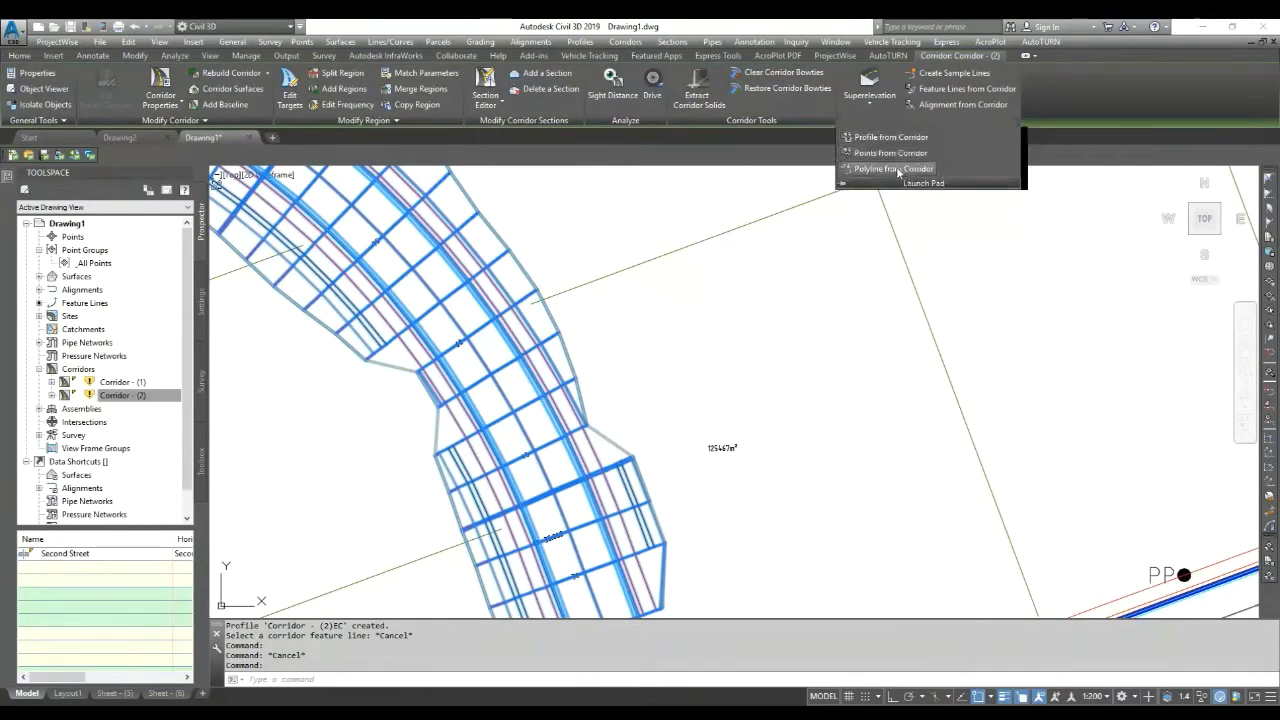
click(889, 137)
key(Return)
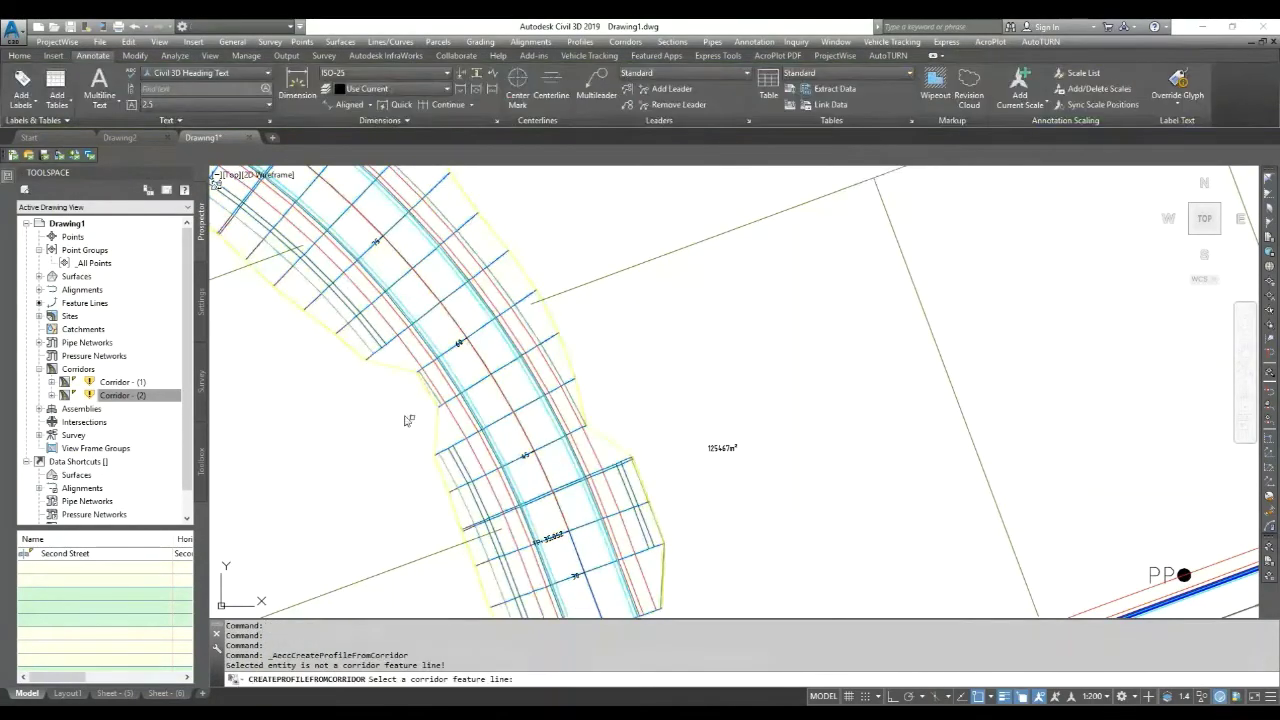
click(450, 463)
scroll(458, 440, up, 4)
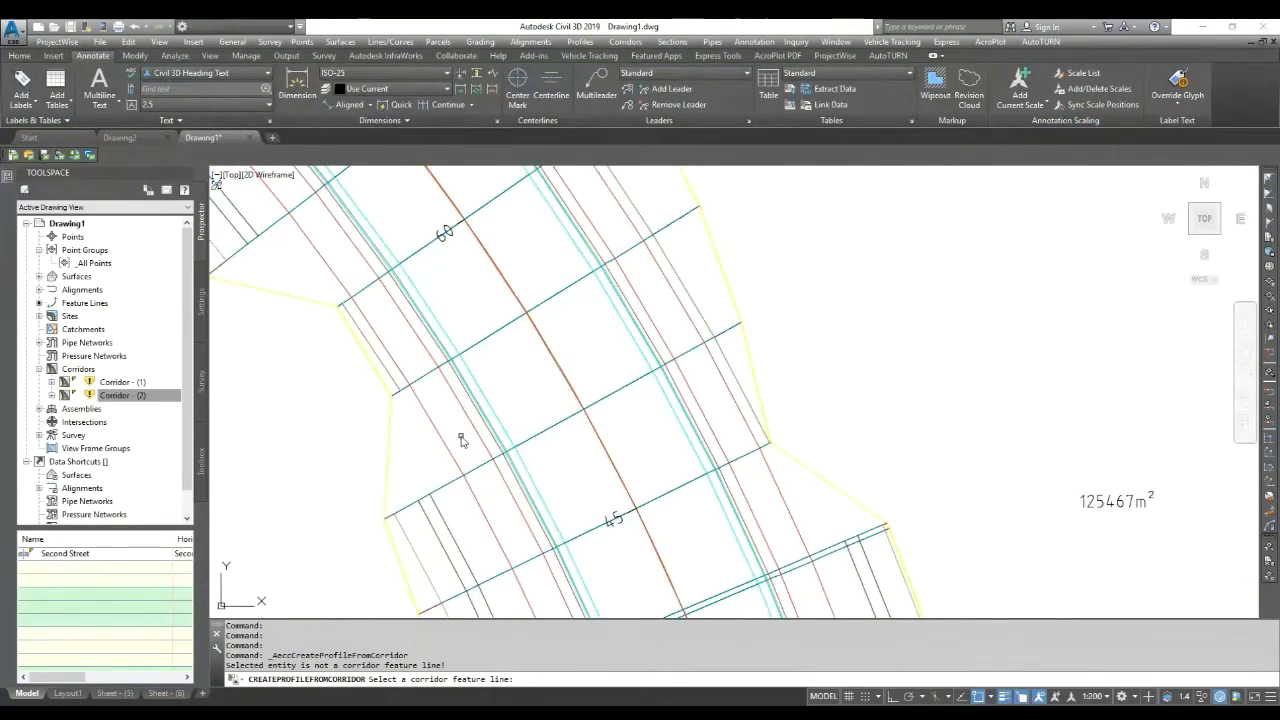
scroll(455, 435, down, 3)
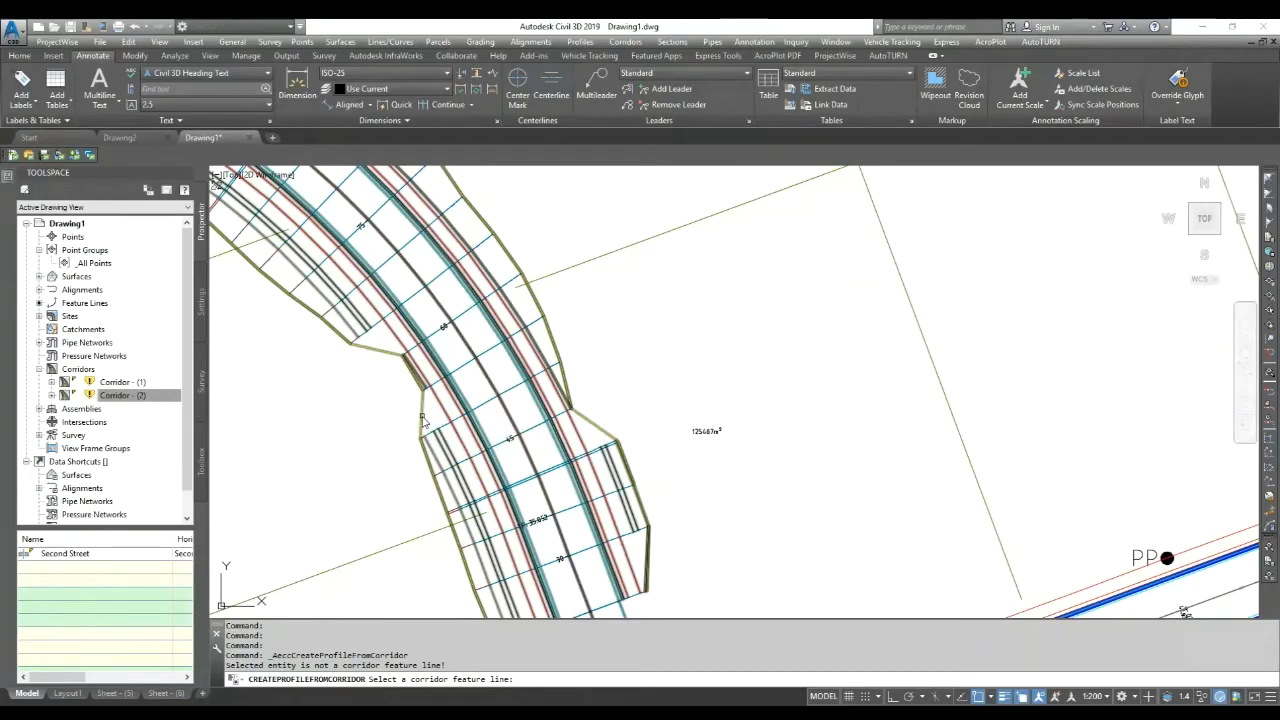
click(422, 418)
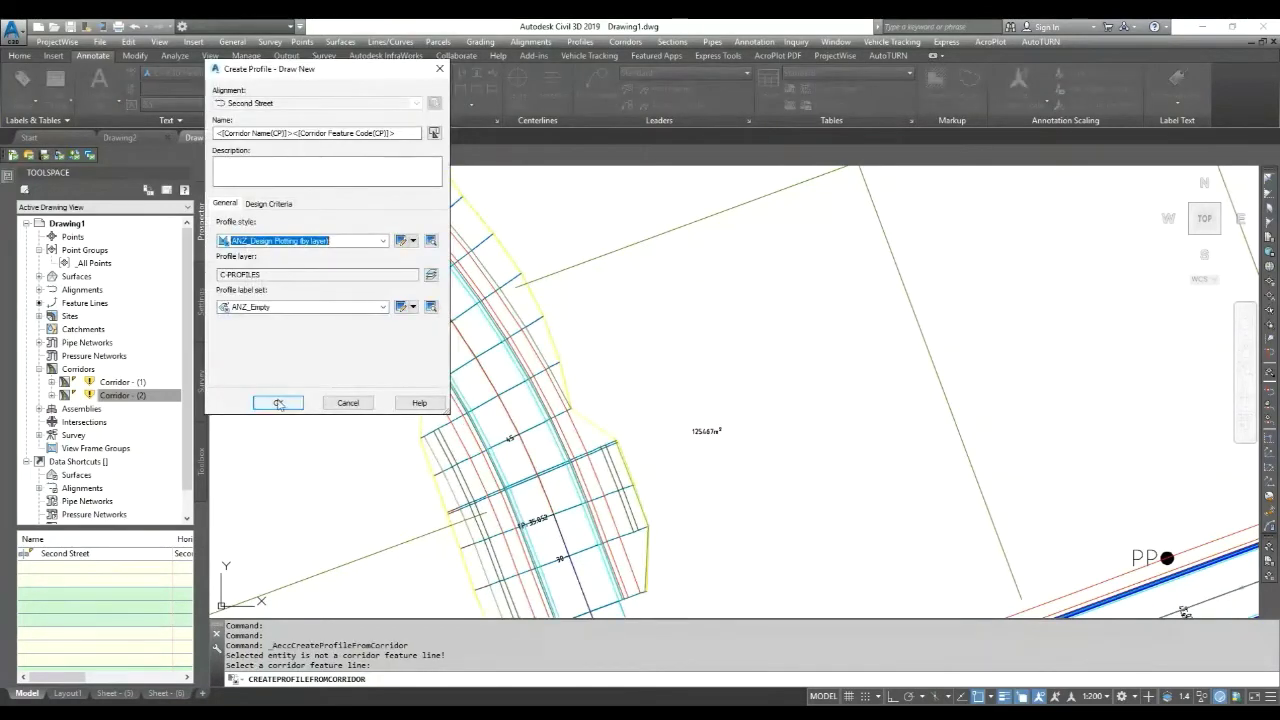
click(278, 403)
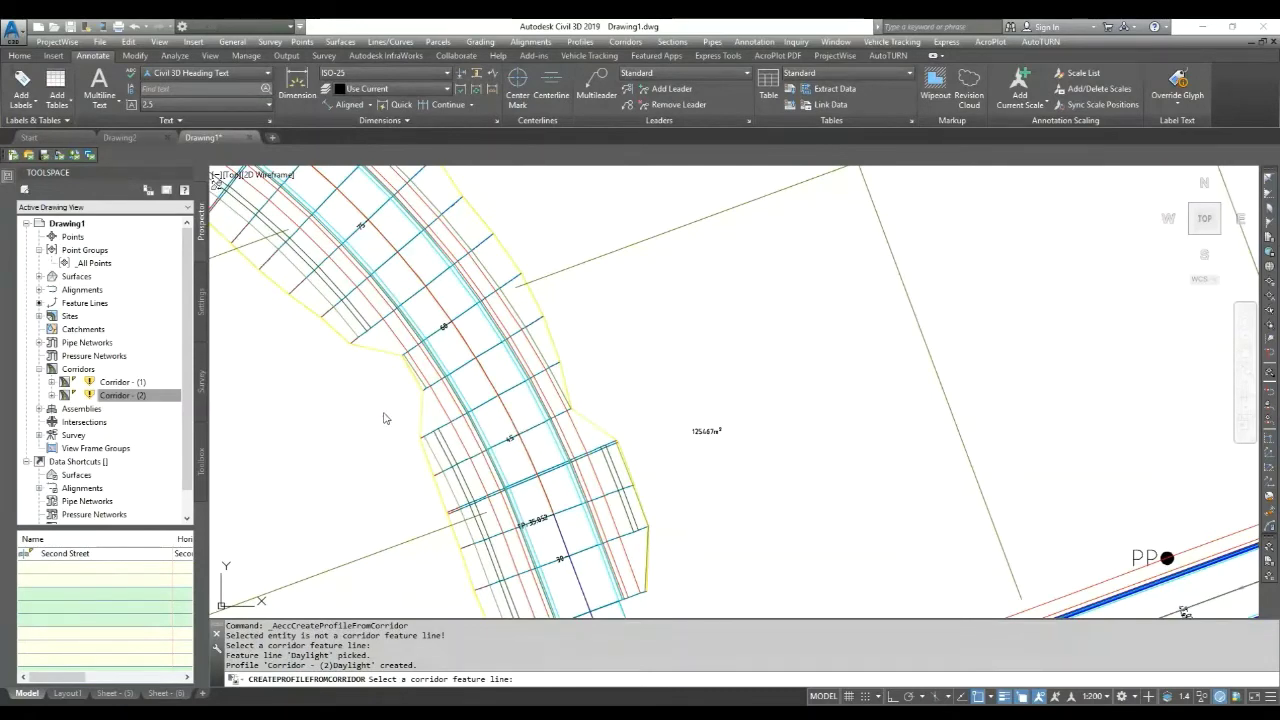
key(Escape)
click(410, 440)
Step: Examine the shape of the new Daylight profile against the other profiles along the Second Street profile view
scroll(410, 440, down, 12)
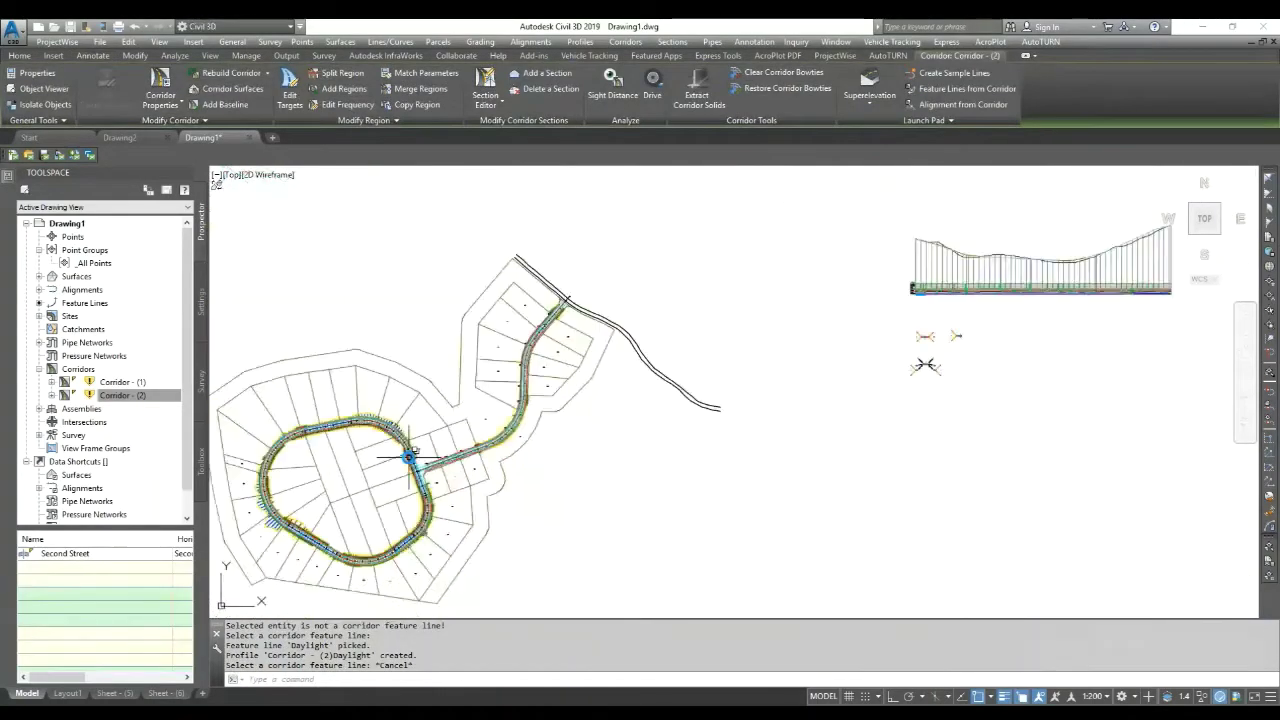
scroll(623, 415, up, 8)
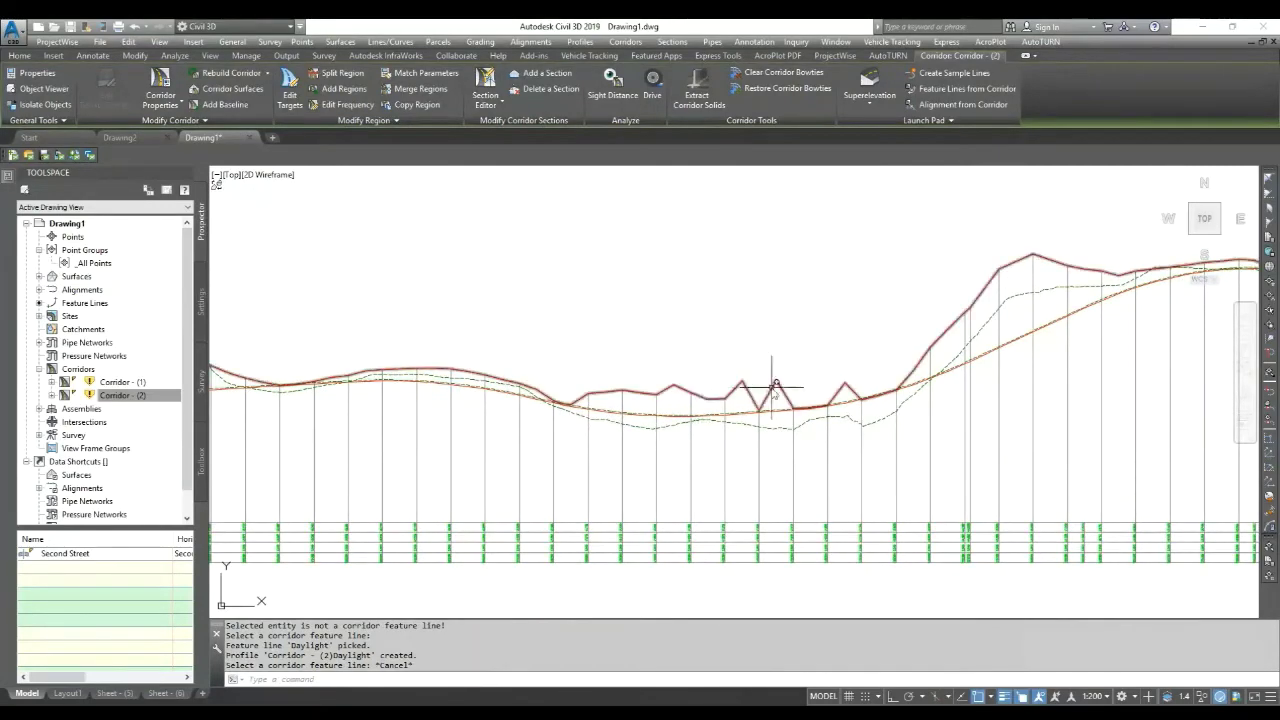
scroll(920, 325, up, 2)
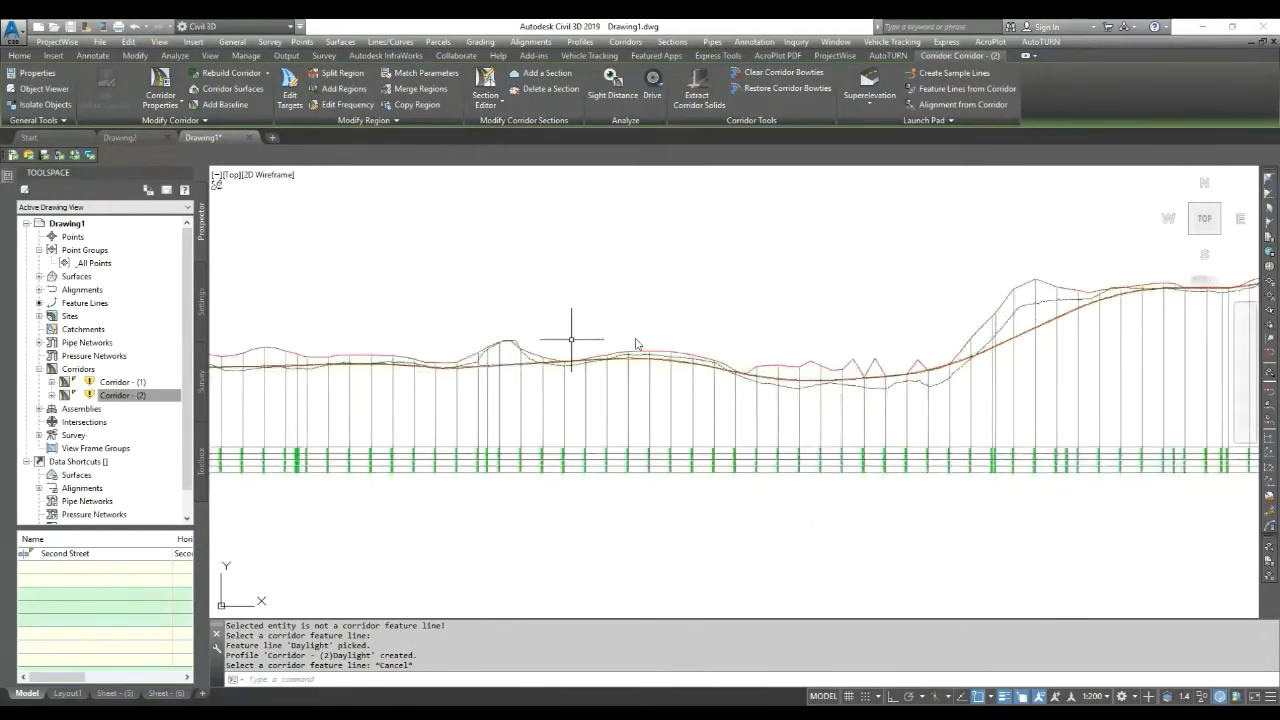
scroll(400, 365, up, 2)
scroll(943, 363, down, 2)
scroll(486, 357, down, 1)
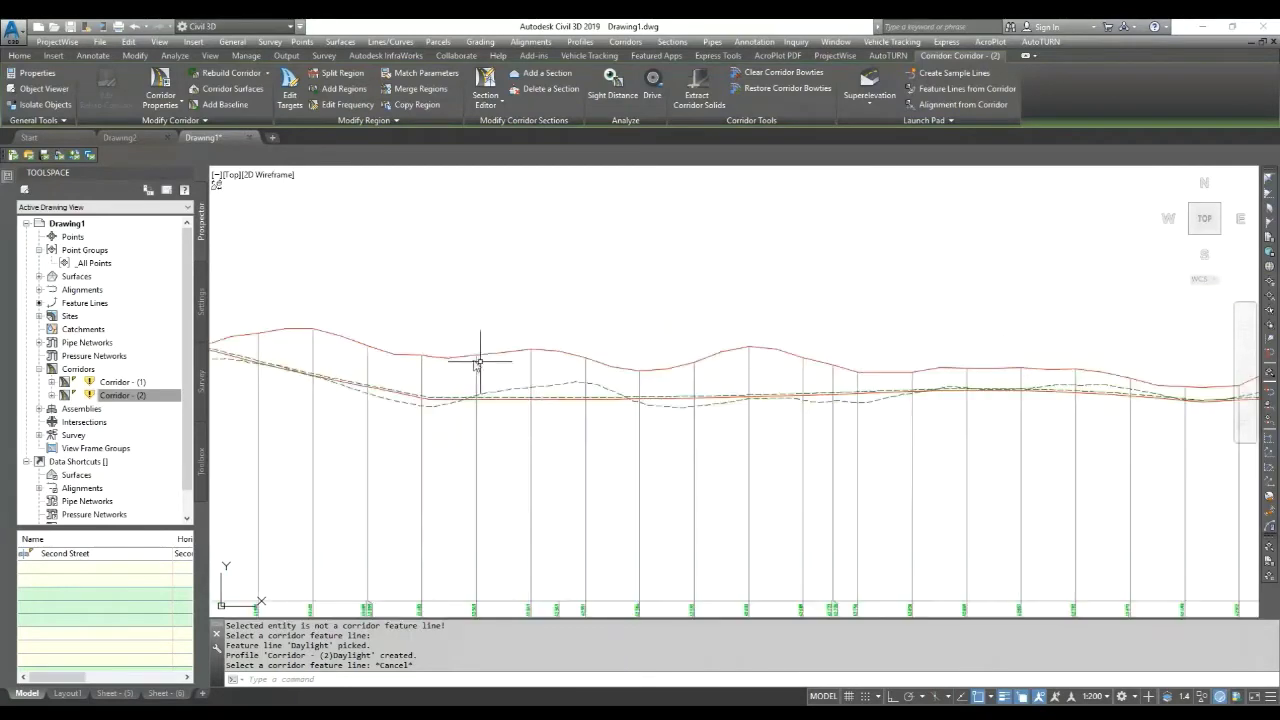
scroll(1000, 345, down, 1)
scroll(1035, 340, up, 1)
scroll(671, 343, up, 2)
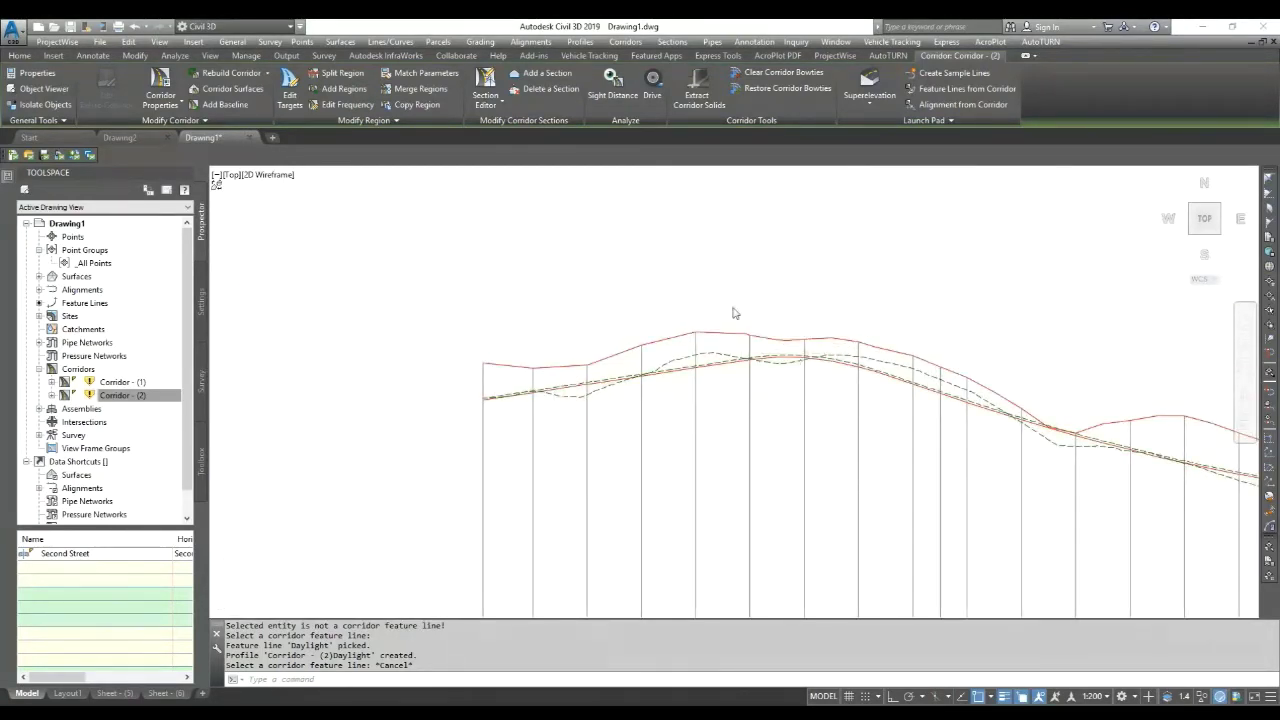
scroll(712, 390, down, 3)
scroll(712, 390, up, 4)
scroll(708, 408, up, 1)
scroll(703, 417, down, 1)
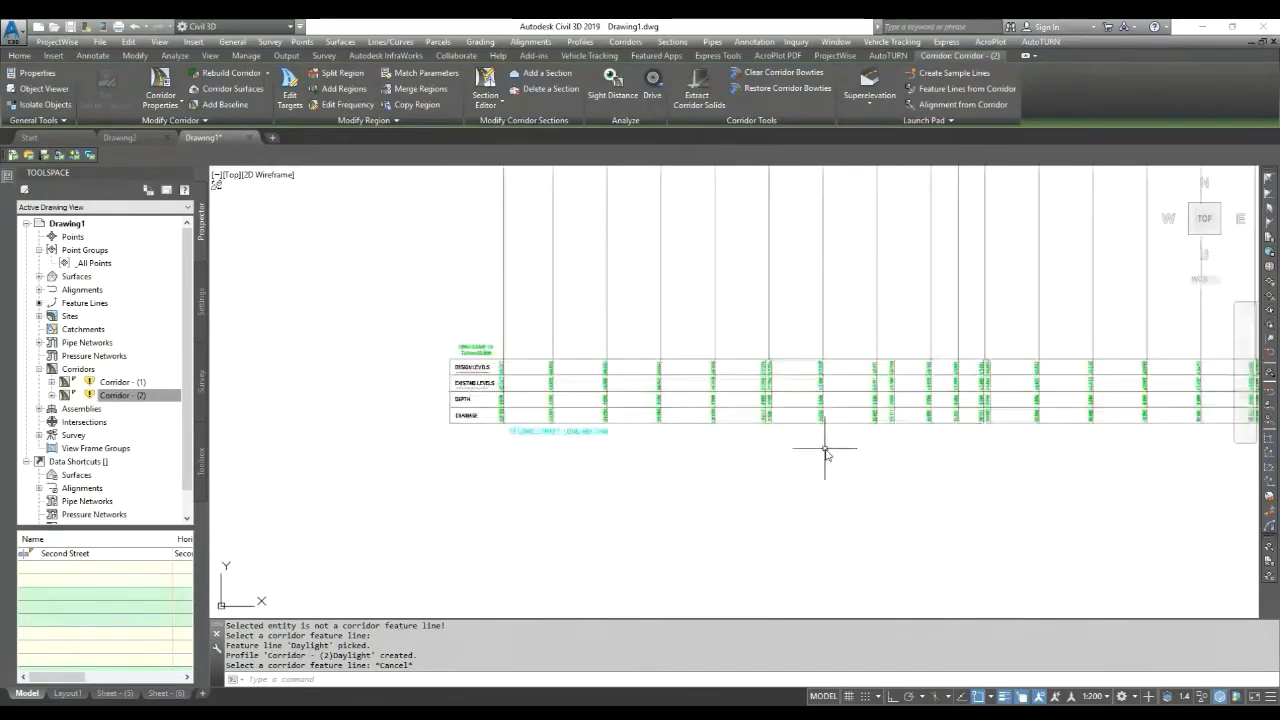
scroll(686, 443, down, 3)
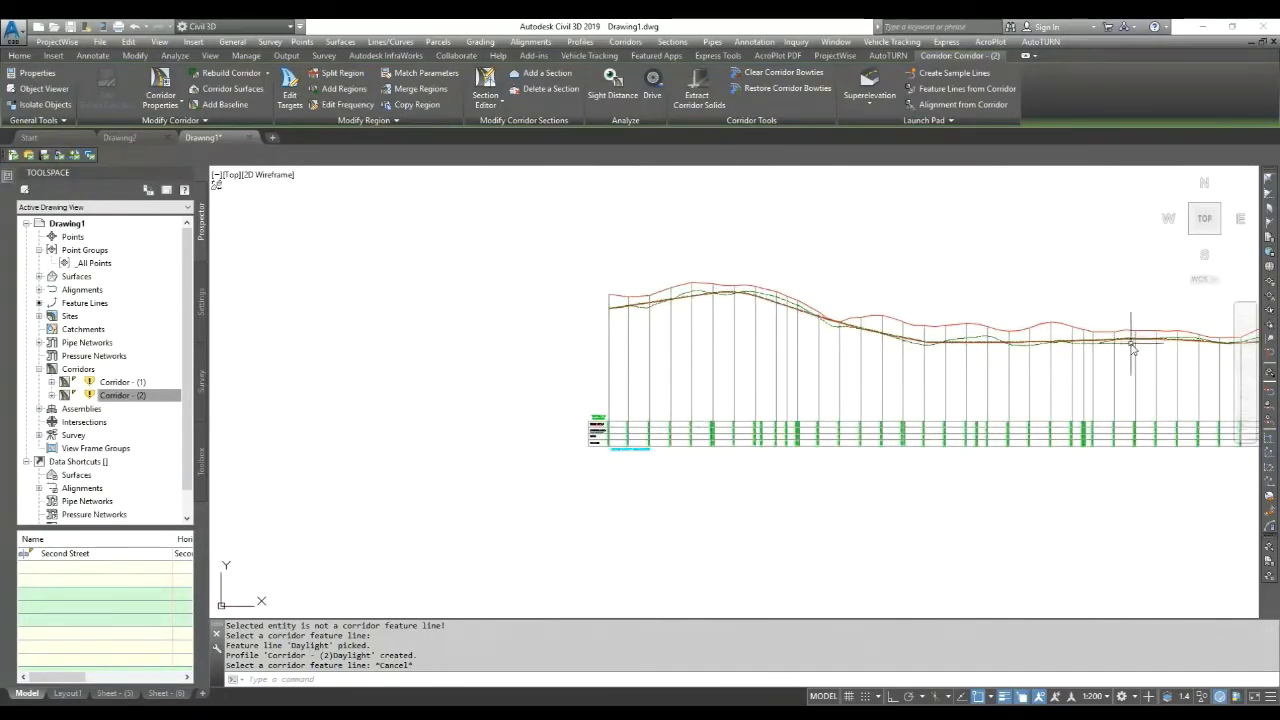
scroll(1118, 350, down, 1)
scroll(811, 407, down, 5)
scroll(509, 486, up, 2)
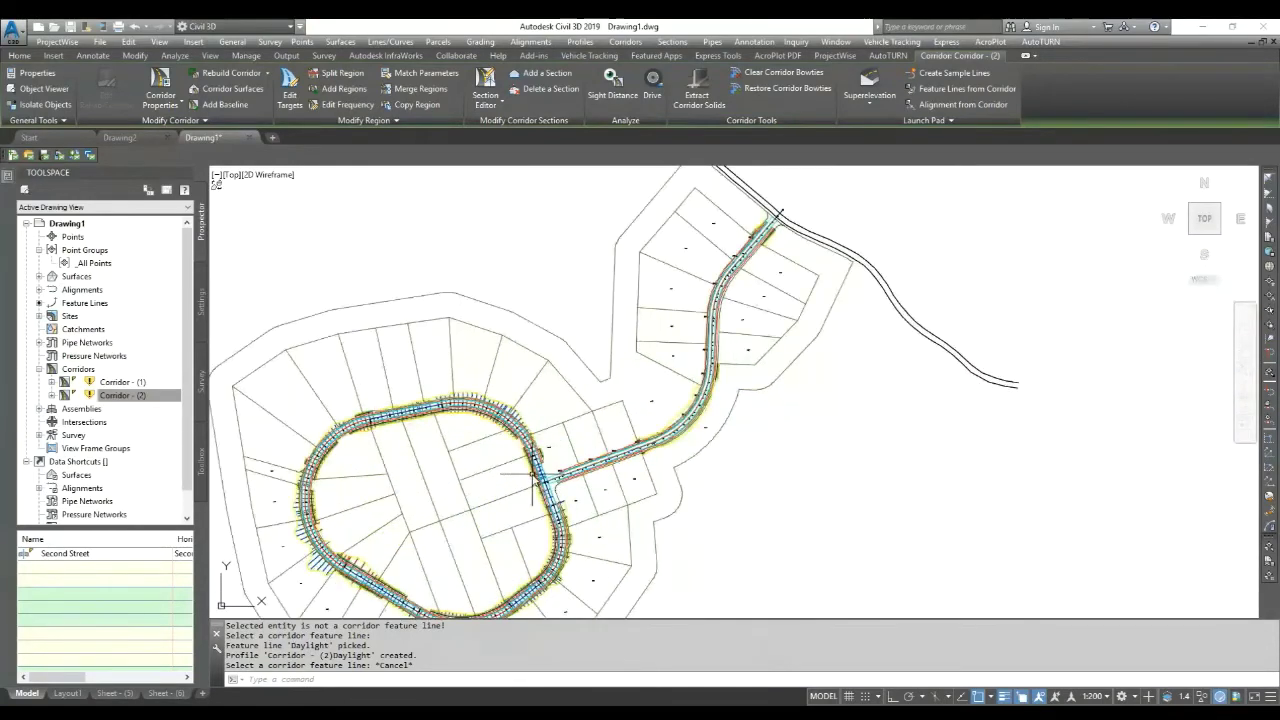
scroll(532, 474, up, 3)
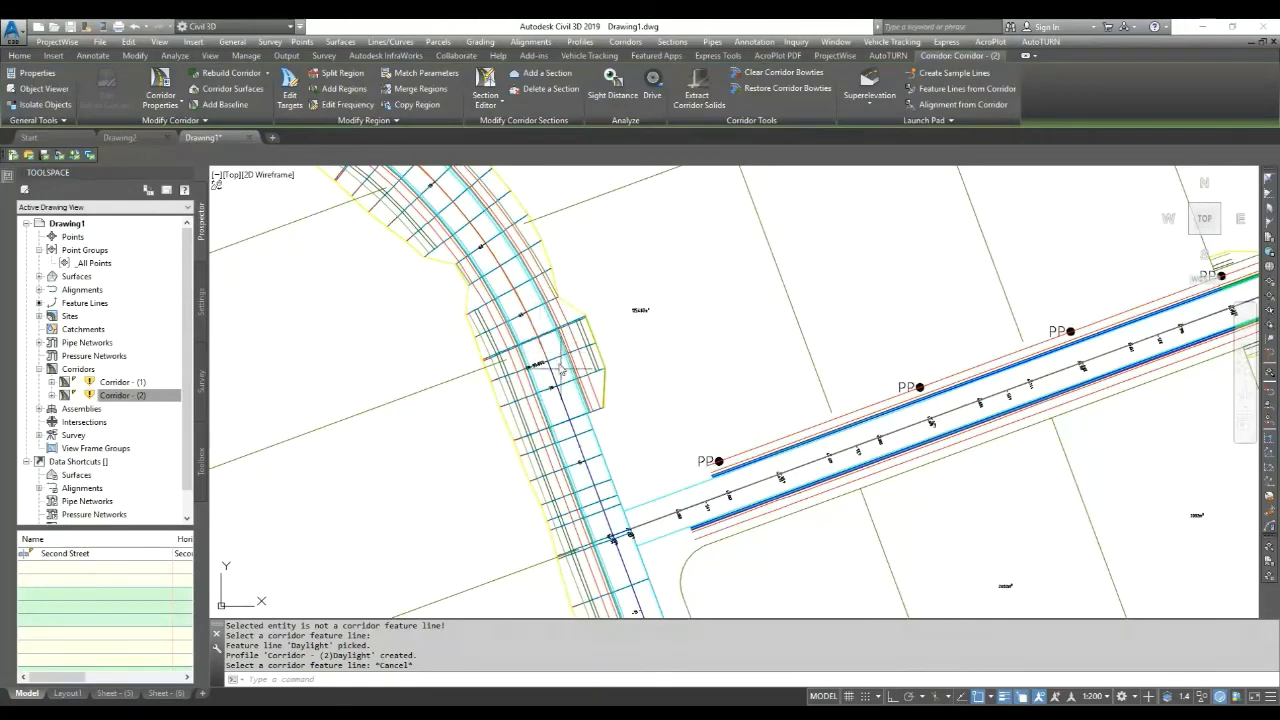
scroll(455, 443, down, 5)
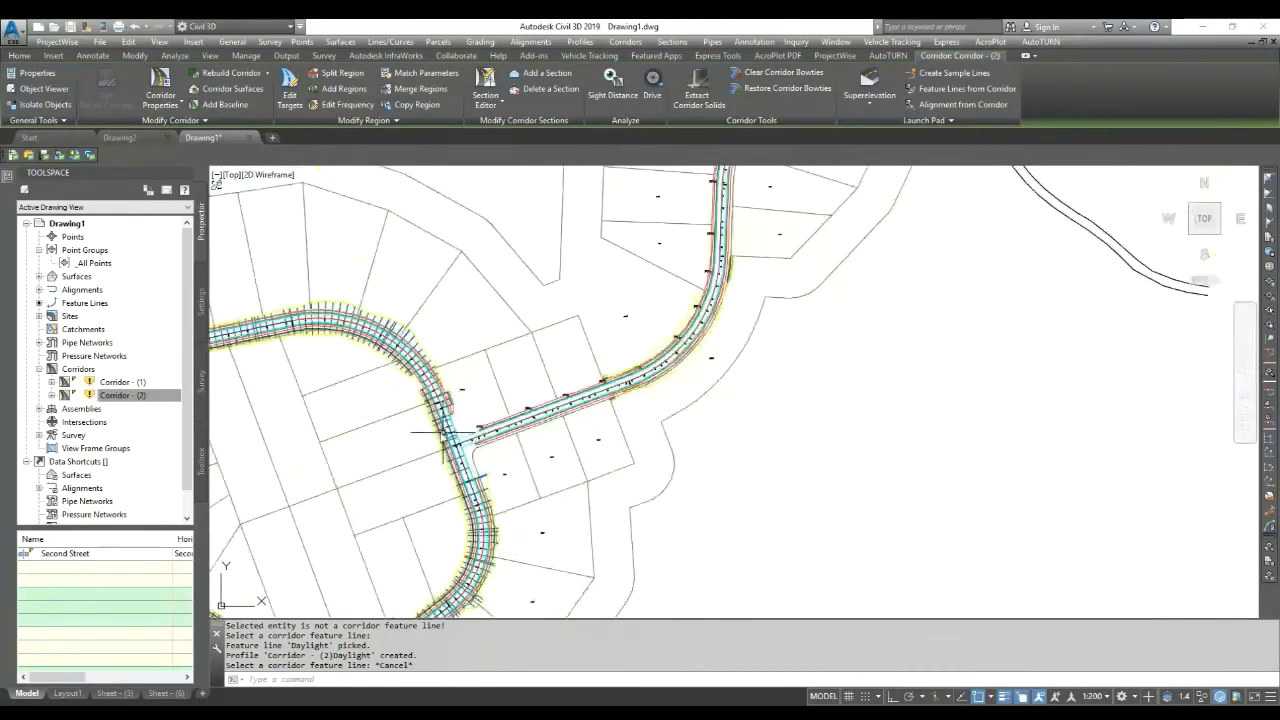
scroll(848, 338, down, 5)
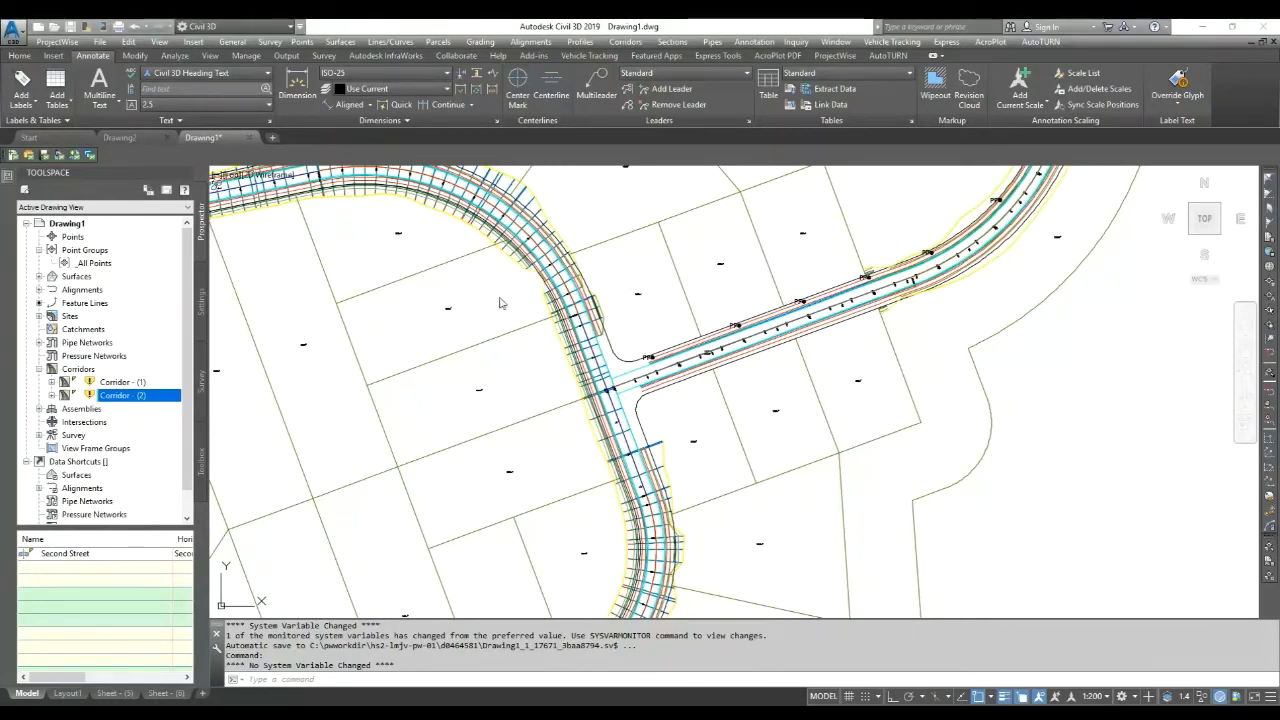
Step: Create a polyline from the loop road corridor's Hinge feature line on the outer side of the bend near chainage 90
scroll(515, 255, up, 4)
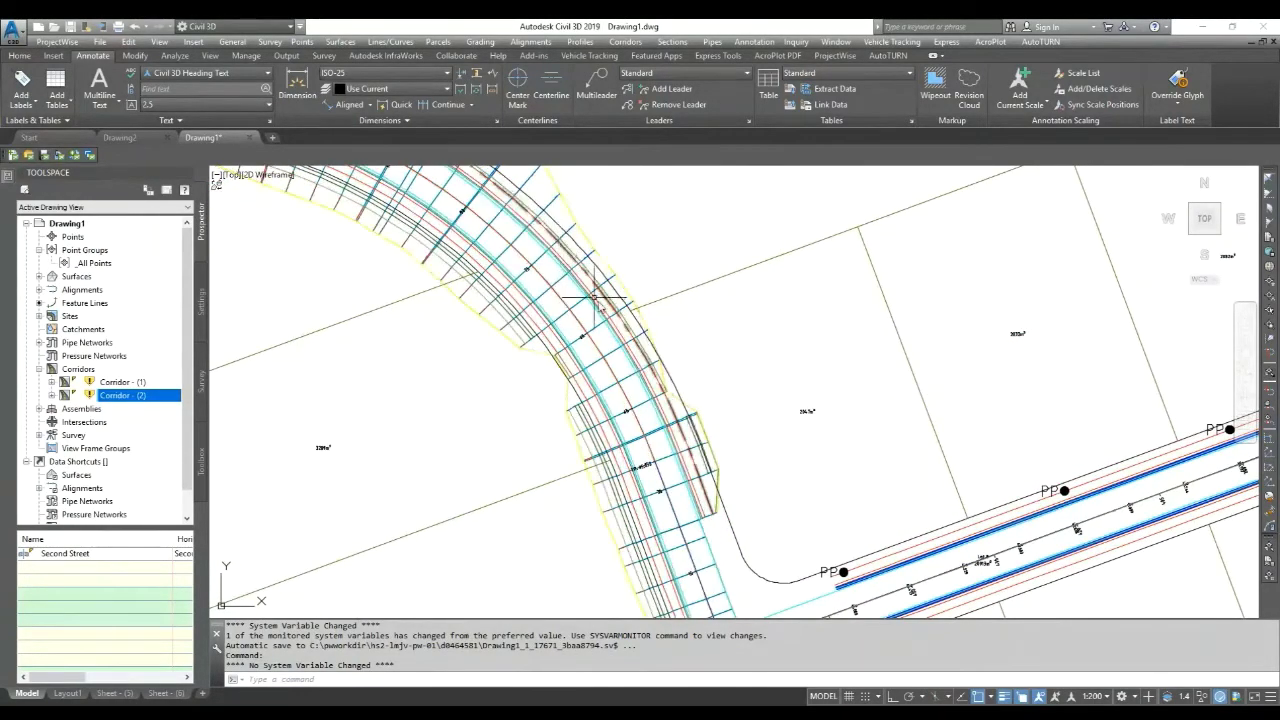
scroll(596, 297, up, 3)
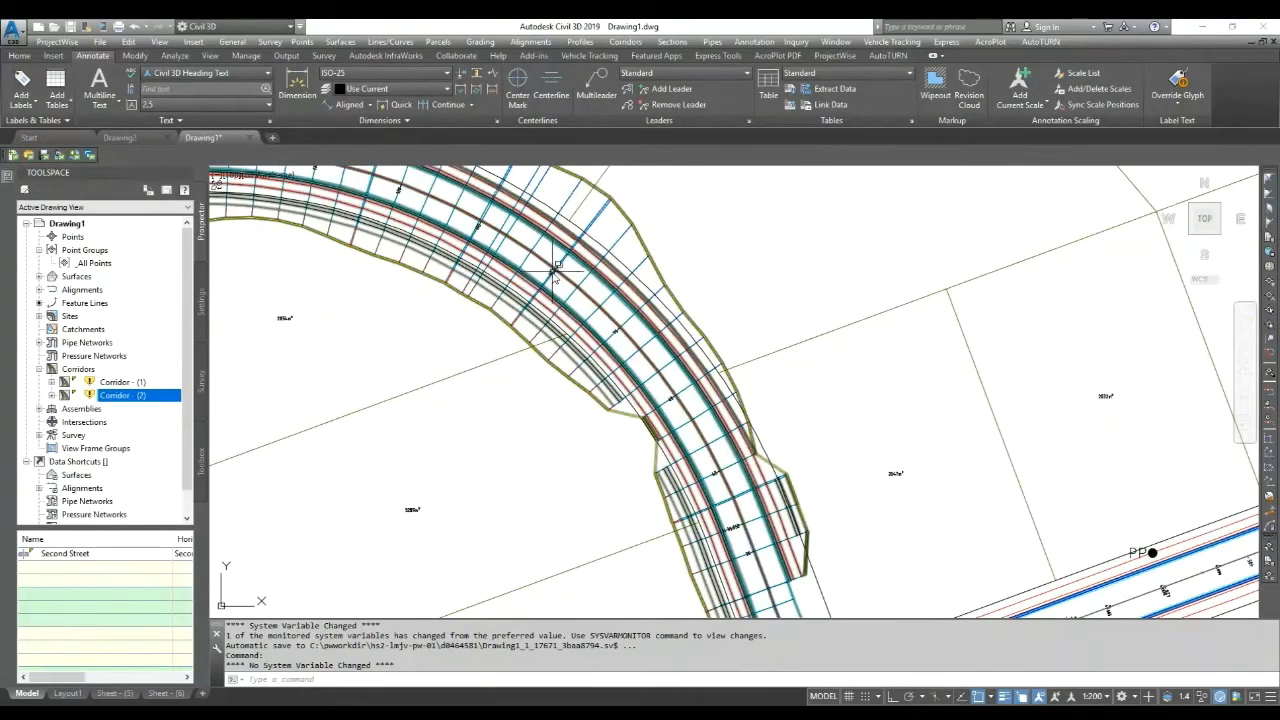
click(556, 270)
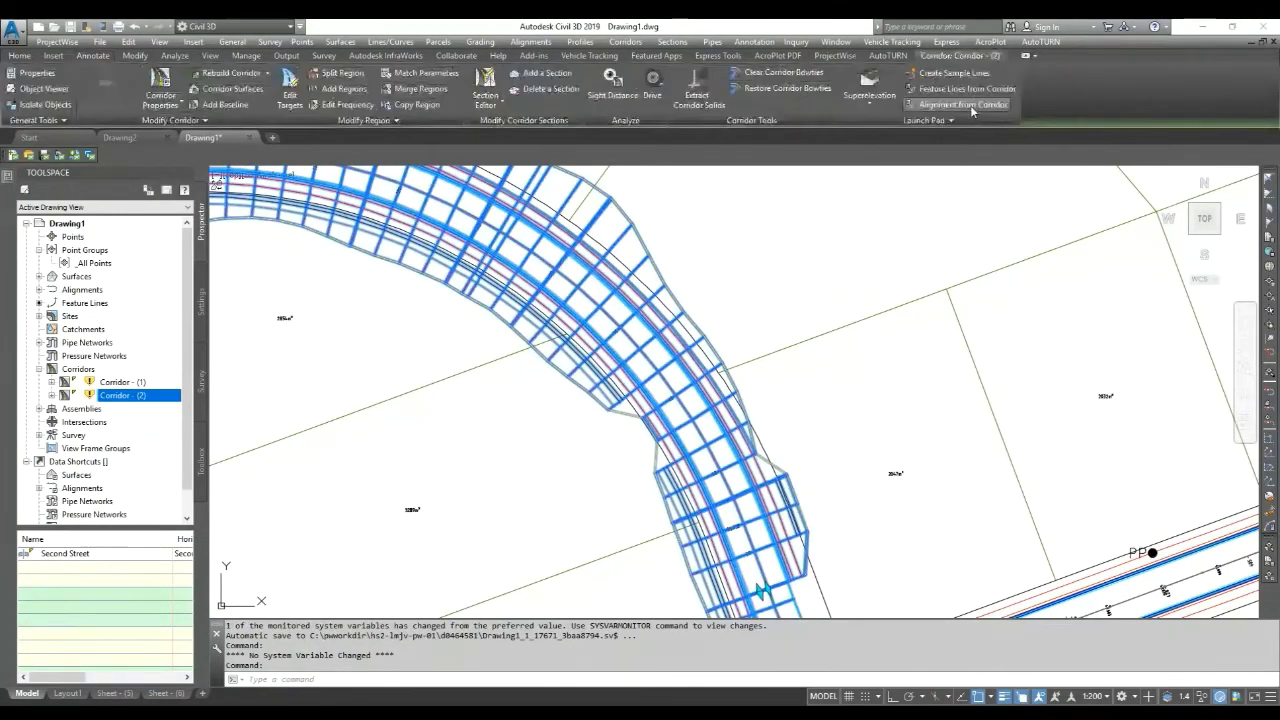
click(958, 123)
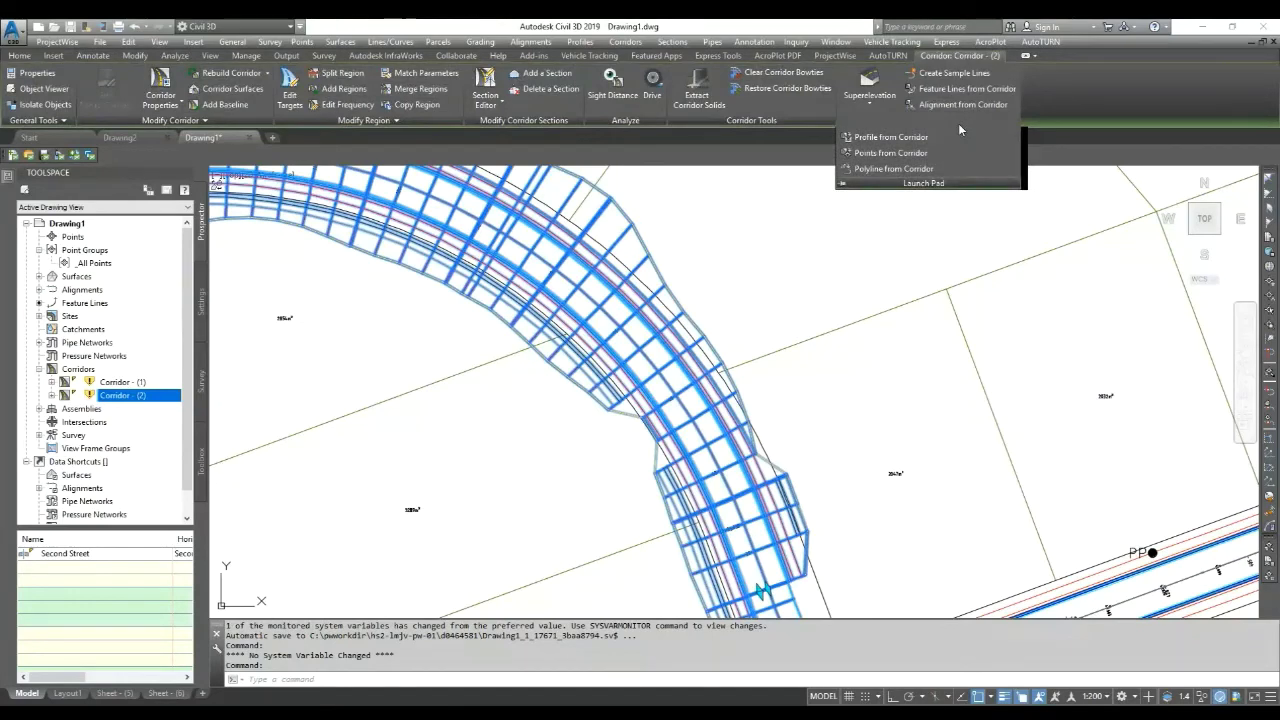
click(903, 170)
click(638, 276)
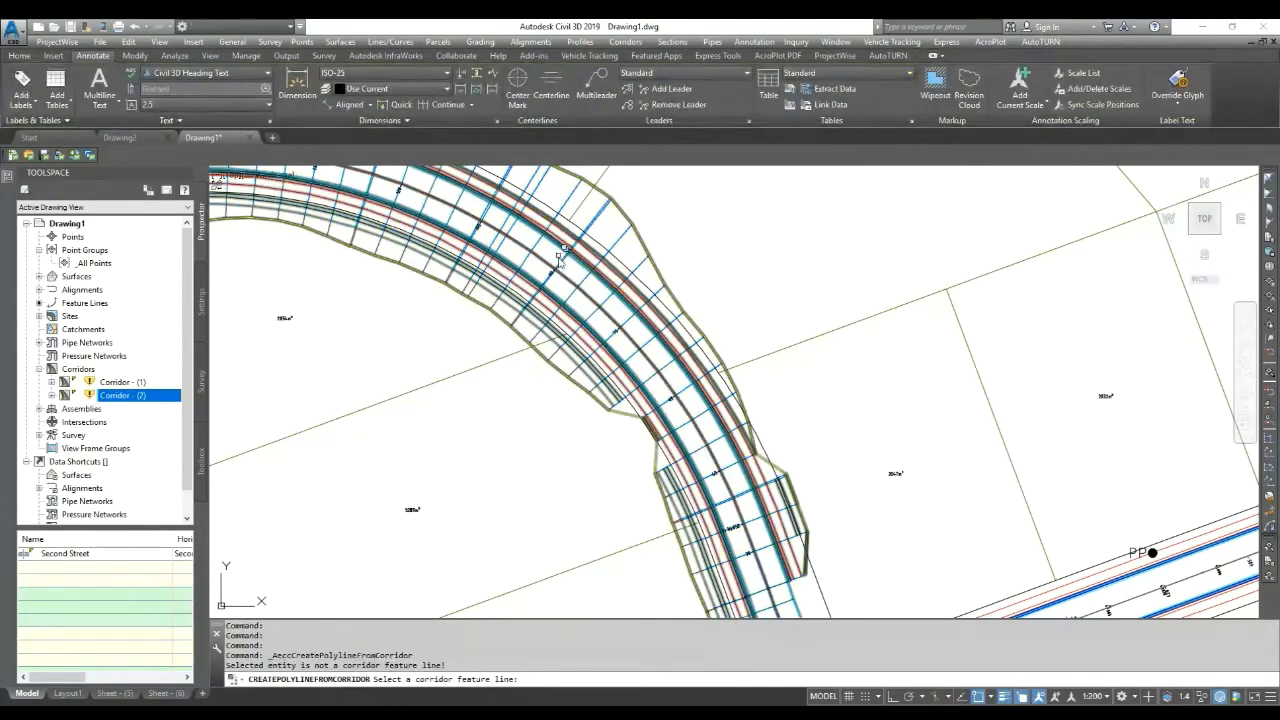
scroll(573, 229, up, 5)
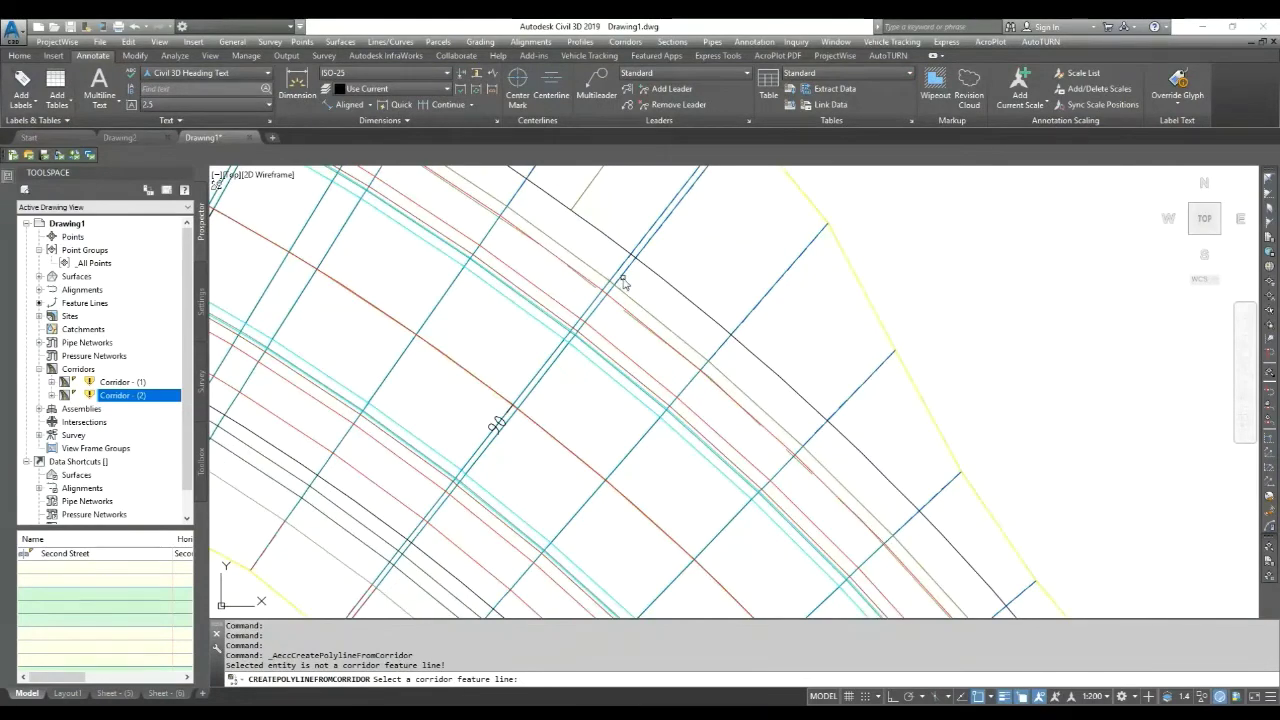
scroll(668, 288, down, 4)
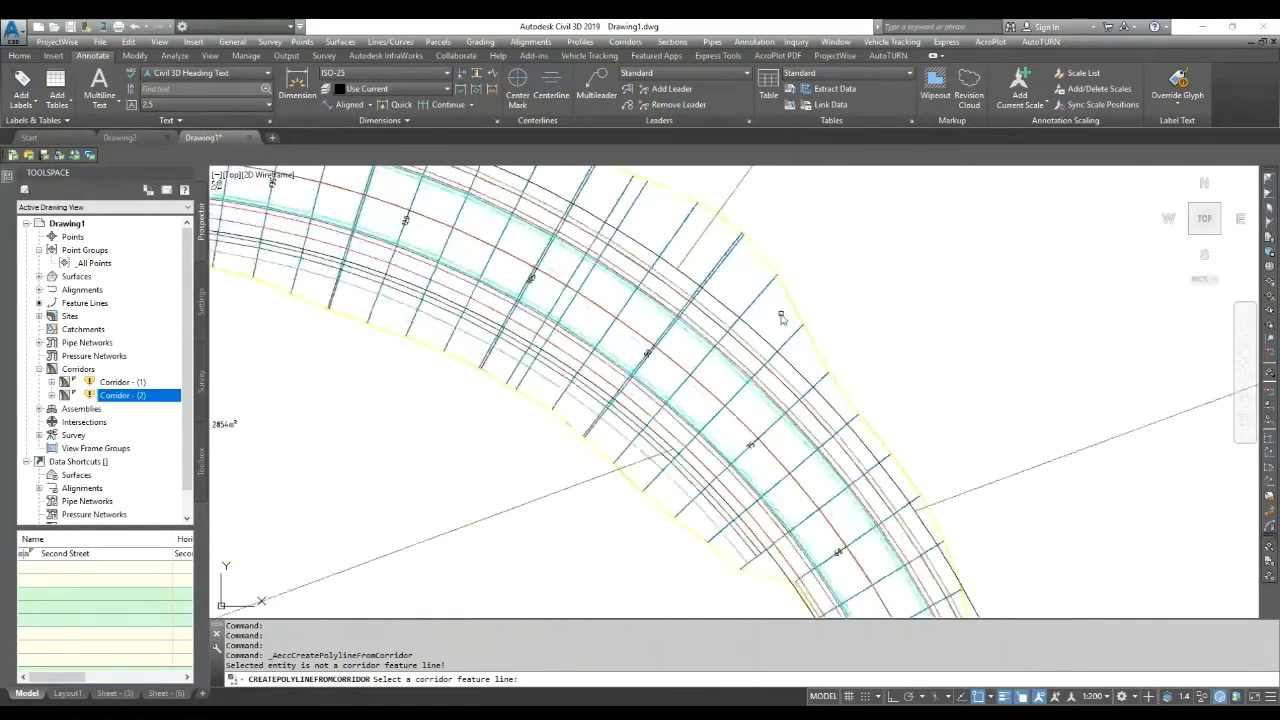
click(722, 306)
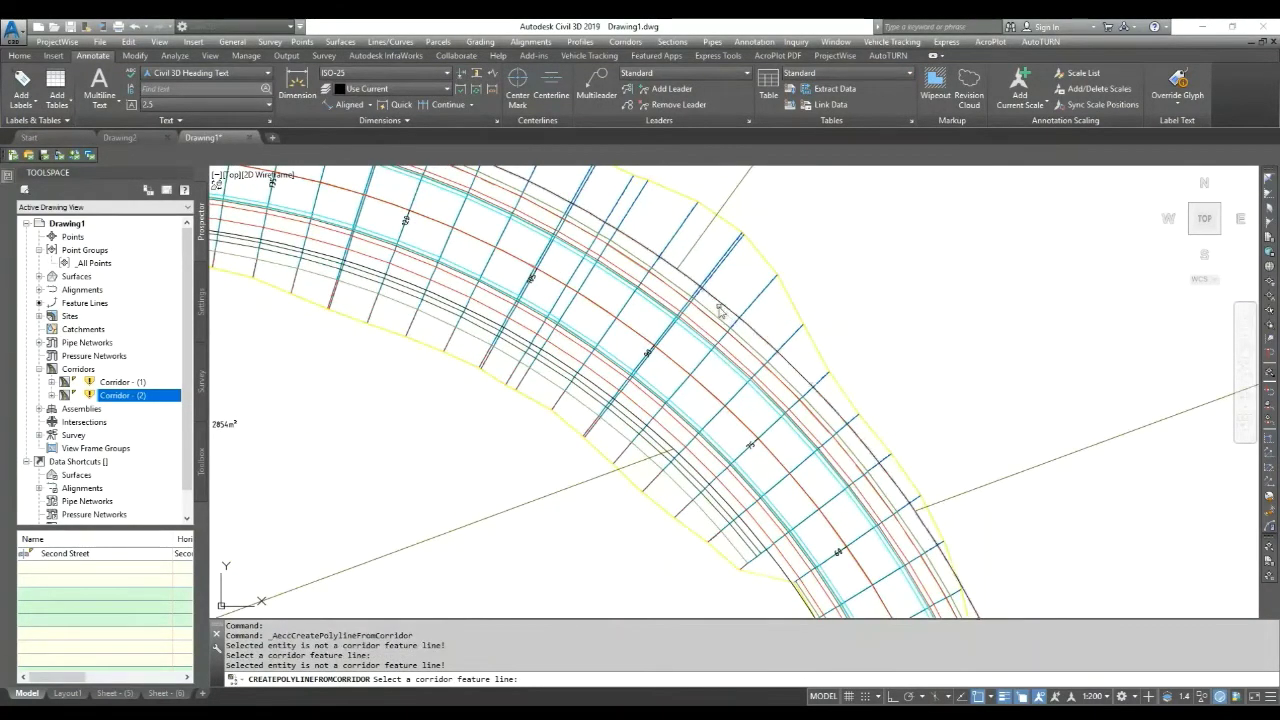
scroll(722, 306, up, 4)
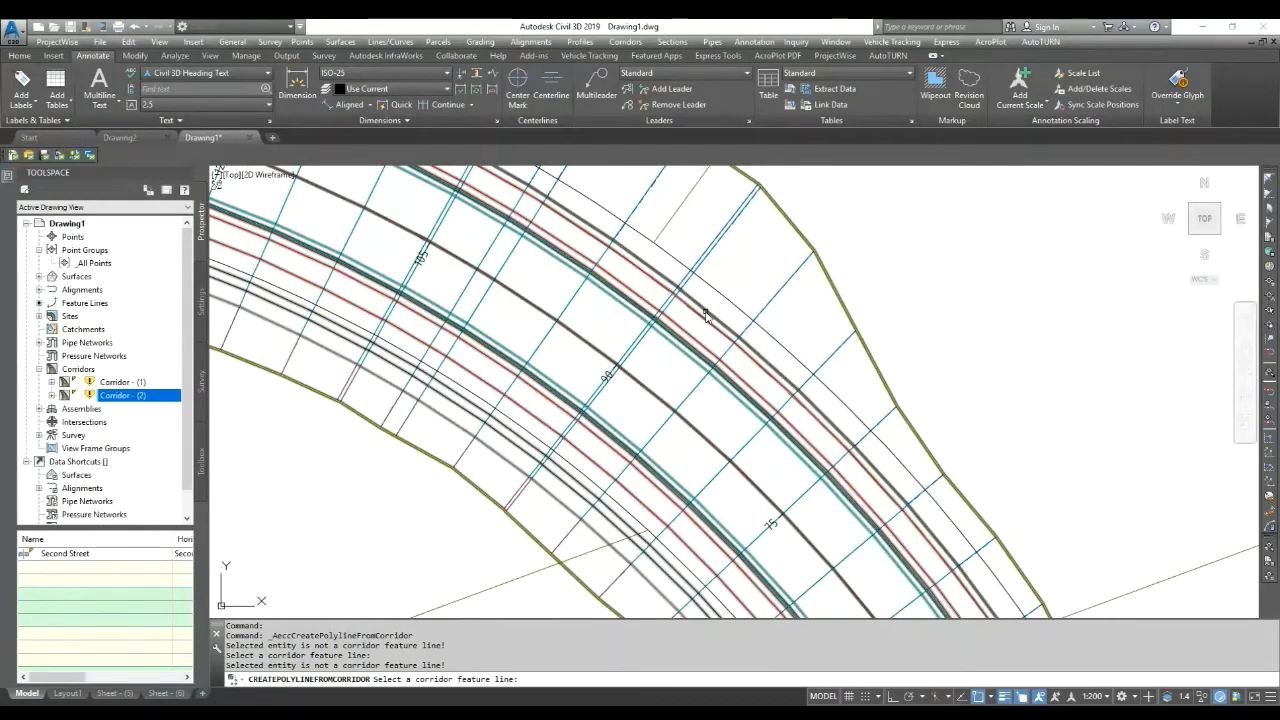
click(707, 317)
click(640, 326)
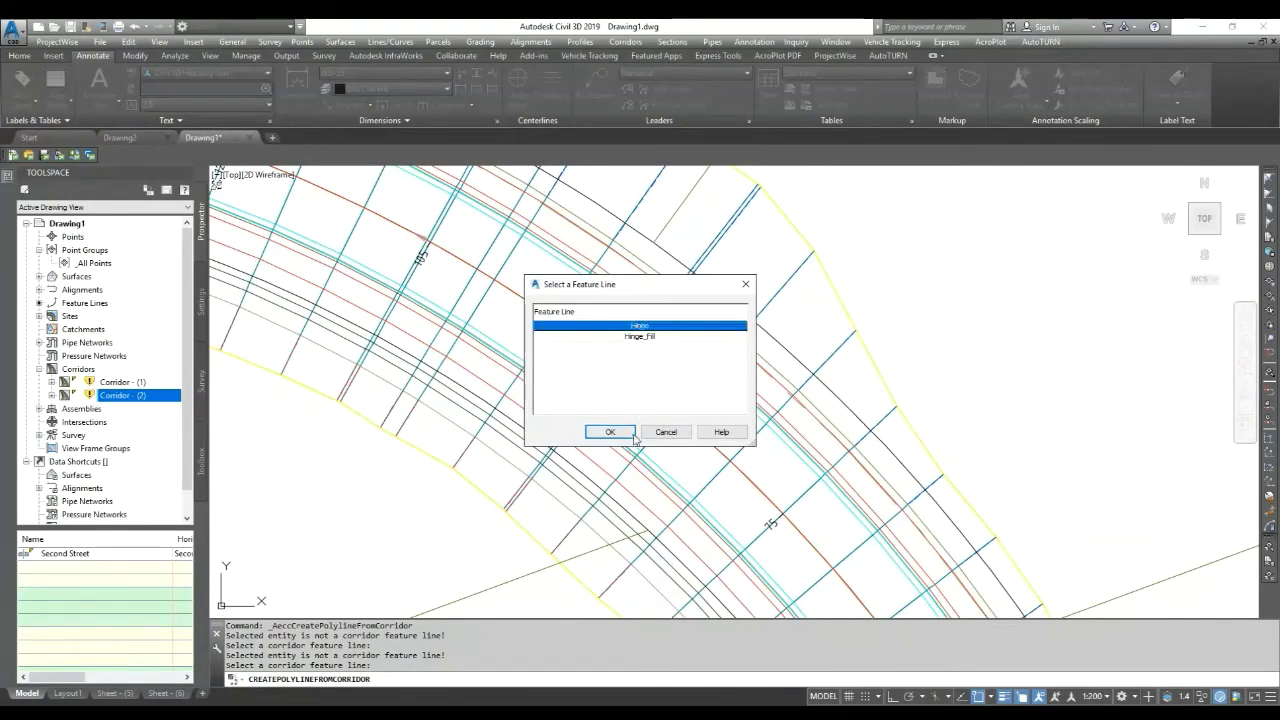
click(610, 432)
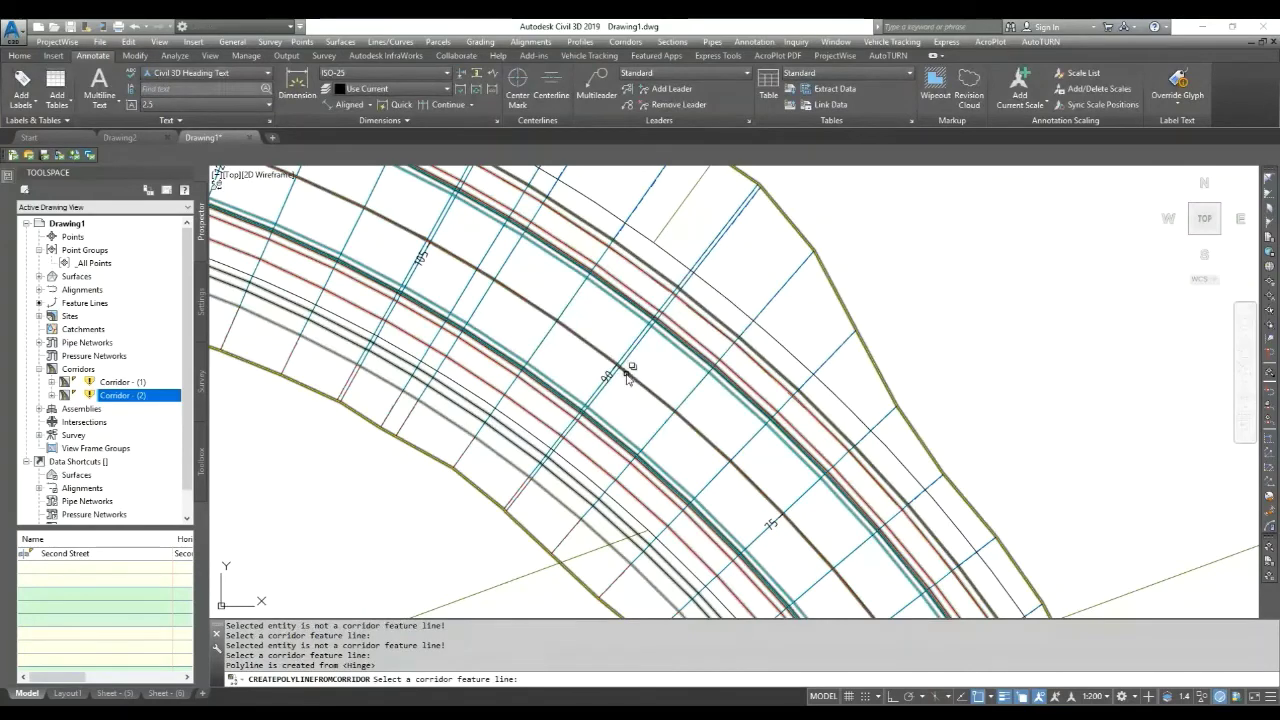
Step: Create polylines from the corridor's Crown feature line and the outer EC feature line near chainage 90
click(625, 374)
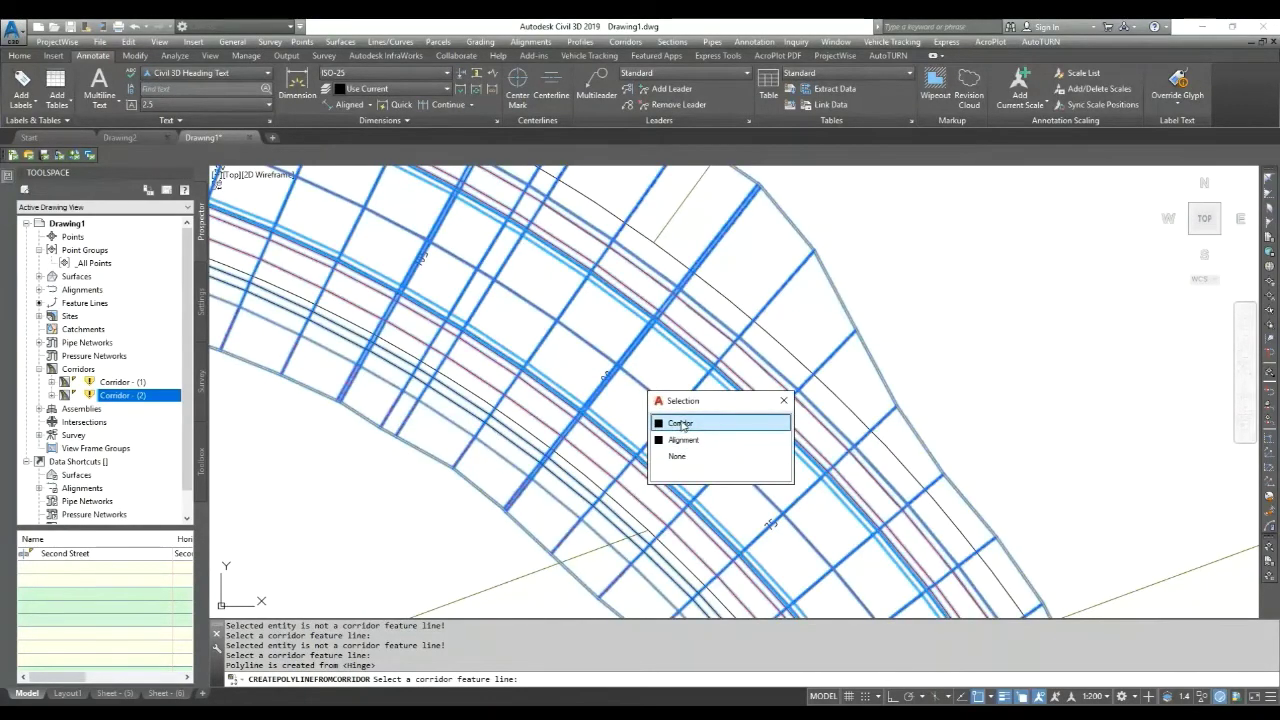
click(683, 424)
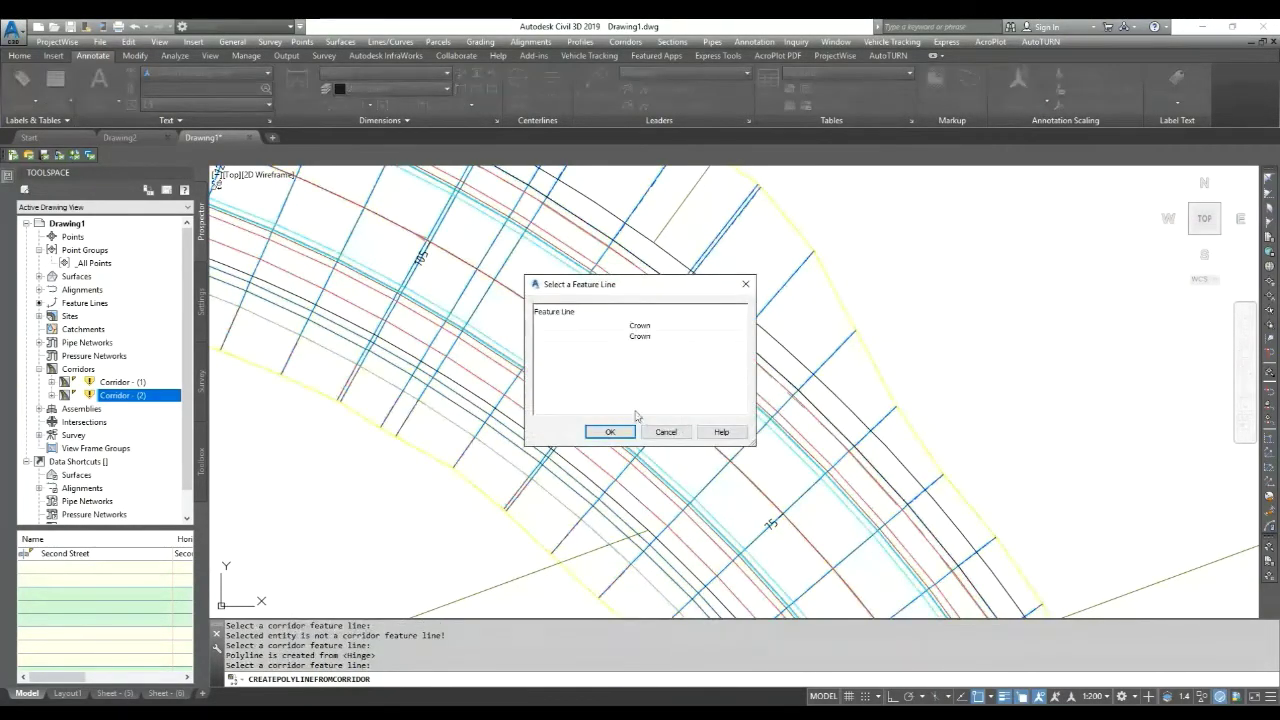
click(640, 326)
click(610, 432)
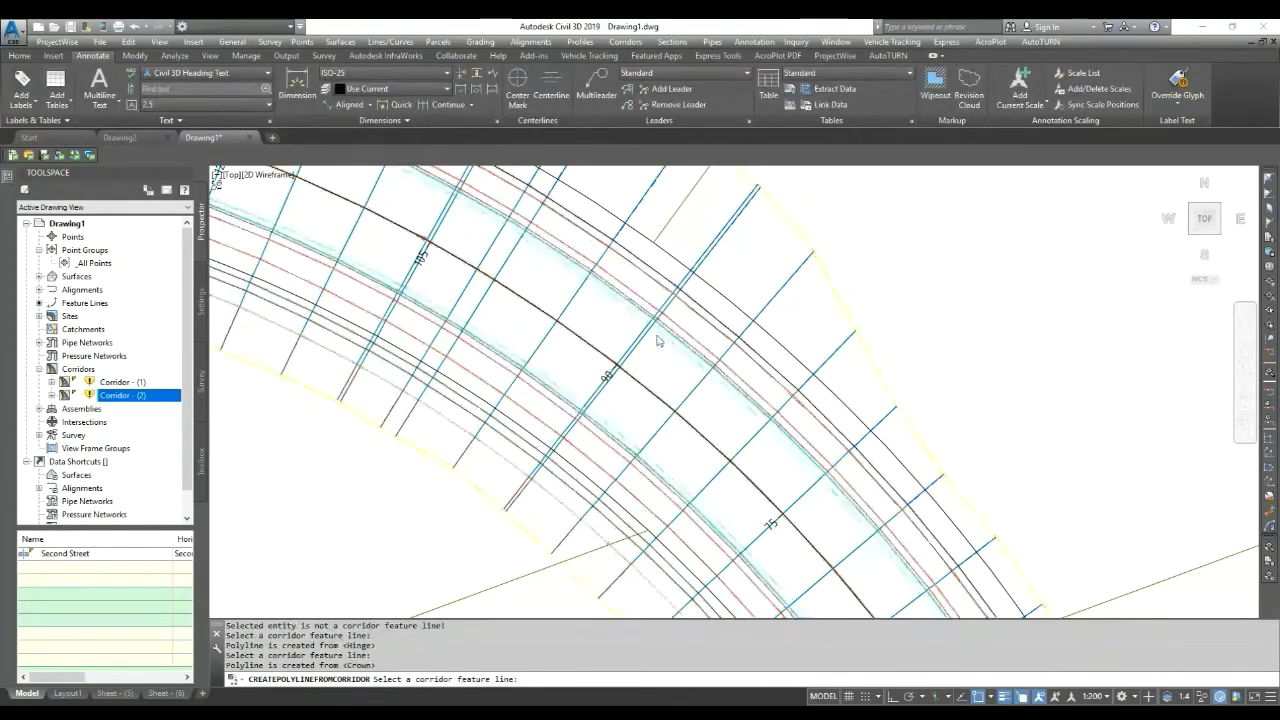
scroll(657, 341, up, 3)
click(659, 333)
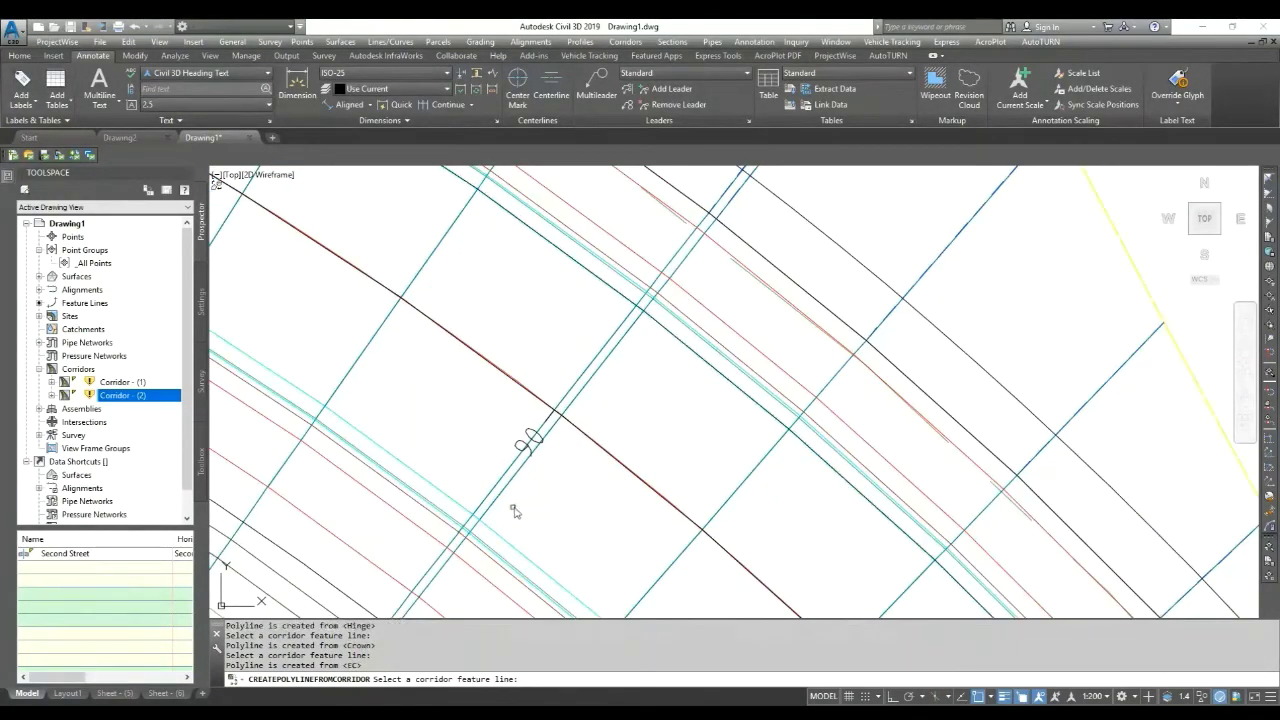
Step: Create polylines from the loop road corridor's inner EC and Footpath_Out feature lines near chainage 90
click(493, 541)
scroll(594, 400, down, 3)
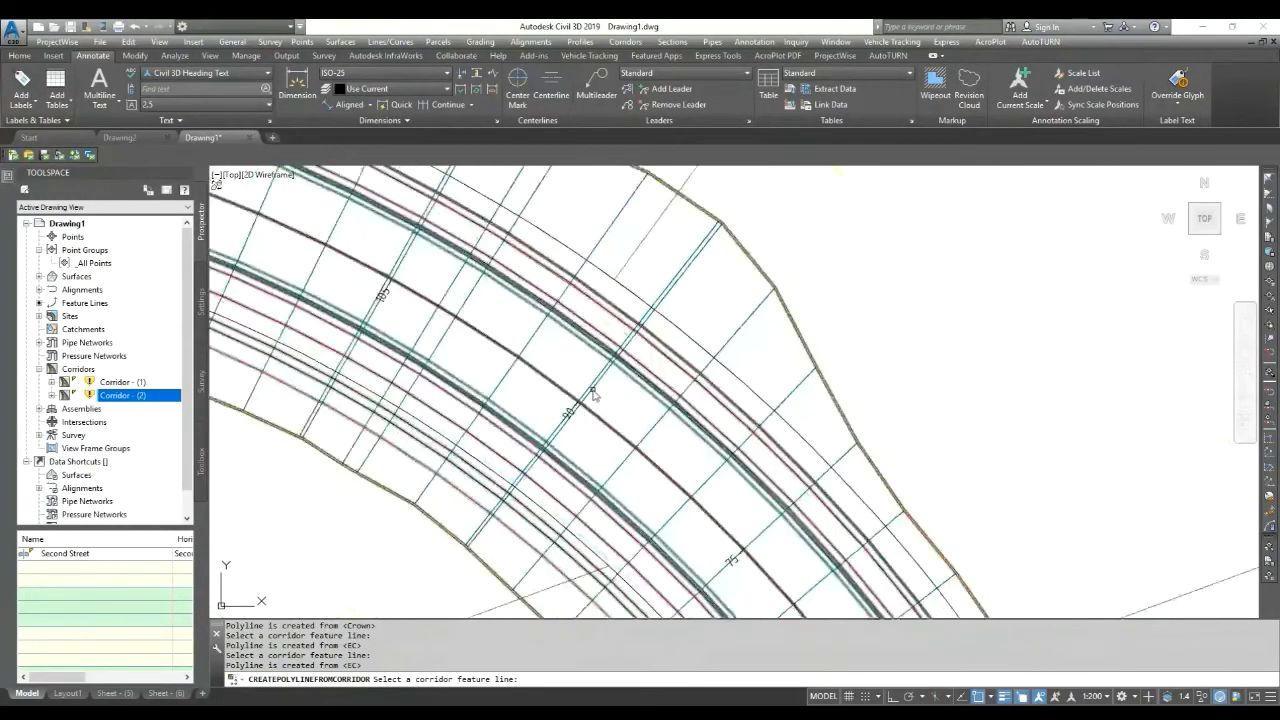
scroll(548, 498, down, 2)
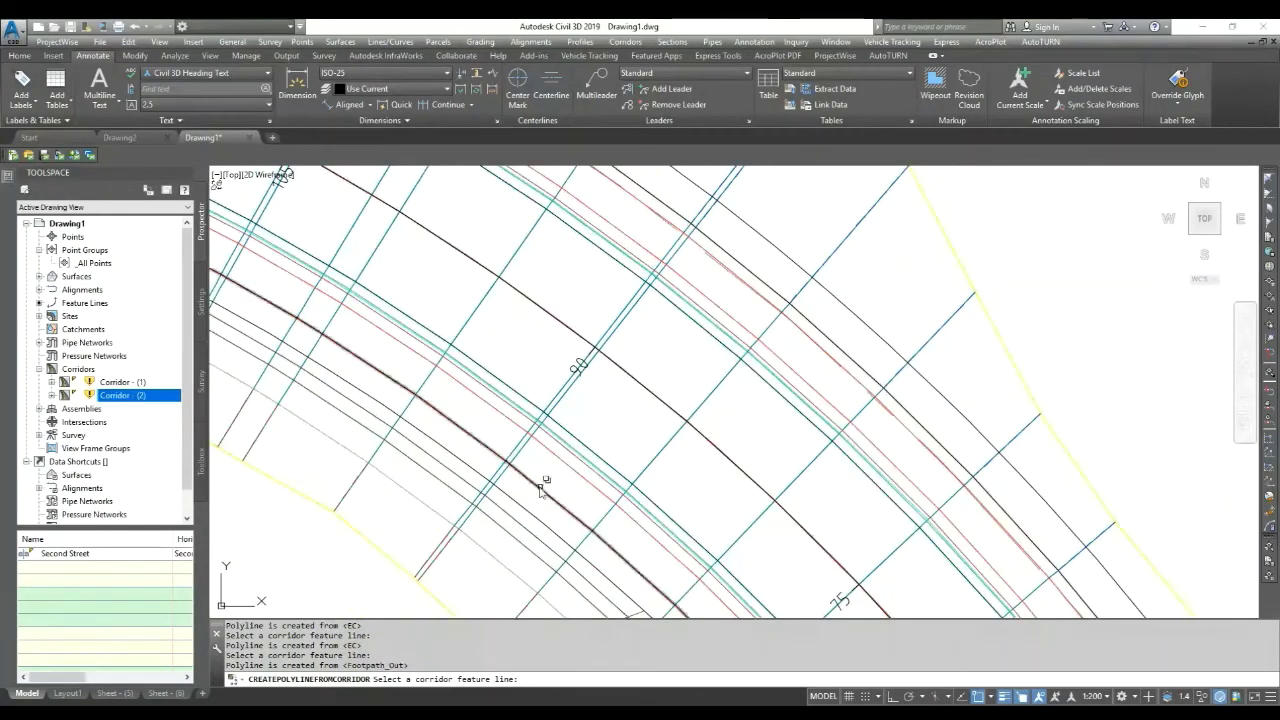
click(551, 449)
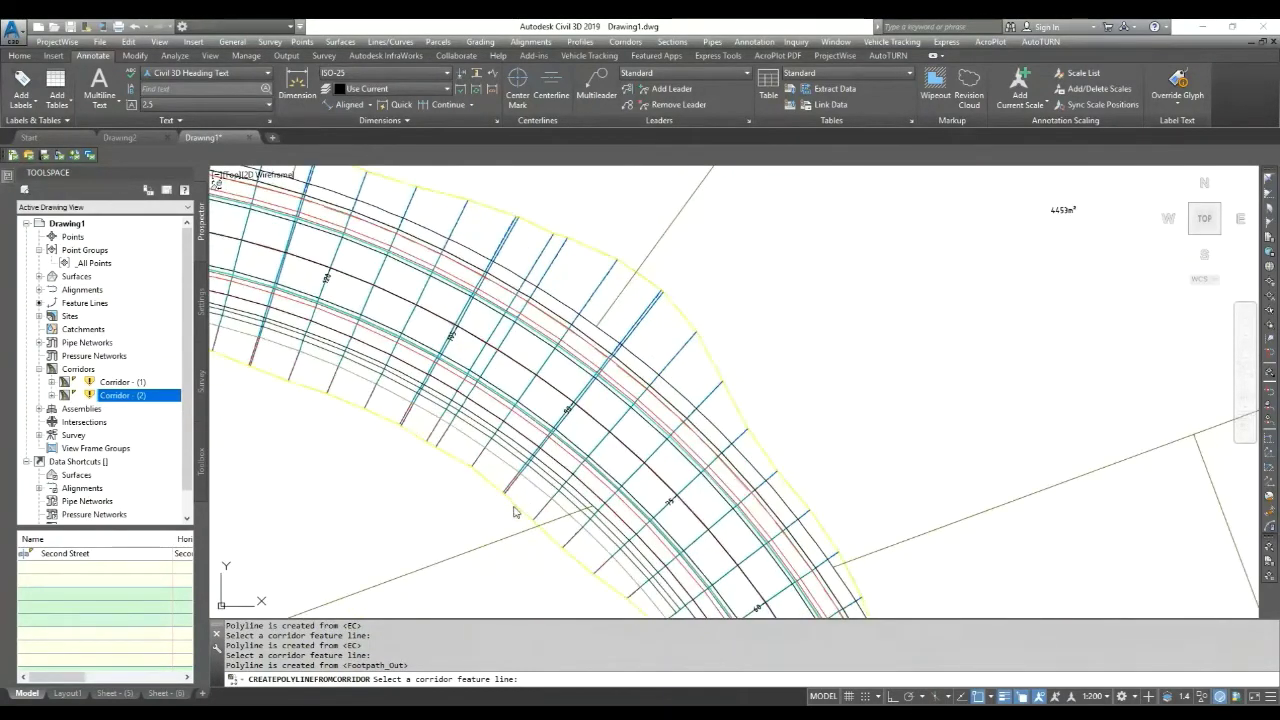
Step: Create polylines from the corridor's Daylight feature lines on the inner and outer sides of the bend, choosing Daylight over Daylight_Fill
click(514, 511)
click(639, 326)
click(615, 431)
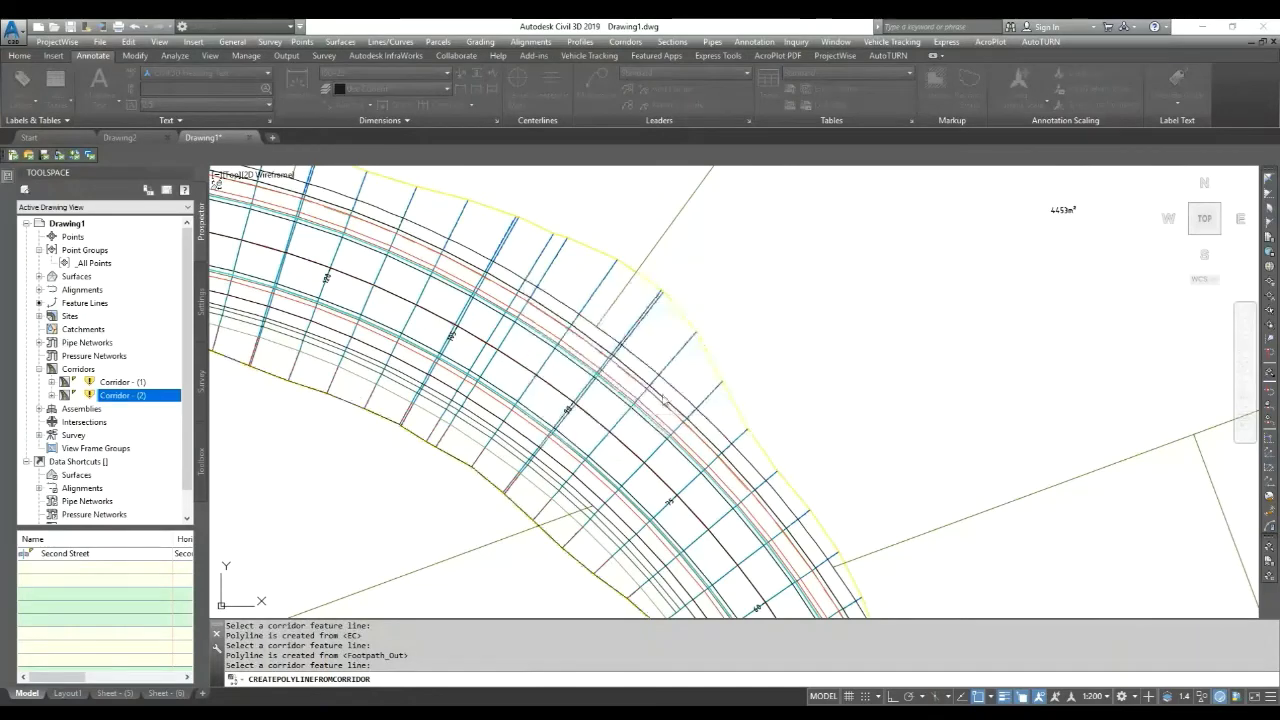
click(687, 317)
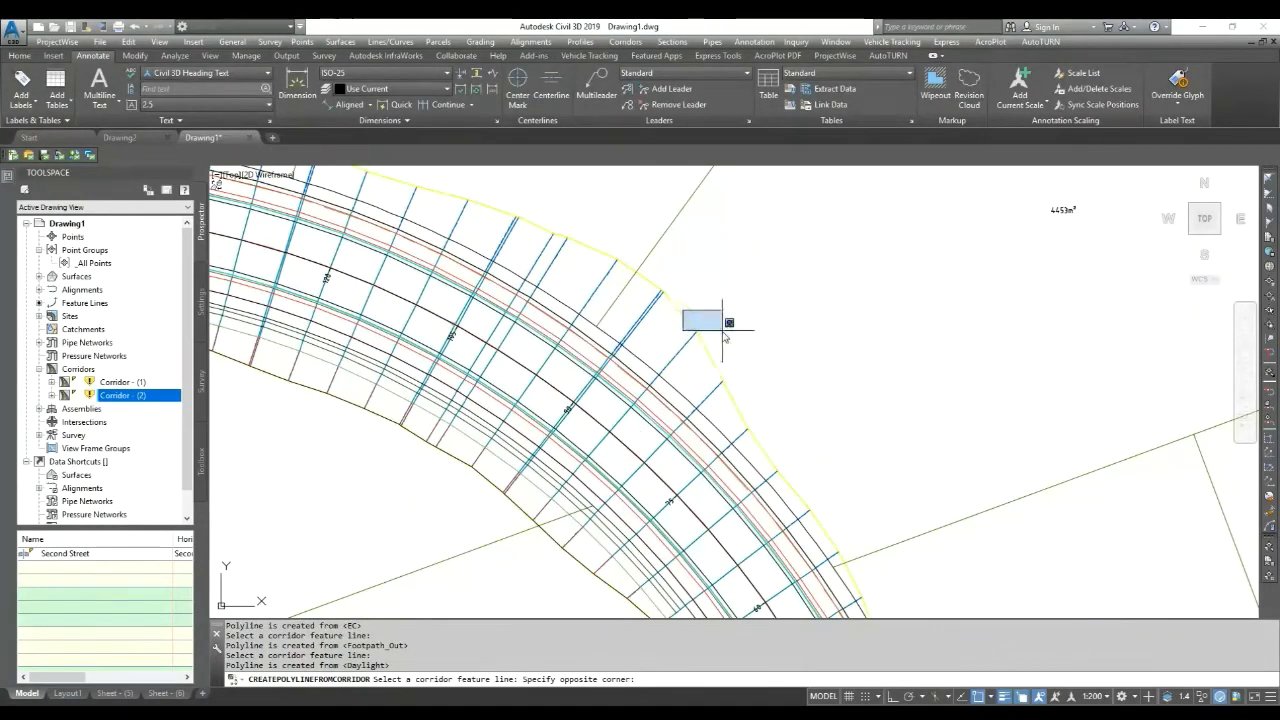
click(685, 318)
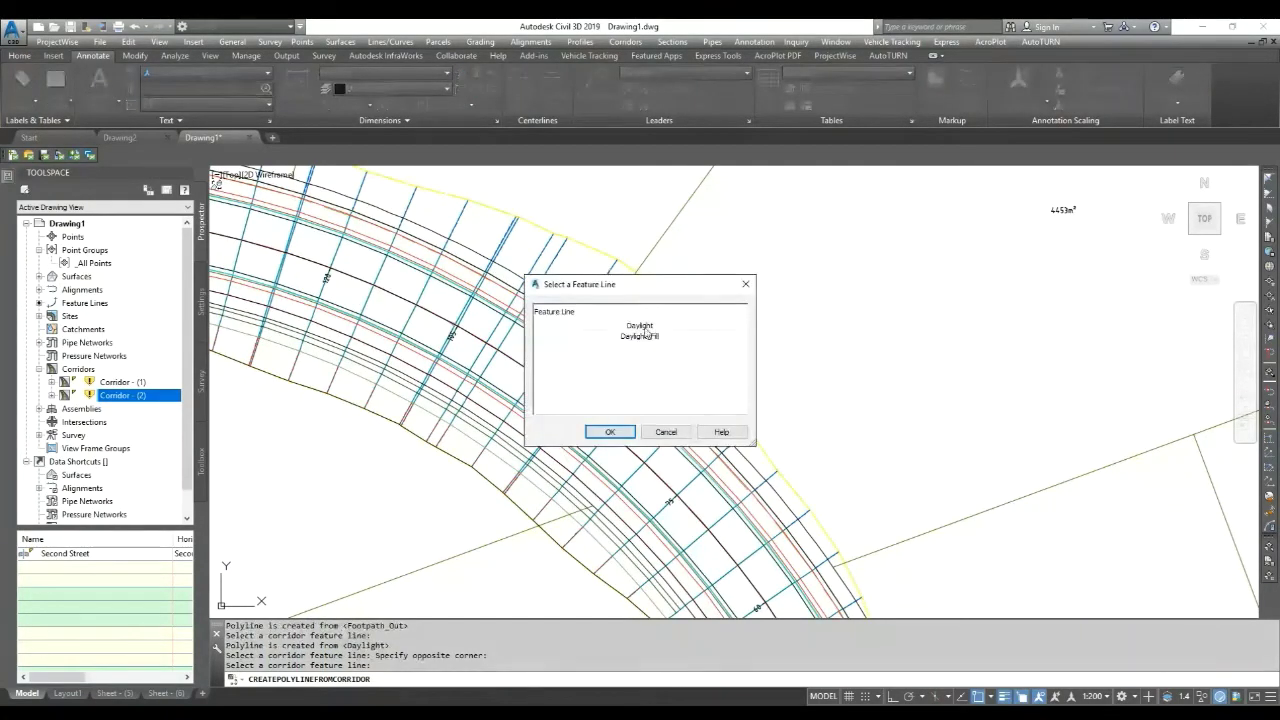
click(645, 327)
click(620, 427)
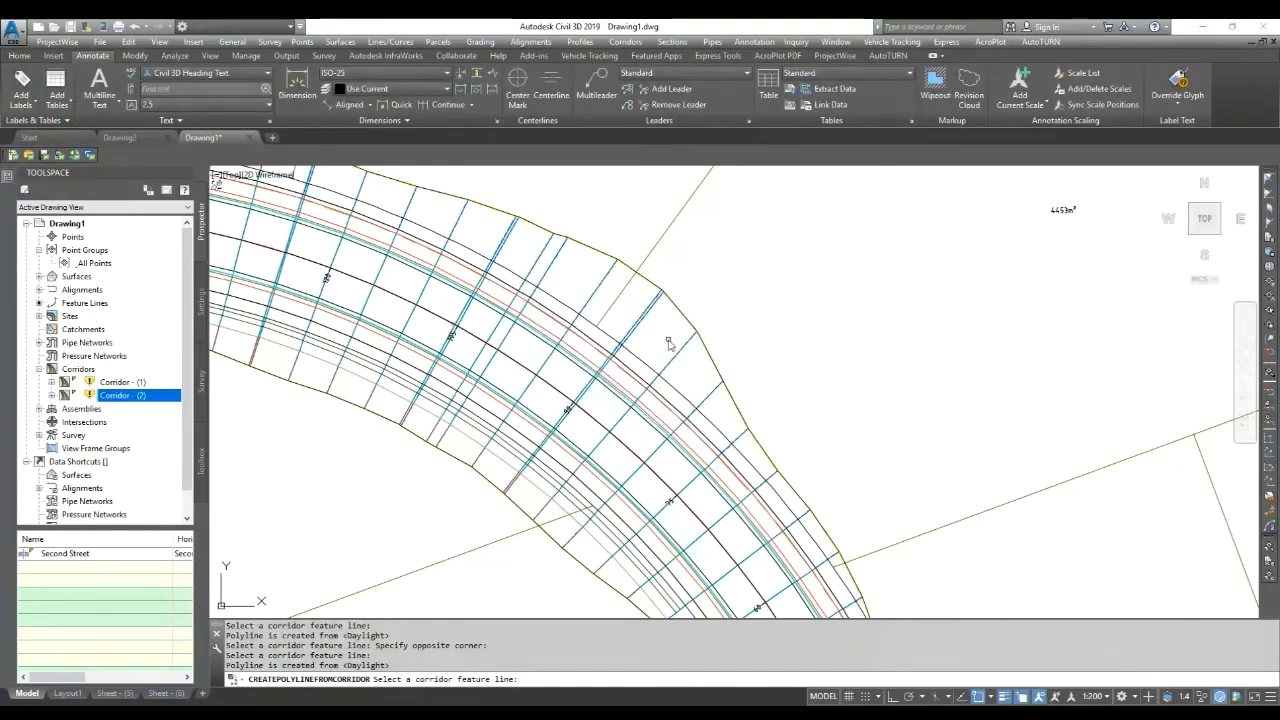
key(Escape)
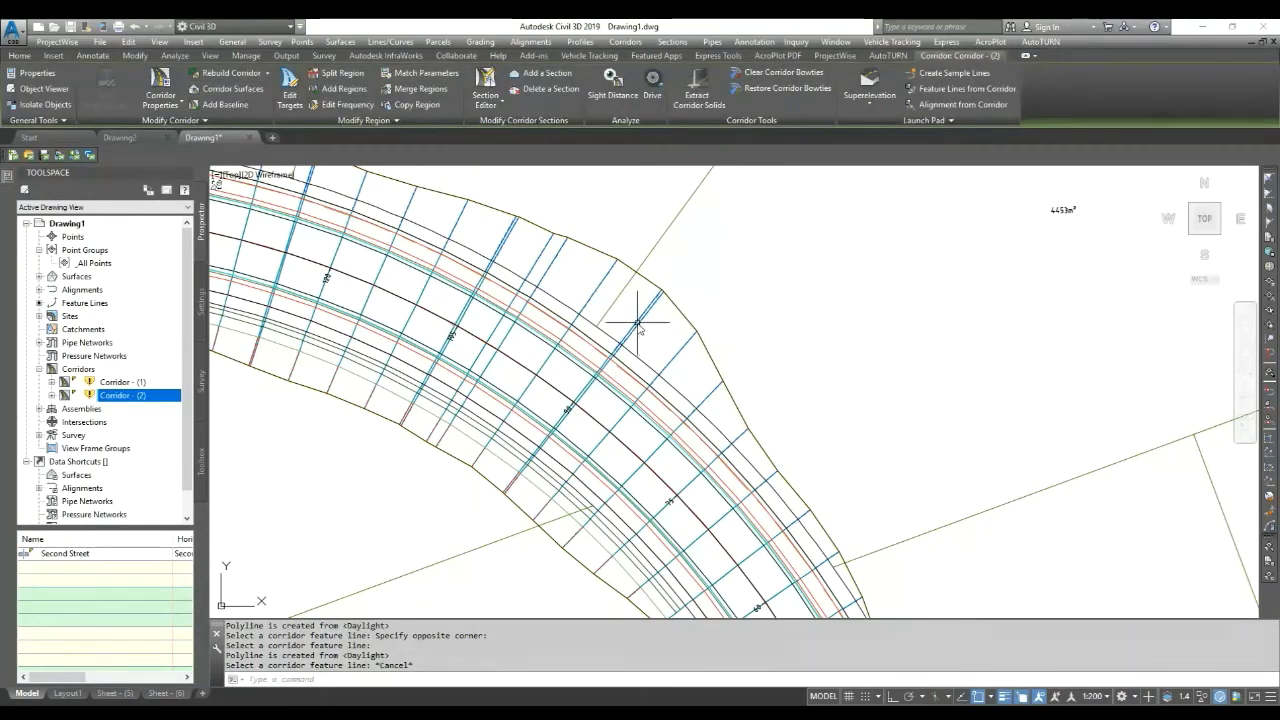
Step: Hide the loop road corridor object so that only the extracted linework is displayed
click(638, 328)
right_click(717, 300)
mouse_move(780, 334)
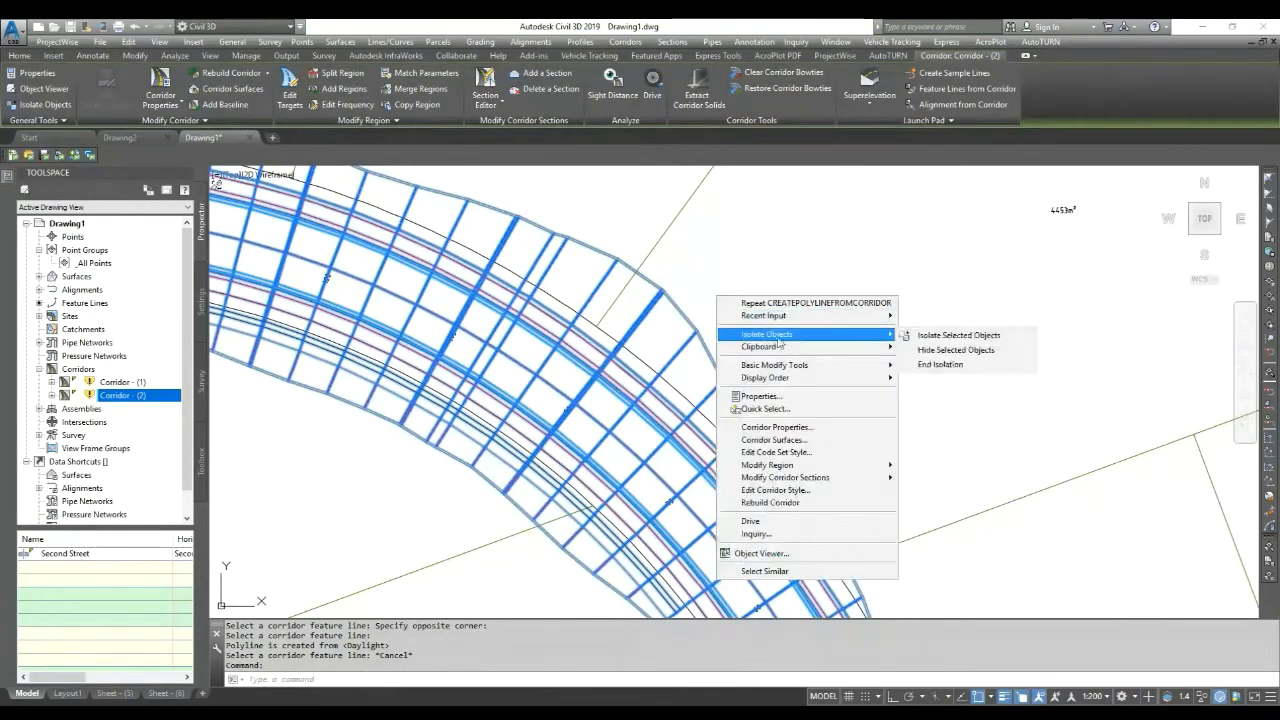
click(945, 349)
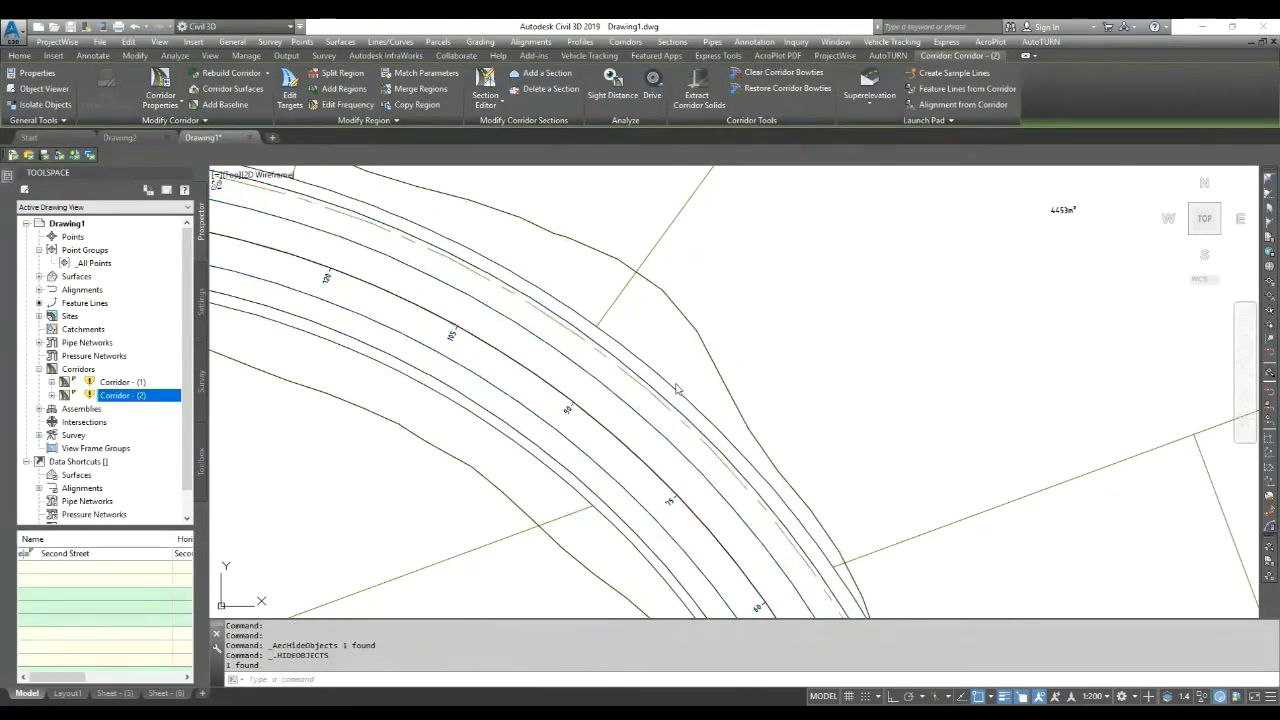
Step: Inspect the extracted lines across the bend near chainage 90 by selecting them in turn, from the outer side to the inner Daylight line
click(598, 347)
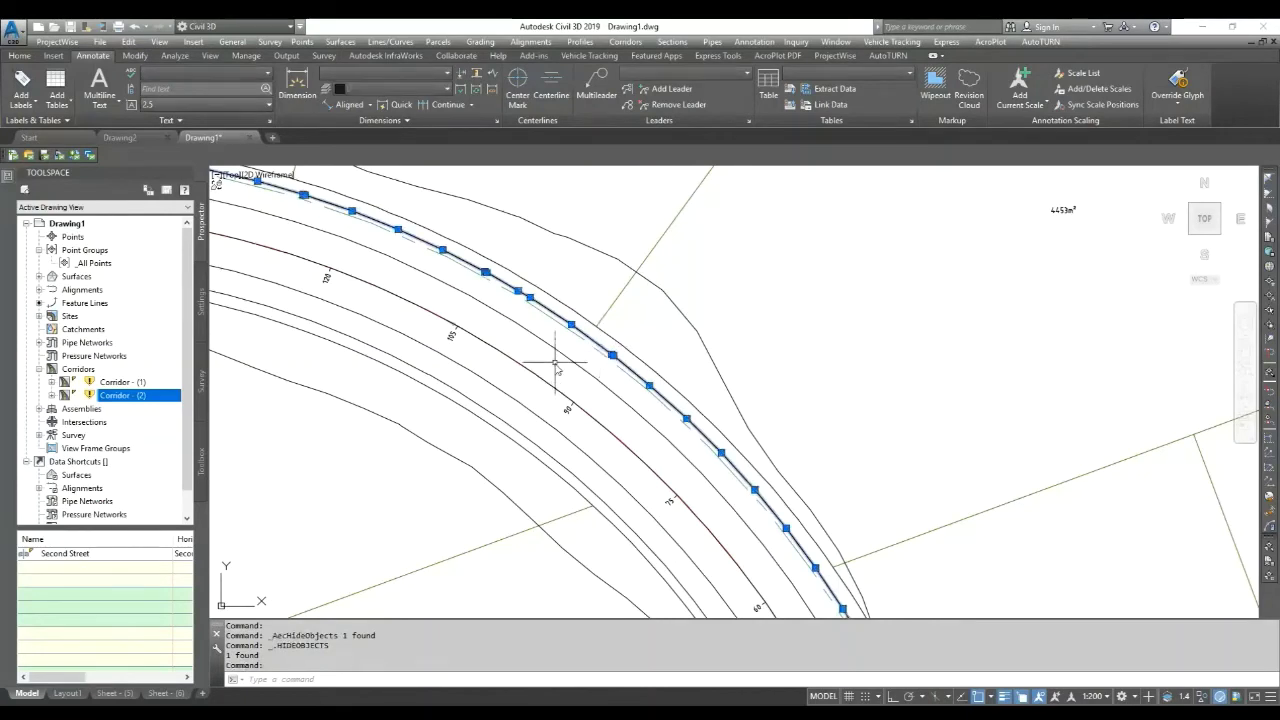
key(Escape)
click(553, 345)
key(Escape)
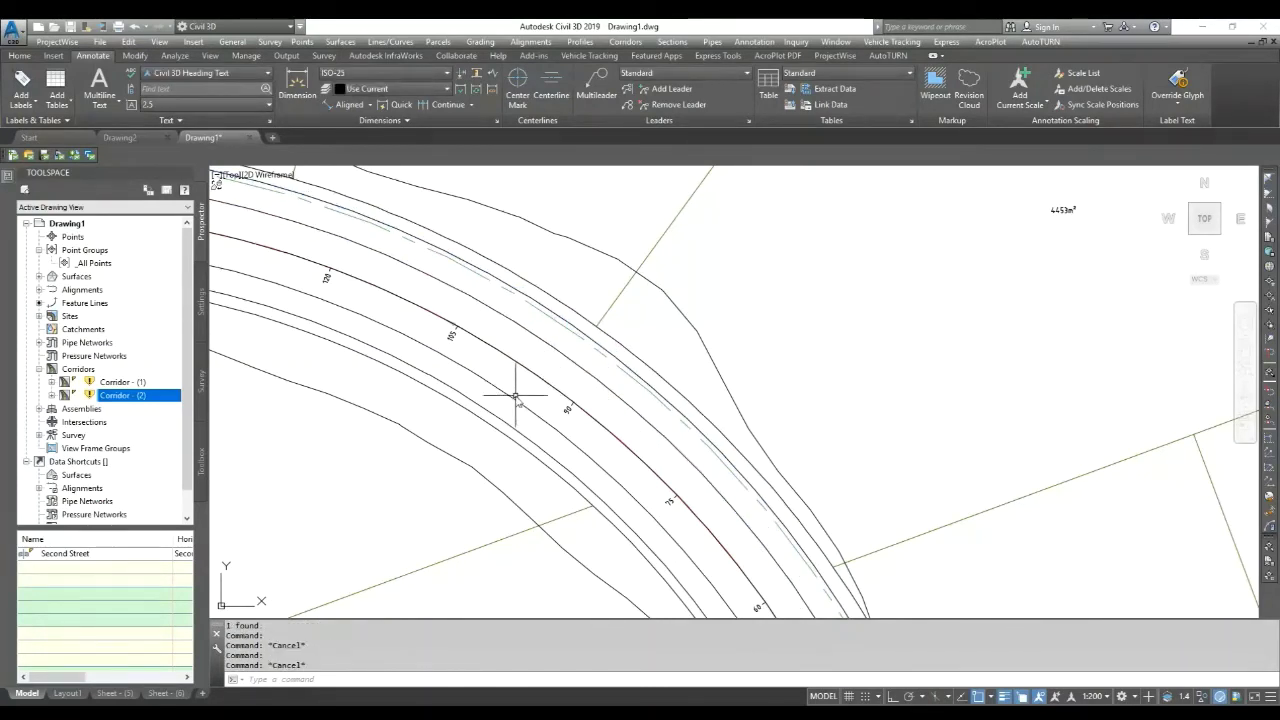
click(514, 397)
click(508, 422)
key(Escape)
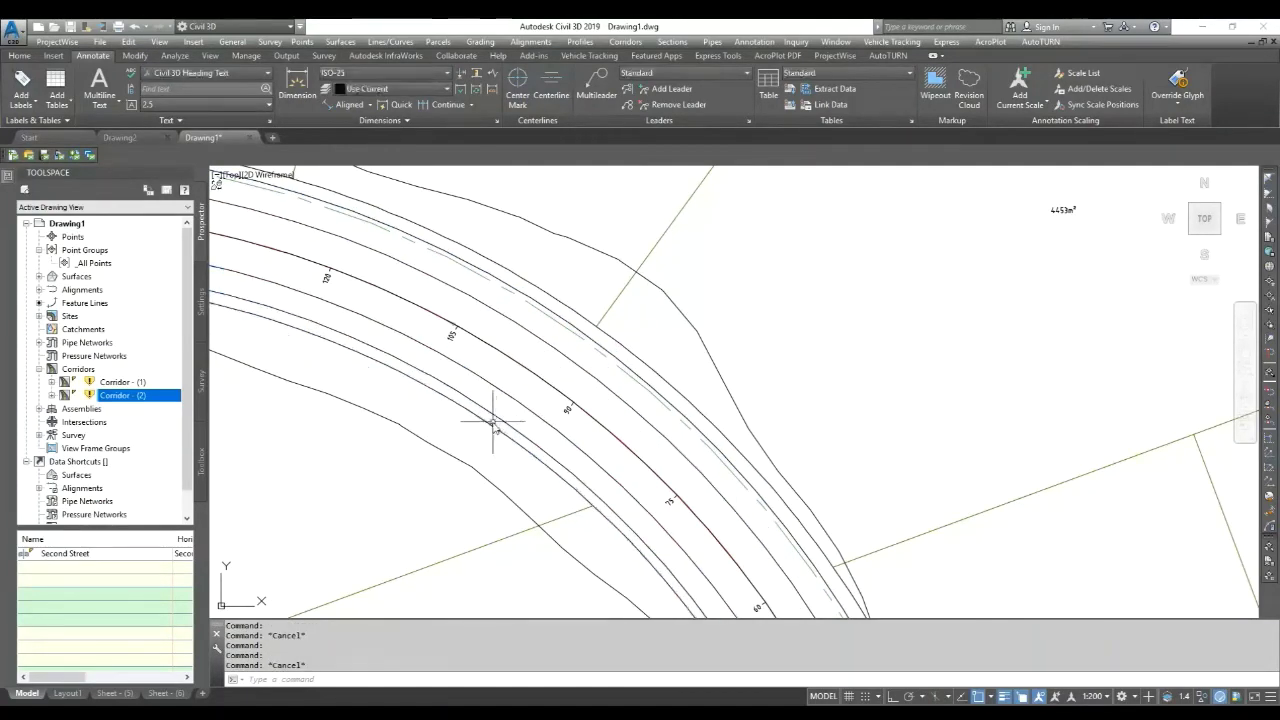
click(492, 421)
click(467, 466)
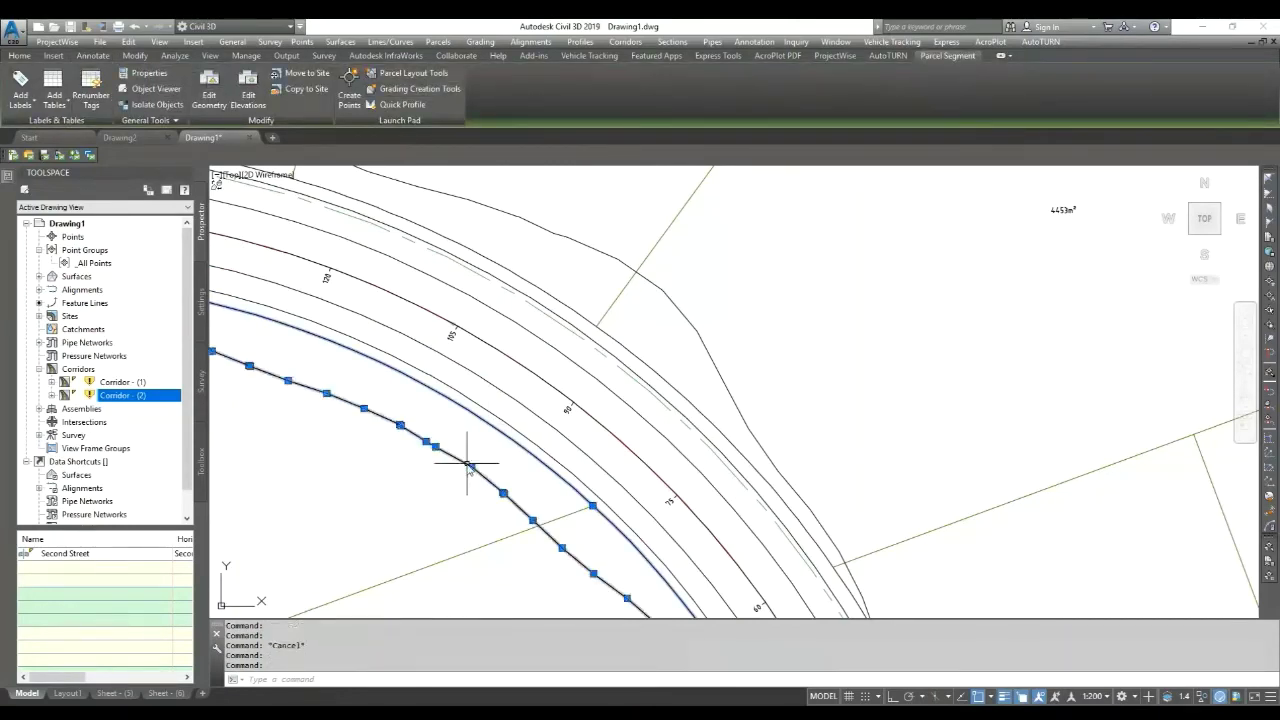
key(Escape)
Step: Examine the extracted polylines around the whole loop road and in detail along its north-eastern bend
scroll(655, 397, down, 2)
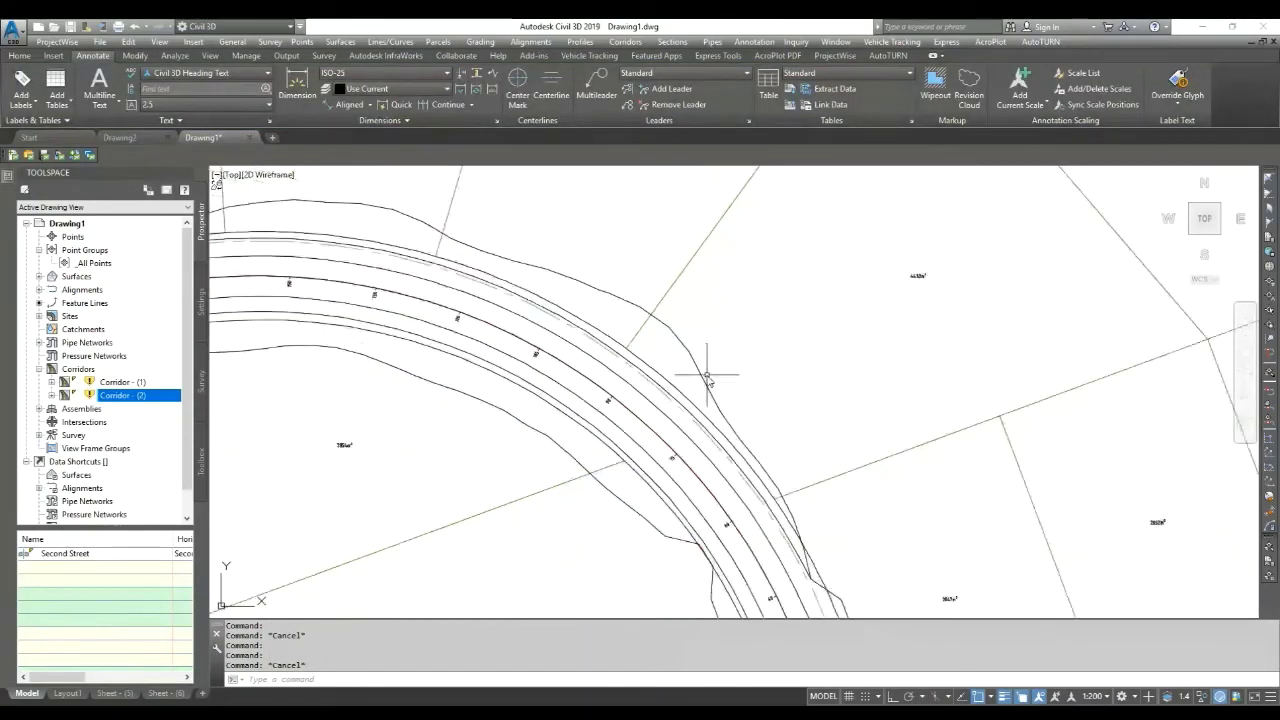
mouse_move(707, 377)
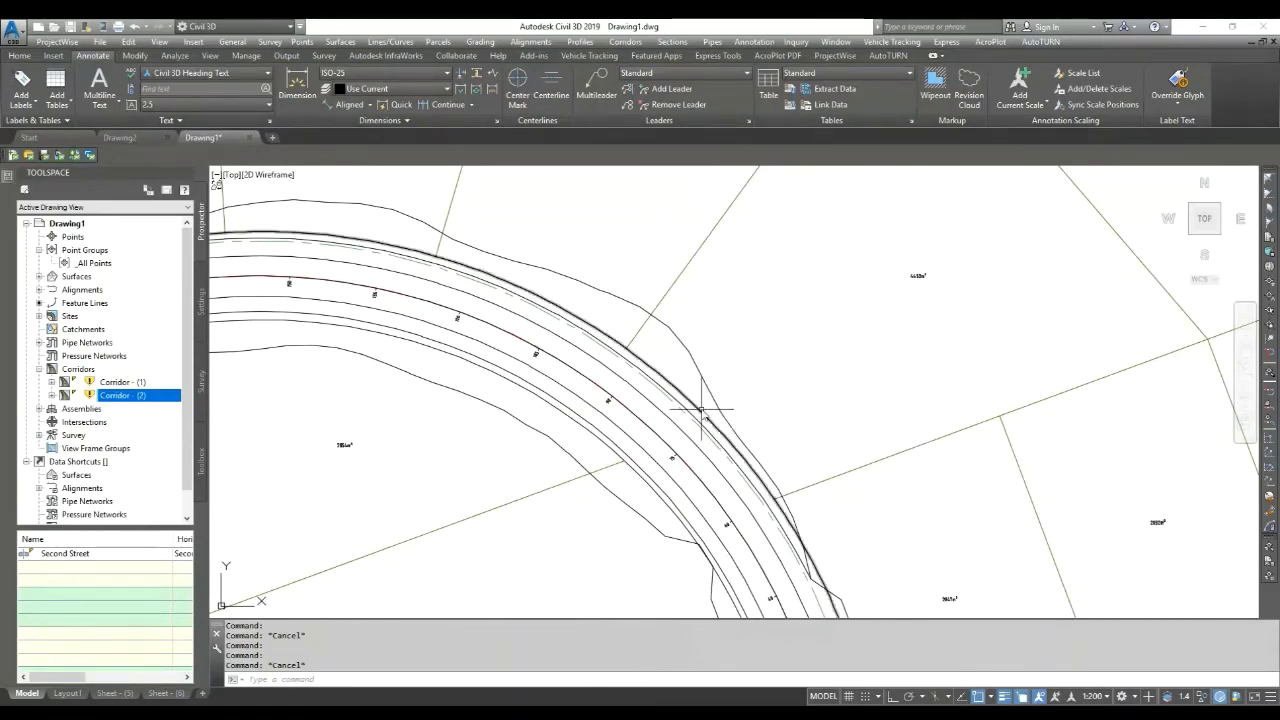
scroll(845, 345, down, 3)
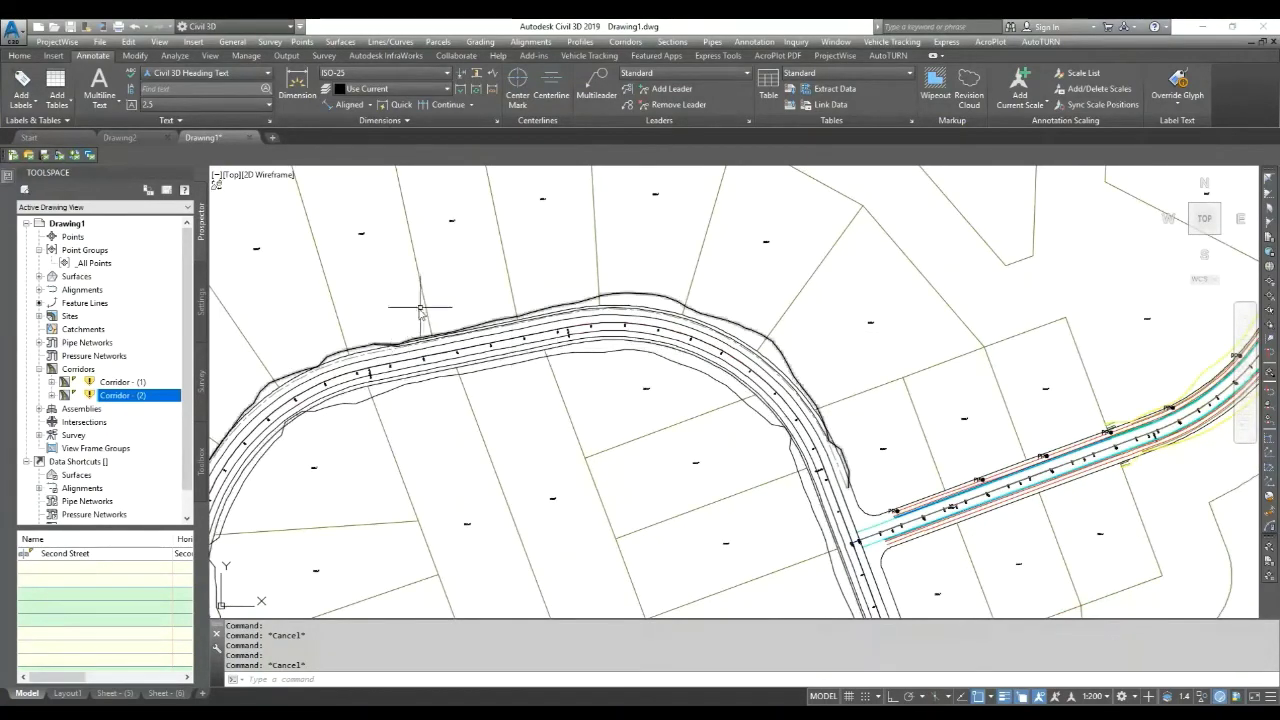
scroll(751, 306, down, 3)
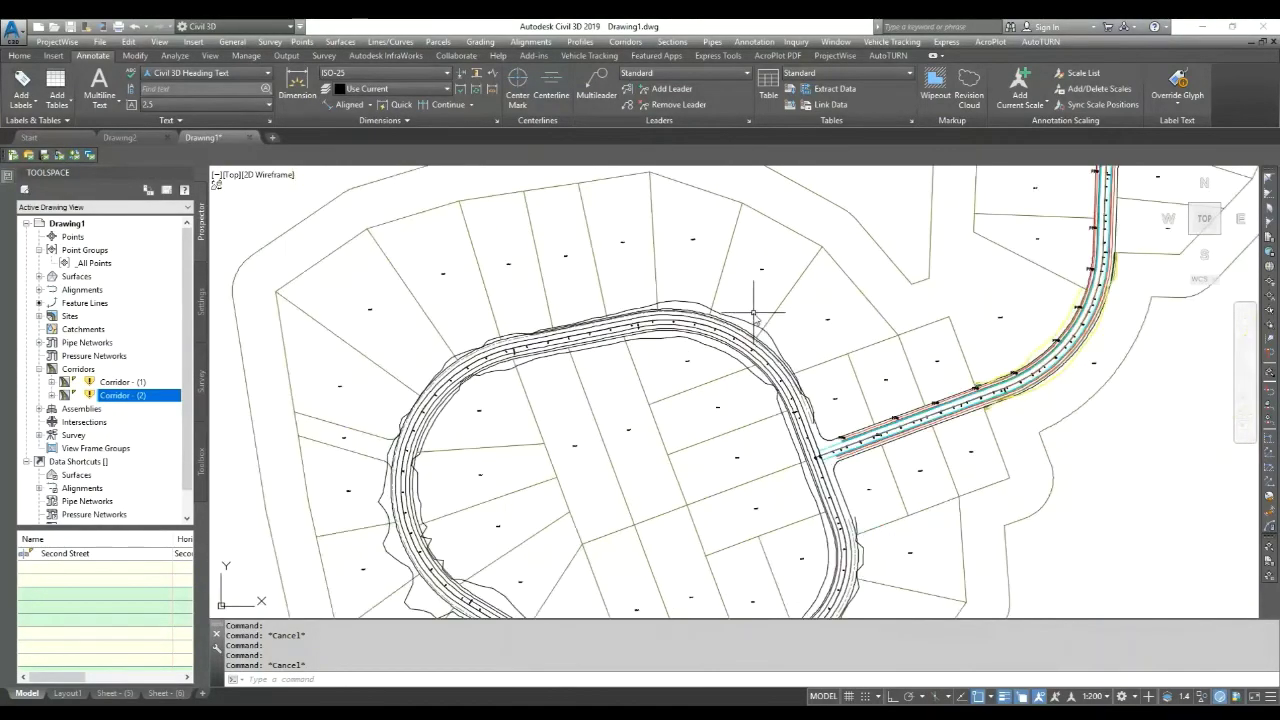
scroll(795, 388, up, 6)
scroll(686, 288, up, 2)
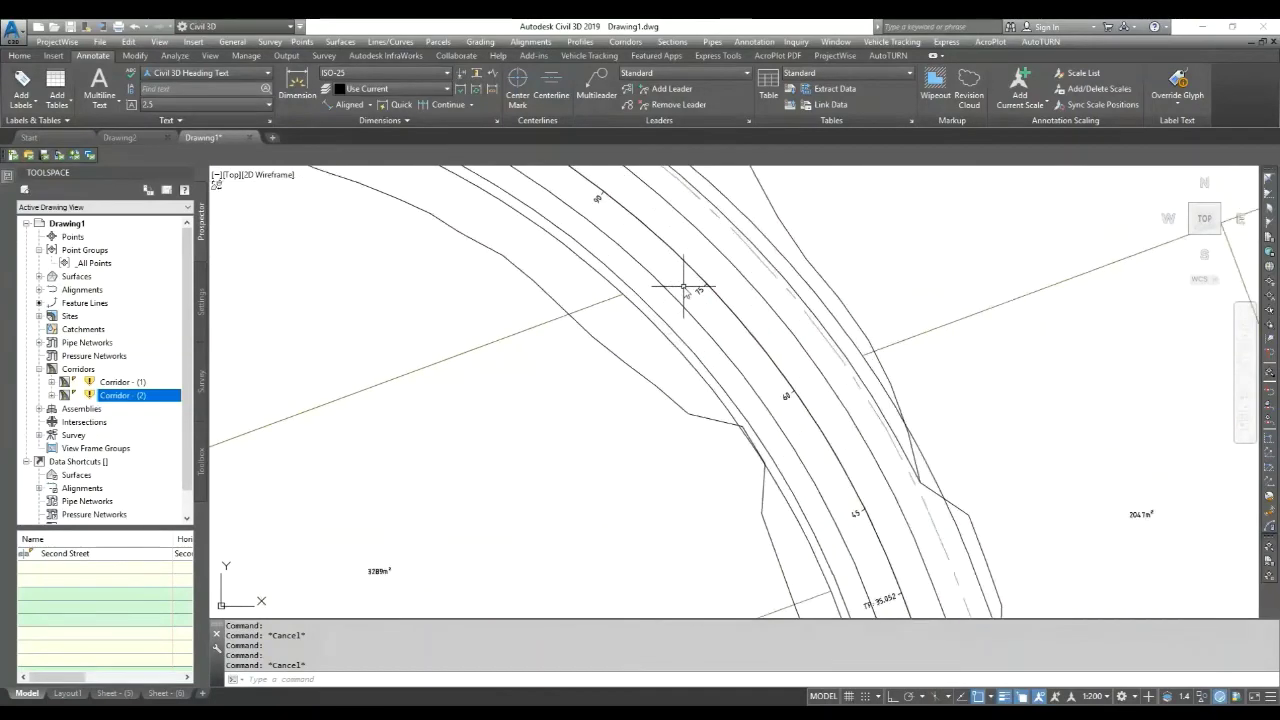
scroll(705, 340, down, 4)
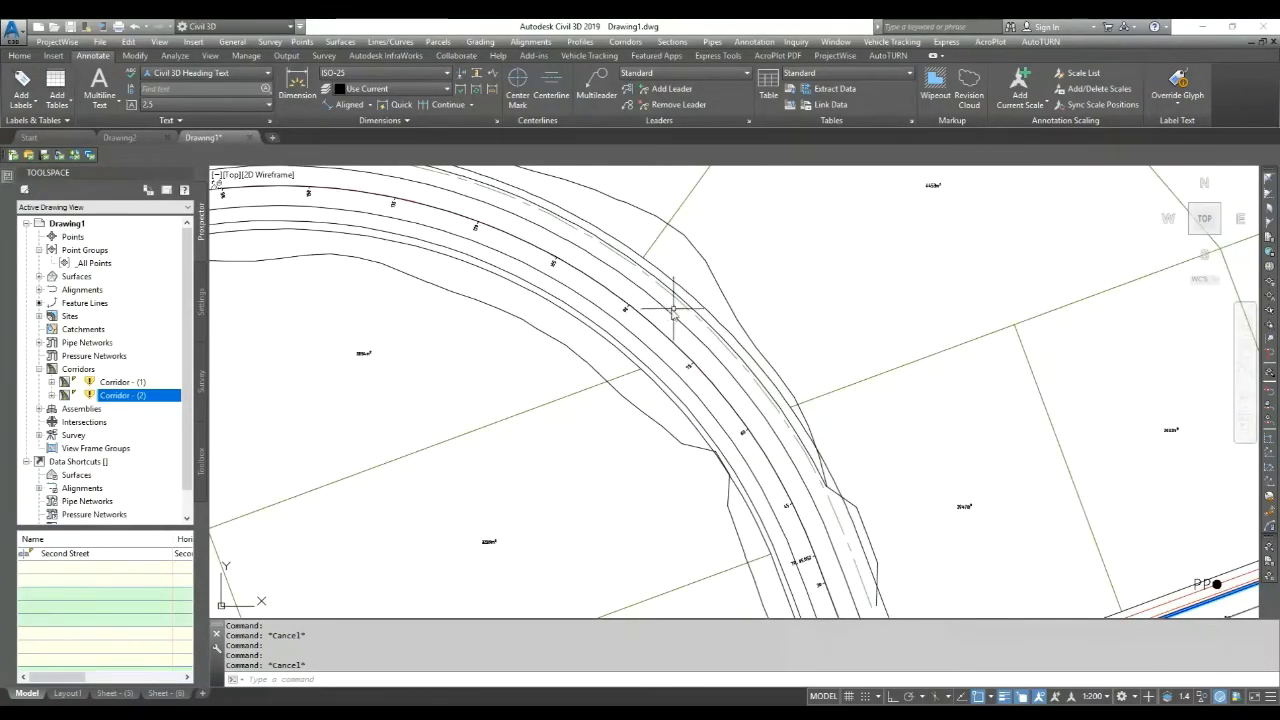
scroll(790, 325, down, 3)
scroll(843, 271, up, 3)
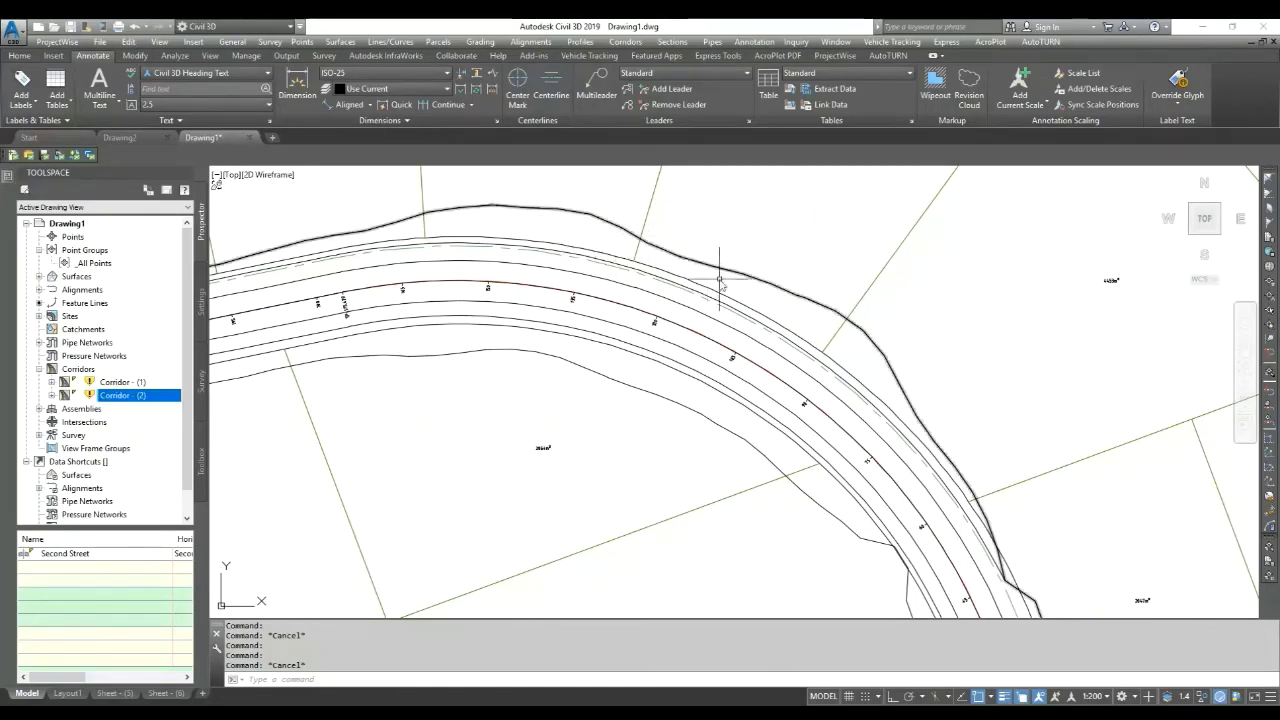
scroll(720, 281, down, 5)
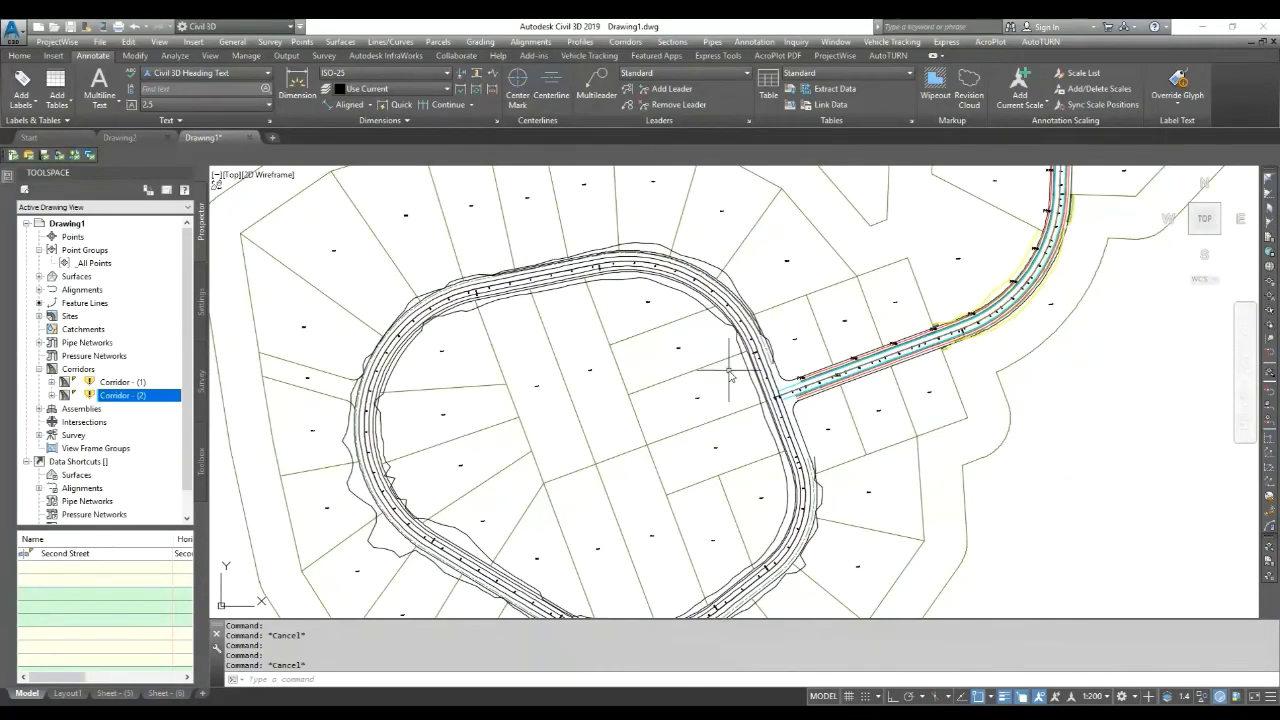
scroll(698, 336, down, 3)
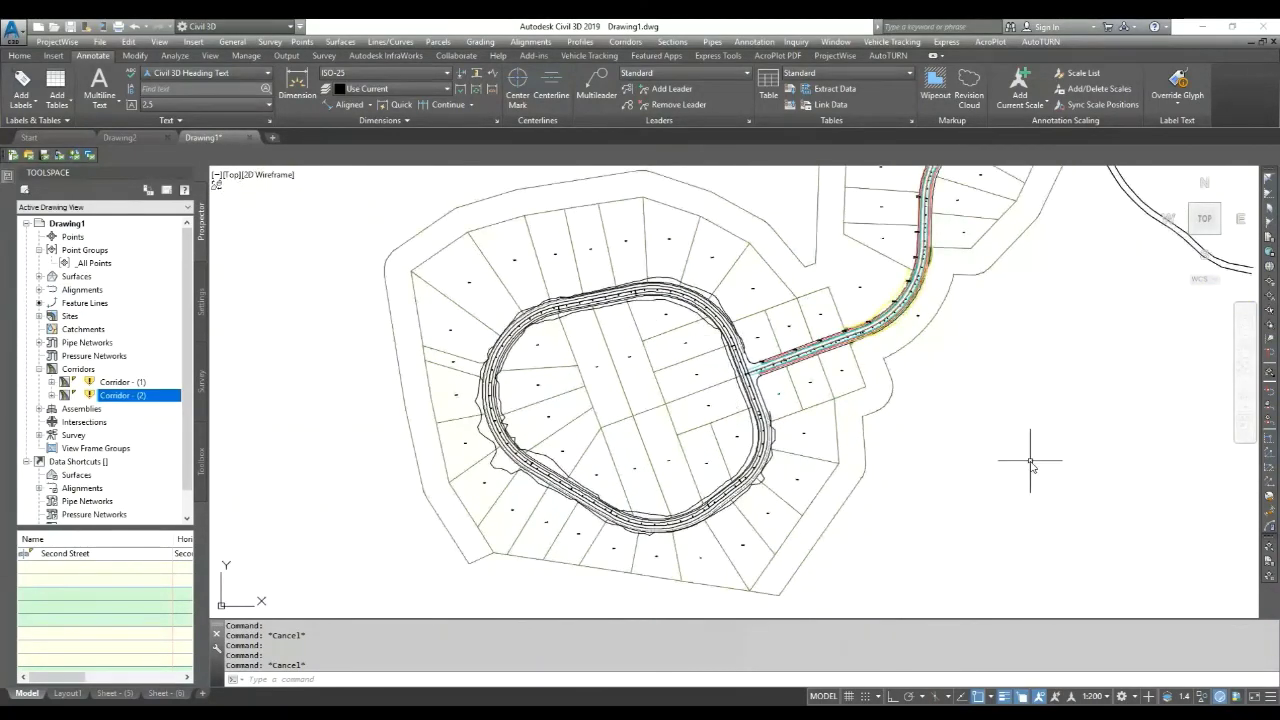